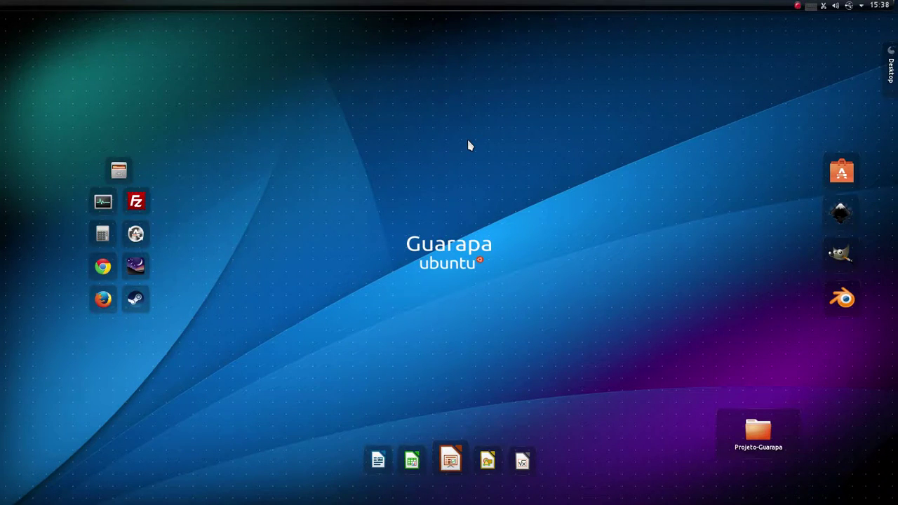
Launch Blender from the Unity launcher so it opens in the Video Editing layout.
{"action": "mouse_move", "coordinate": [2, 146]}
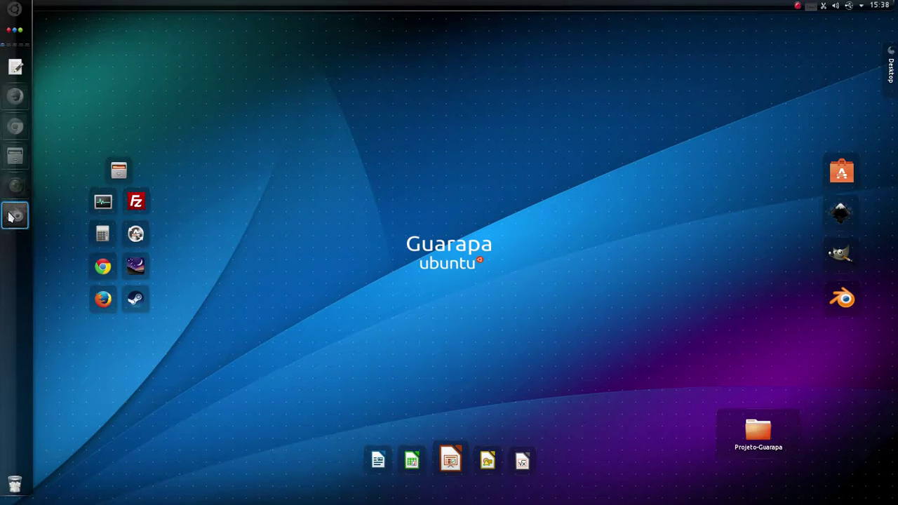
{"action": "left_click", "coordinate": [13, 215]}
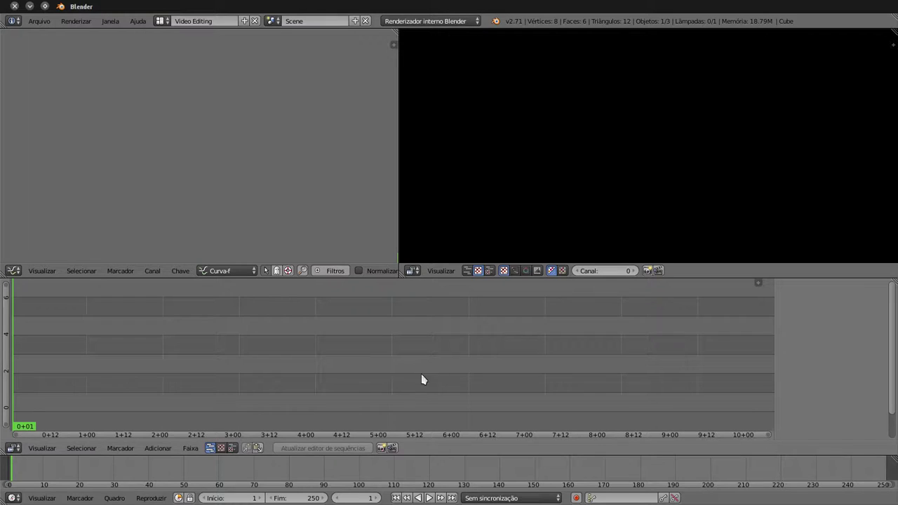
Open the Dolphin file manager and move its window to the right beside Blender.
{"action": "mouse_move", "coordinate": [1, 309]}
{"action": "left_click", "coordinate": [17, 167]}
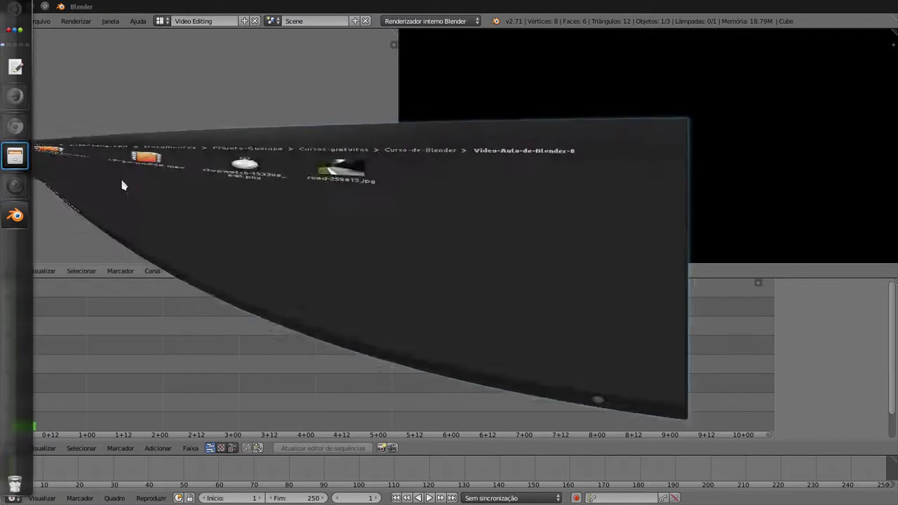
{"action": "left_click_drag", "start_coordinate": [385, 138], "coordinate": [588, 148]}
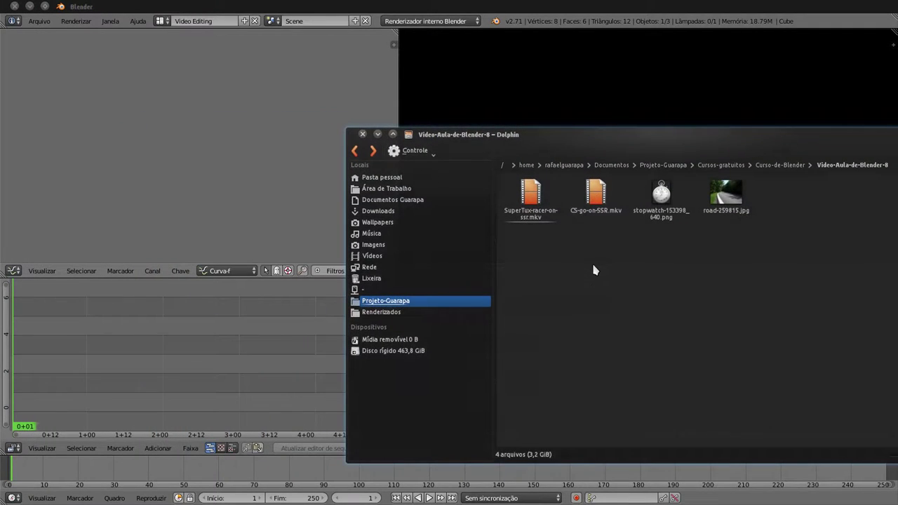
Check the two MKV videos, stopwatch PNG and road JPG in Video-Aula-de-Blender-8.
{"action": "left_click_drag", "start_coordinate": [603, 258], "coordinate": [537, 216]}
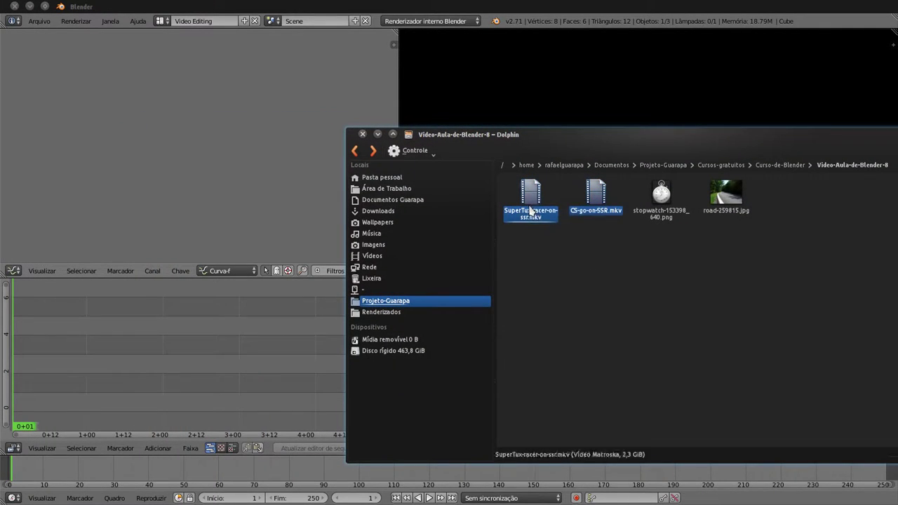
{"action": "left_click", "coordinate": [538, 262]}
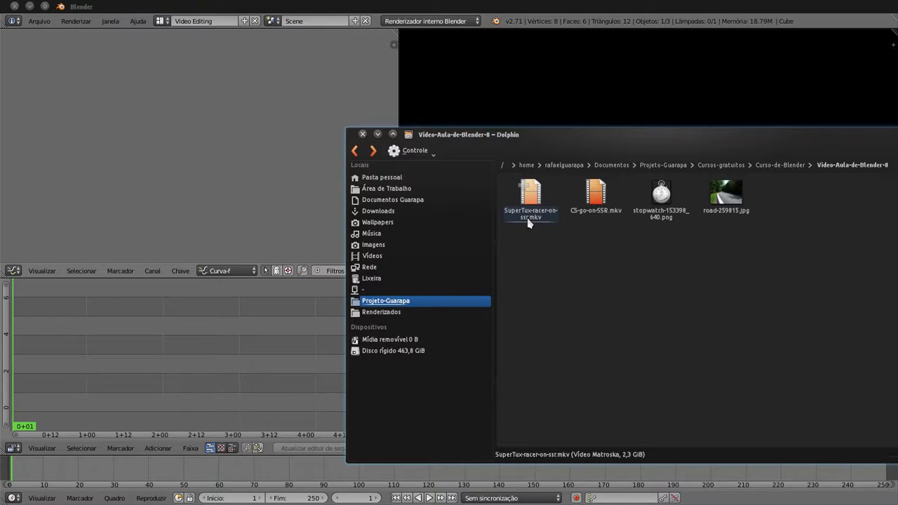
{"action": "left_click", "coordinate": [533, 220]}
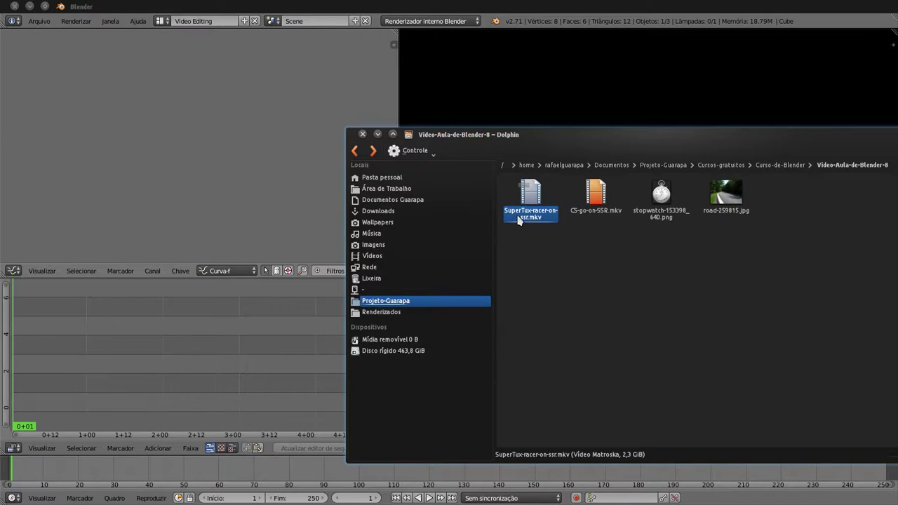
{"action": "left_click_drag", "start_coordinate": [621, 233], "coordinate": [504, 206]}
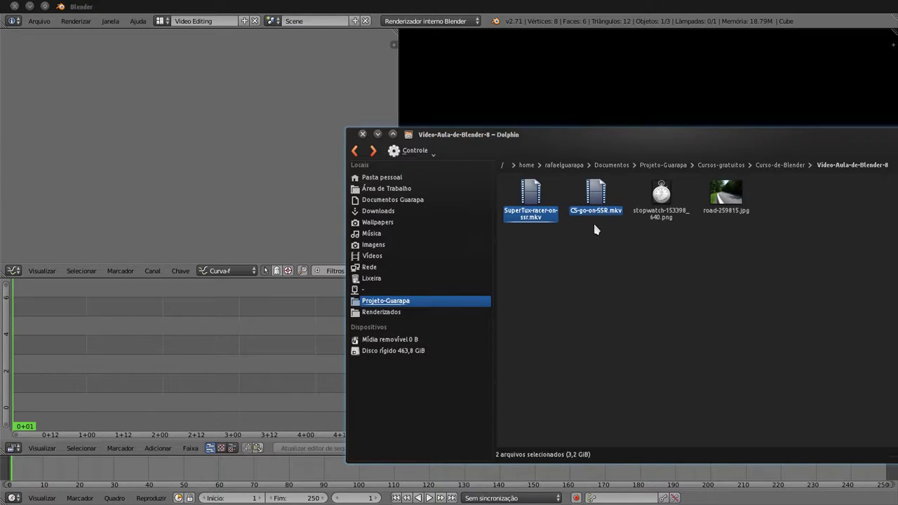
{"action": "left_click", "coordinate": [588, 286]}
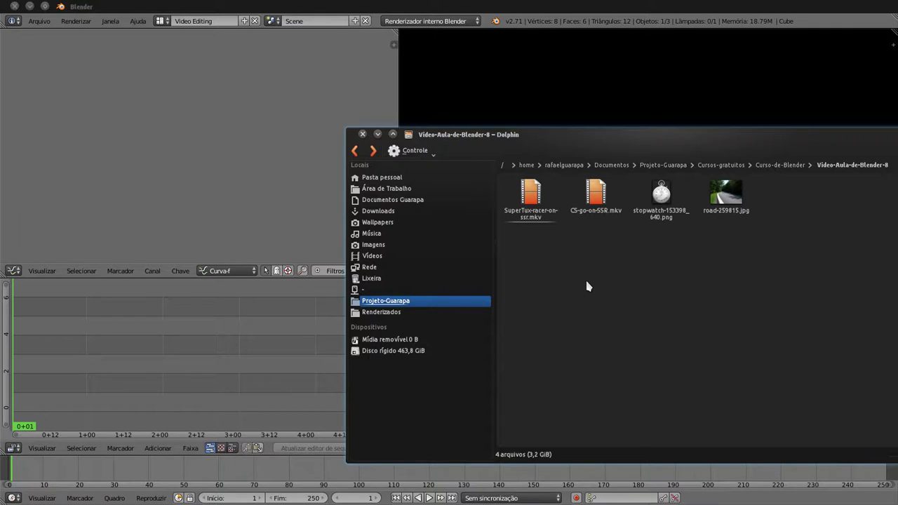
{"action": "left_click_drag", "start_coordinate": [763, 296], "coordinate": [672, 209]}
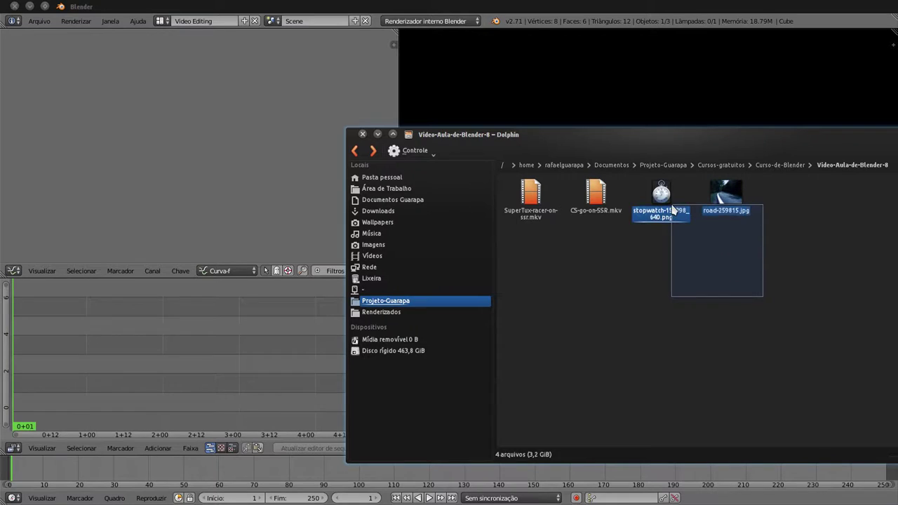
{"action": "left_click", "coordinate": [716, 274]}
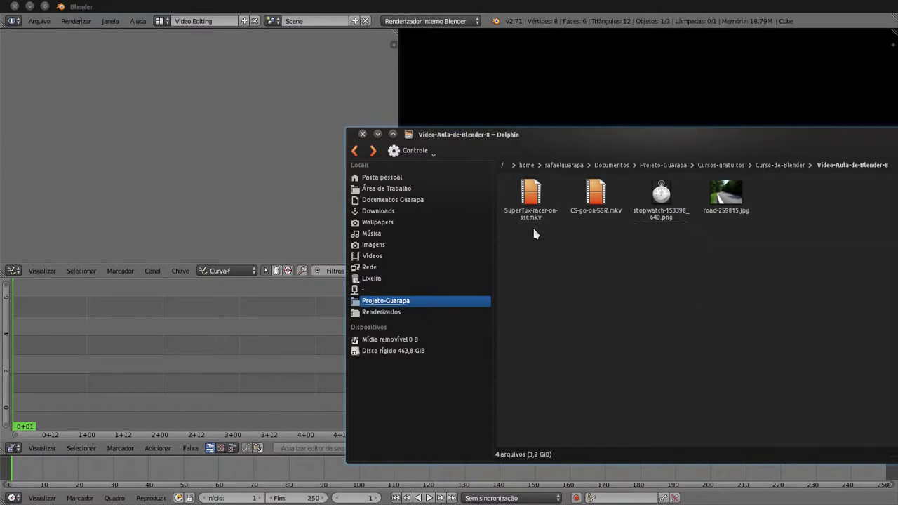
Drag SuperTux-racer-on-ssr.mkv, then CS-go-on-SSR.mkv, into the sequencer, filling channels 1–4.
{"action": "mouse_move", "coordinate": [530, 221]}
{"action": "left_mouse_down"}
{"action": "mouse_move", "coordinate": [149, 385]}
{"action": "mouse_move", "coordinate": [39, 387]}
{"action": "left_mouse_up"}
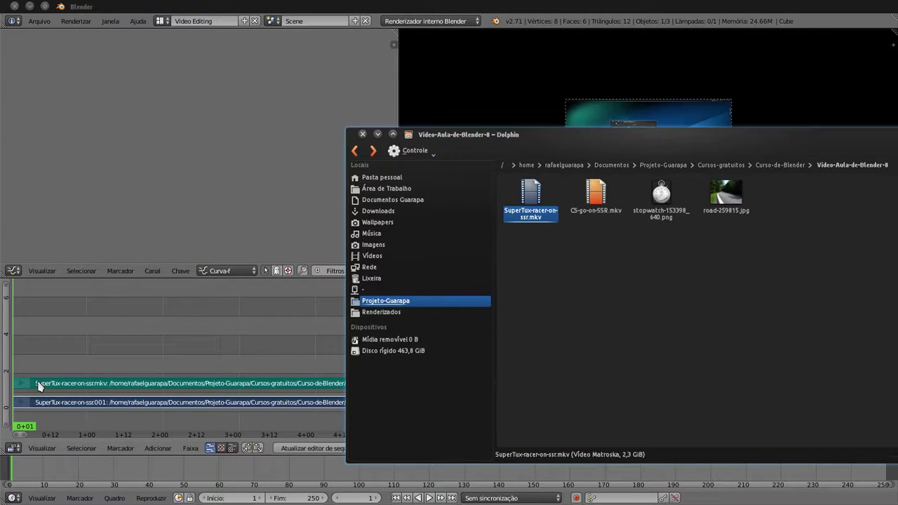
{"action": "mouse_move", "coordinate": [596, 200]}
{"action": "left_mouse_down"}
{"action": "mouse_move", "coordinate": [600, 212]}
{"action": "mouse_move", "coordinate": [32, 337]}
{"action": "left_mouse_up"}
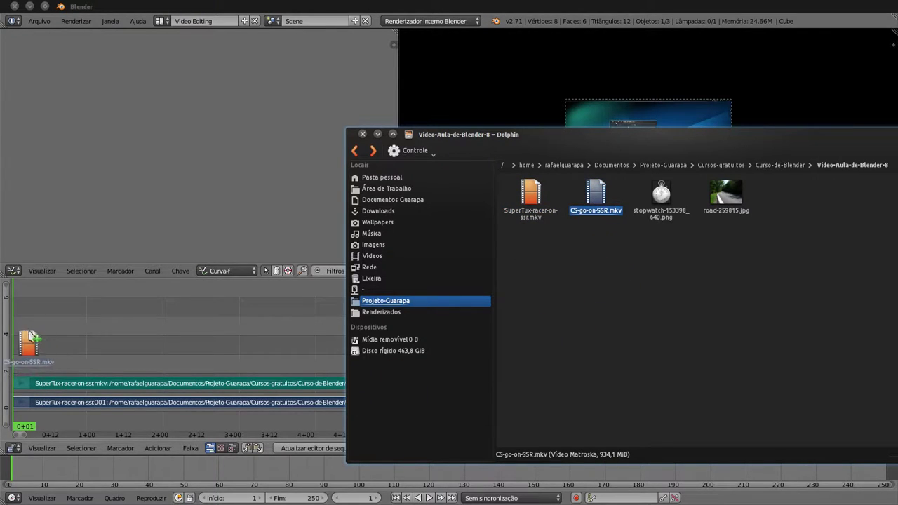
{"action": "left_click_drag", "start_coordinate": [32, 336], "coordinate": [33, 342]}
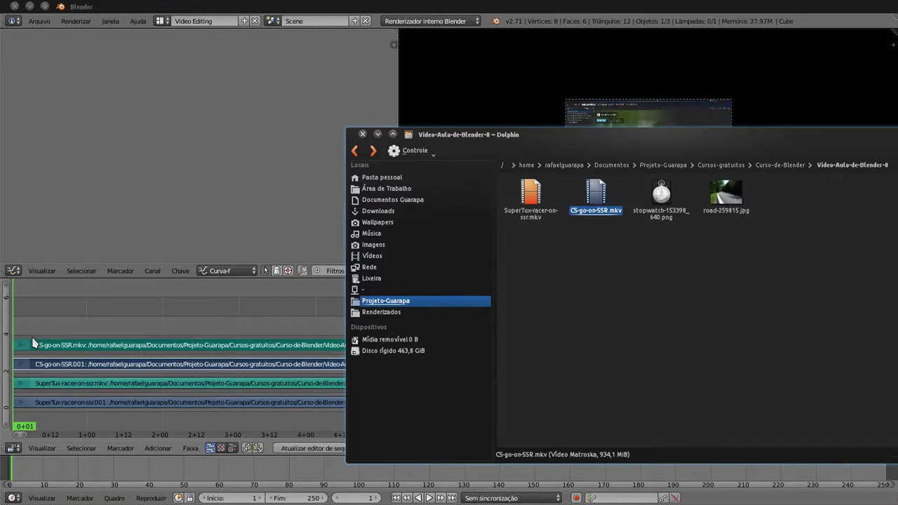
{"action": "left_click", "coordinate": [27, 329]}
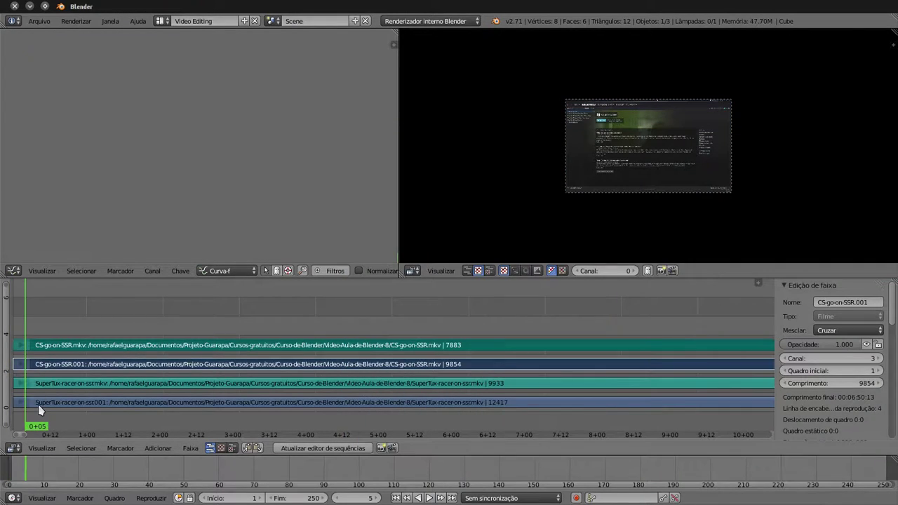
{"action": "right_click", "coordinate": [39, 406]}
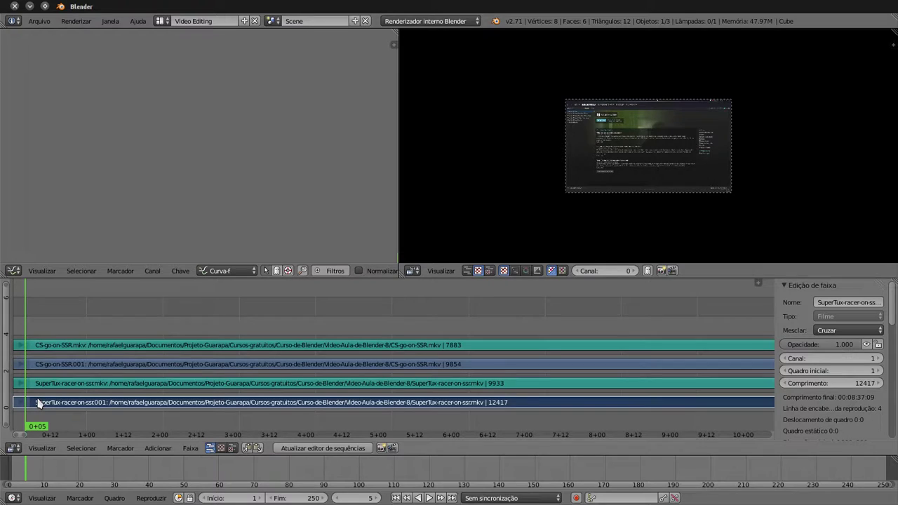
{"action": "right_click", "coordinate": [52, 386]}
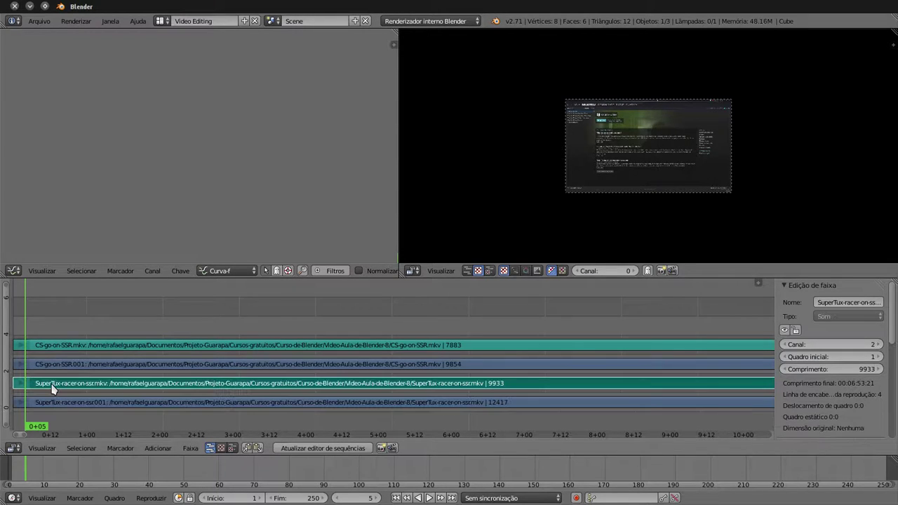
{"action": "right_click", "coordinate": [62, 406]}
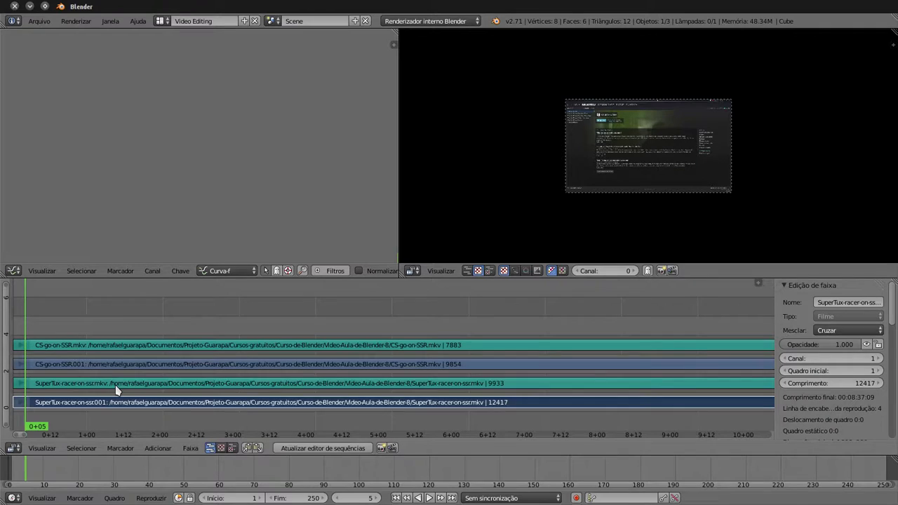
Delete the SuperTux and CS-go-on-SSR sound strips with X, confirming Apagar faixas each time.
{"action": "left_click", "coordinate": [116, 391]}
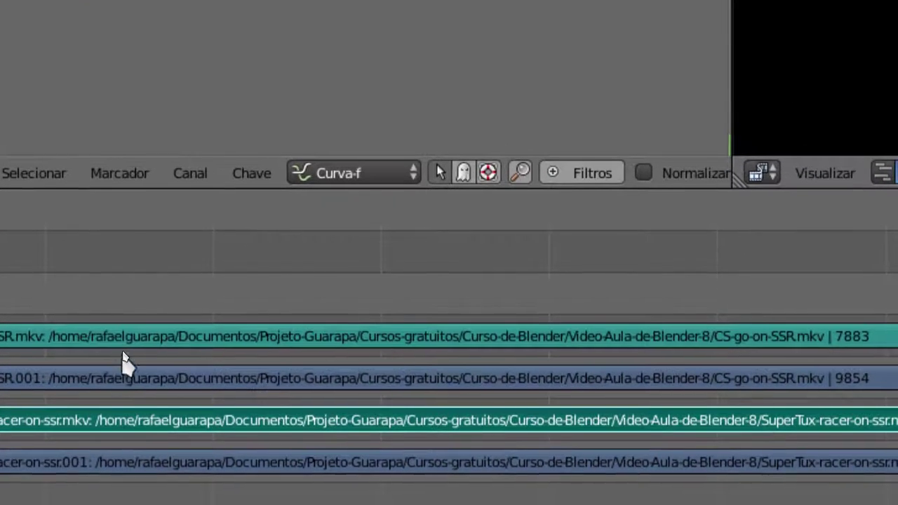
{"action": "left_click", "coordinate": [125, 347]}
{"action": "left_click", "coordinate": [141, 436]}
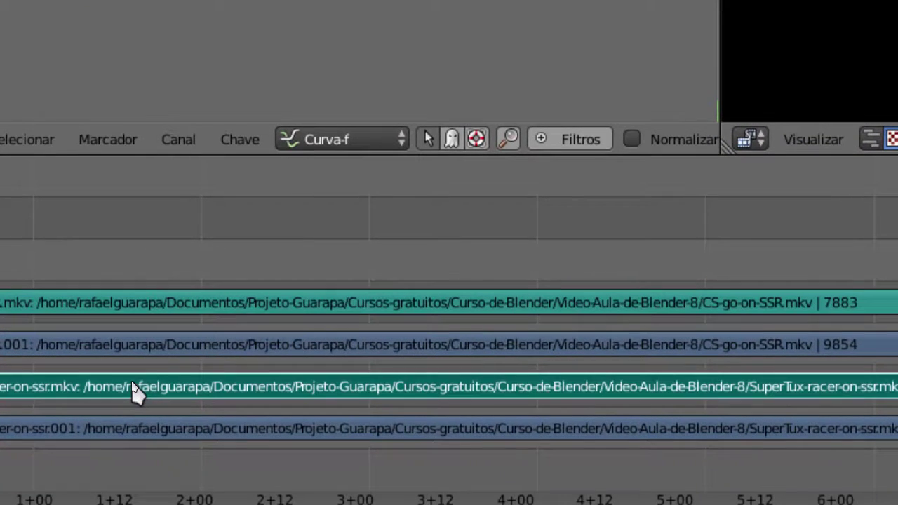
{"action": "key", "text": "x"}
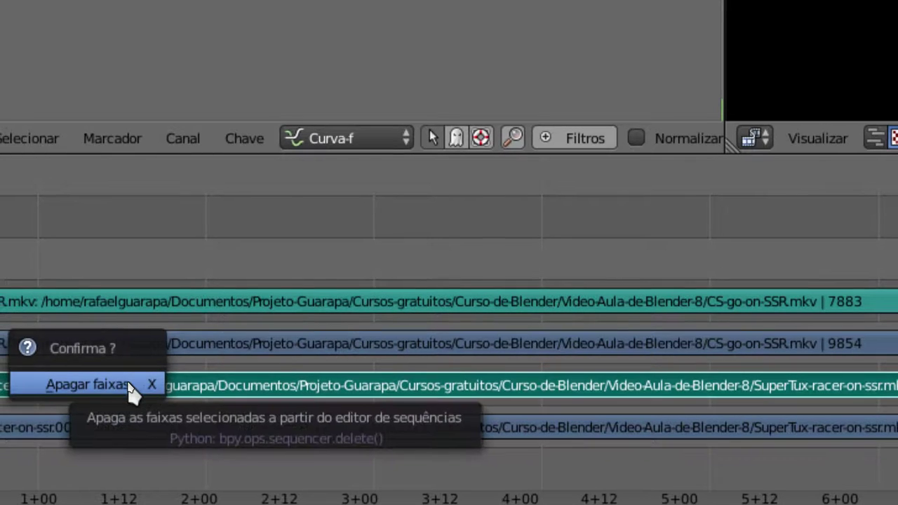
{"action": "left_click", "coordinate": [134, 391]}
{"action": "left_click", "coordinate": [140, 346]}
{"action": "key", "text": "x"}
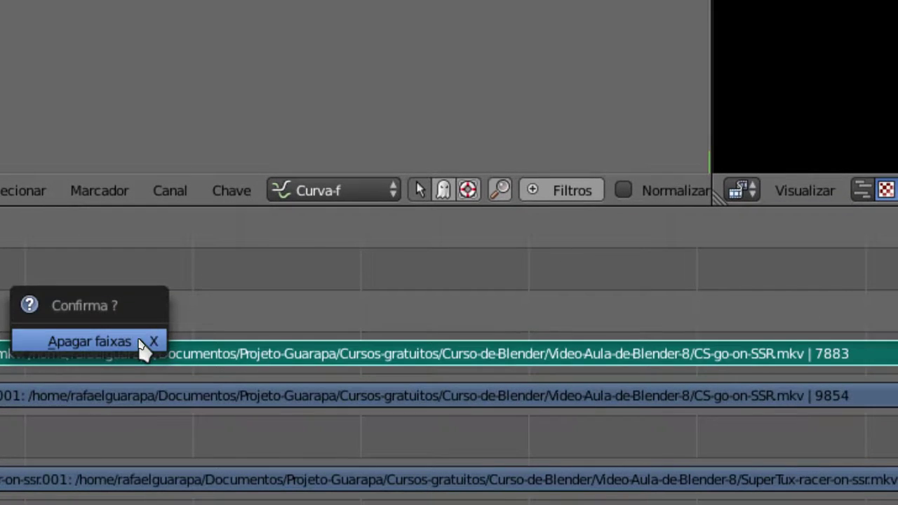
{"action": "left_click", "coordinate": [141, 342]}
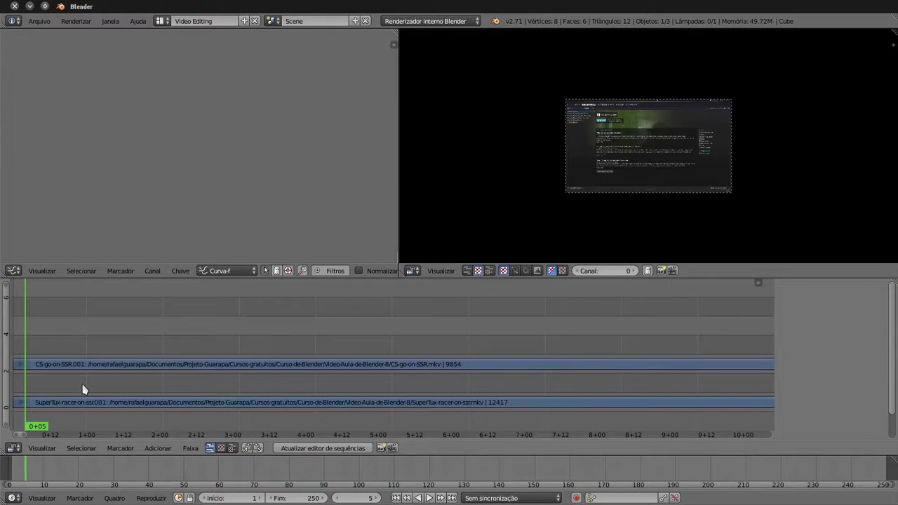
Zoom into the preview, jump to frame 13 and select the SuperTux movie strip.
{"action": "scroll", "coordinate": [625, 167], "scroll_direction": "up", "scroll_amount": 2}
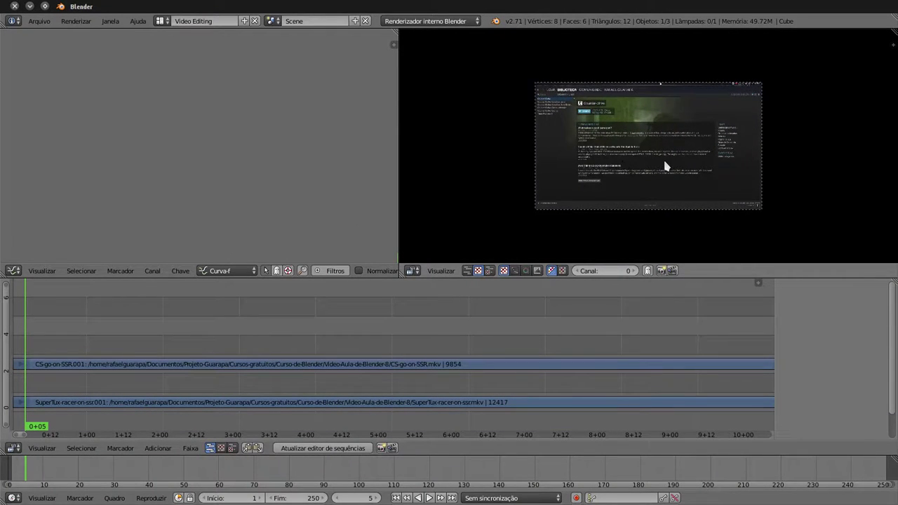
{"action": "scroll", "coordinate": [667, 166], "scroll_direction": "up", "scroll_amount": 2}
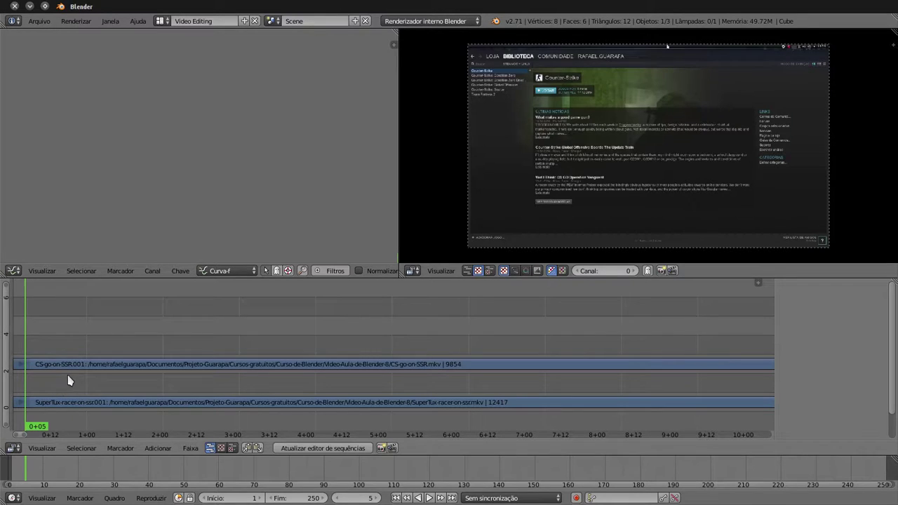
{"action": "left_click", "coordinate": [50, 407]}
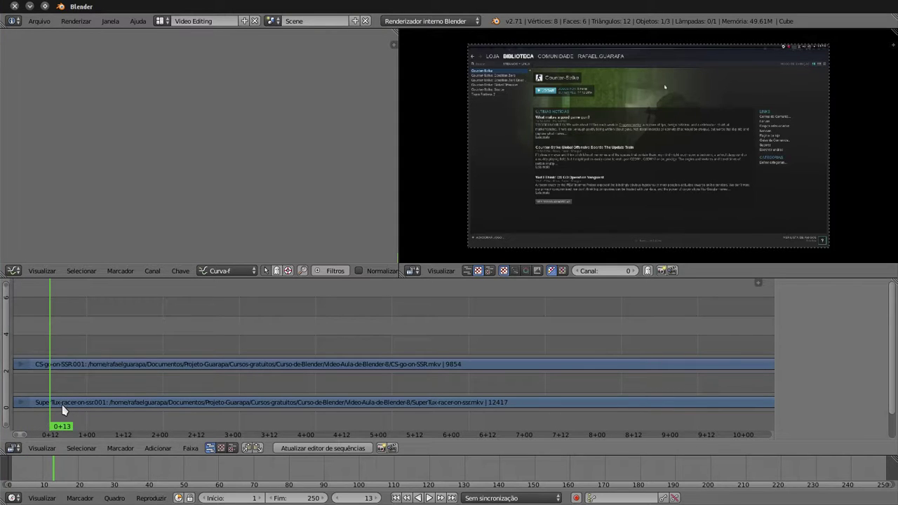
{"action": "right_click", "coordinate": [90, 410]}
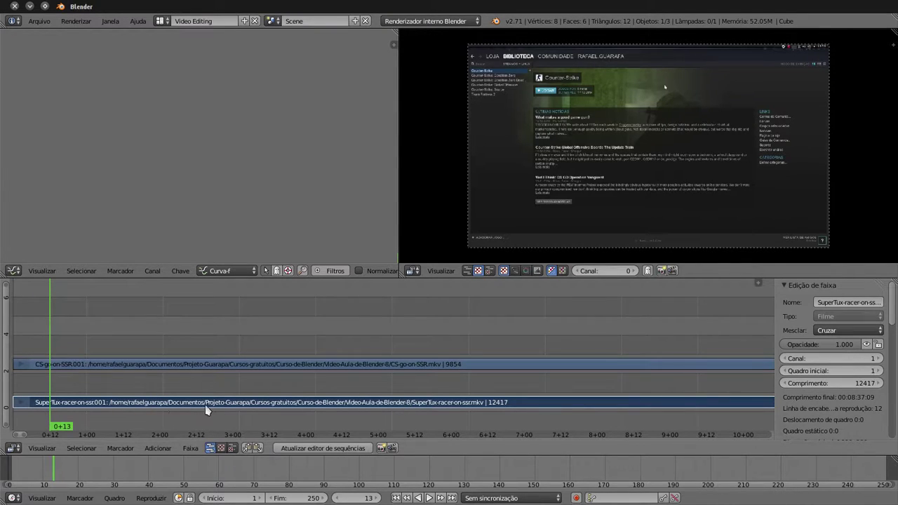
Add a Transform effect strip on channel 2 above the SuperTux-racer-on-ssr001 movie strip.
{"action": "left_click", "coordinate": [160, 448]}
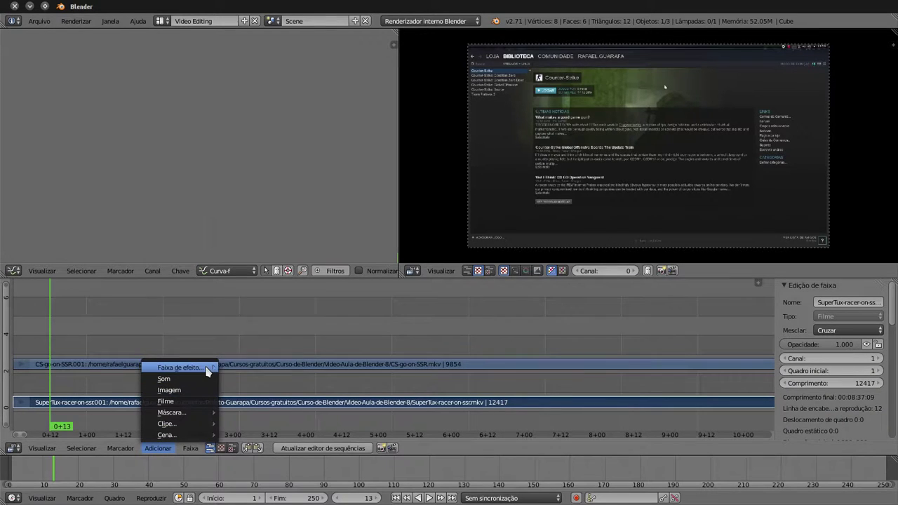
{"action": "mouse_move", "coordinate": [209, 370]}
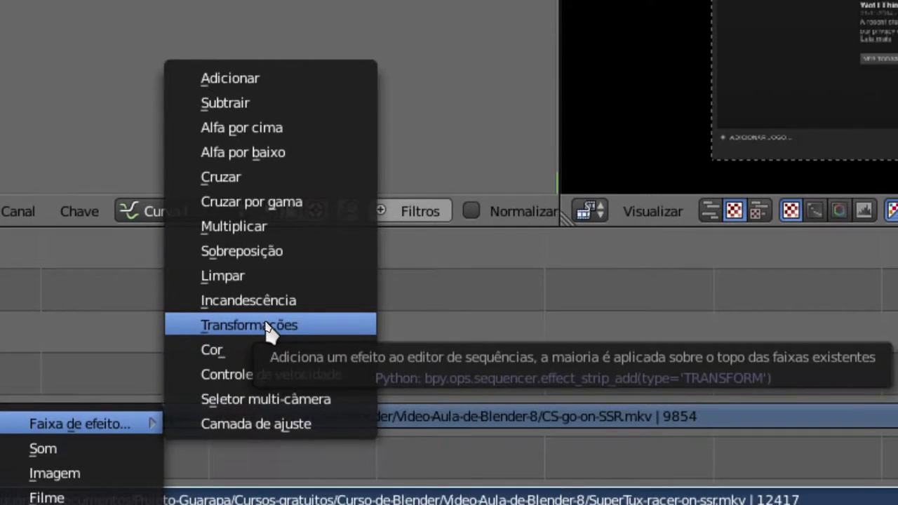
{"action": "left_click", "coordinate": [267, 325]}
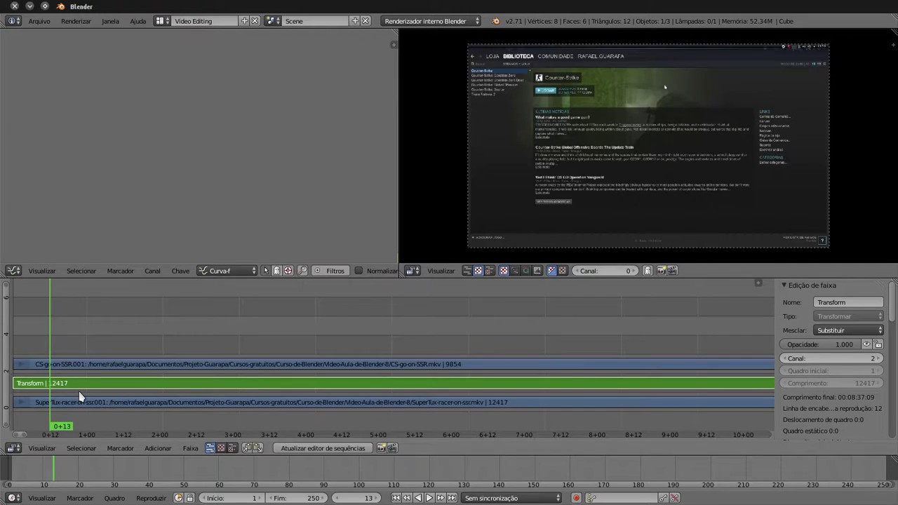
{"action": "right_click", "coordinate": [84, 406]}
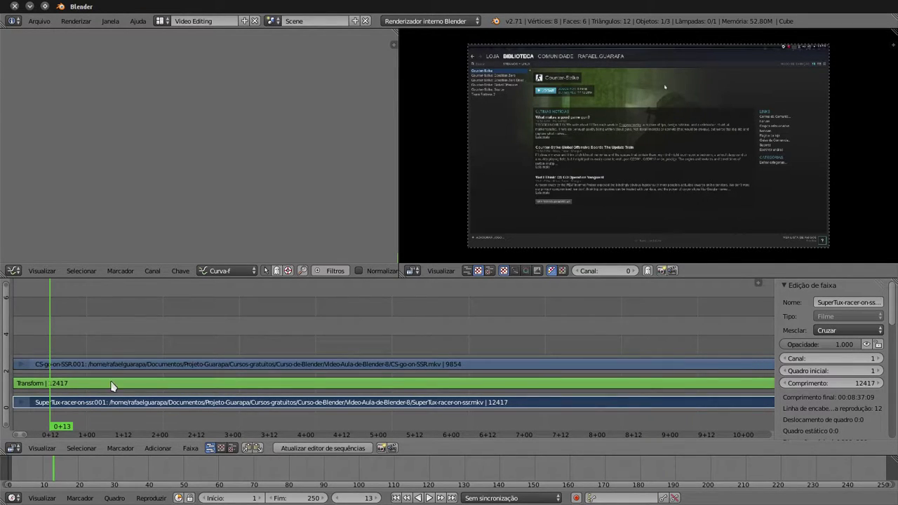
Select the Transform strip and reveal its Posição, Escalonar and Rotação settings in the sidebar.
{"action": "right_click", "coordinate": [77, 386]}
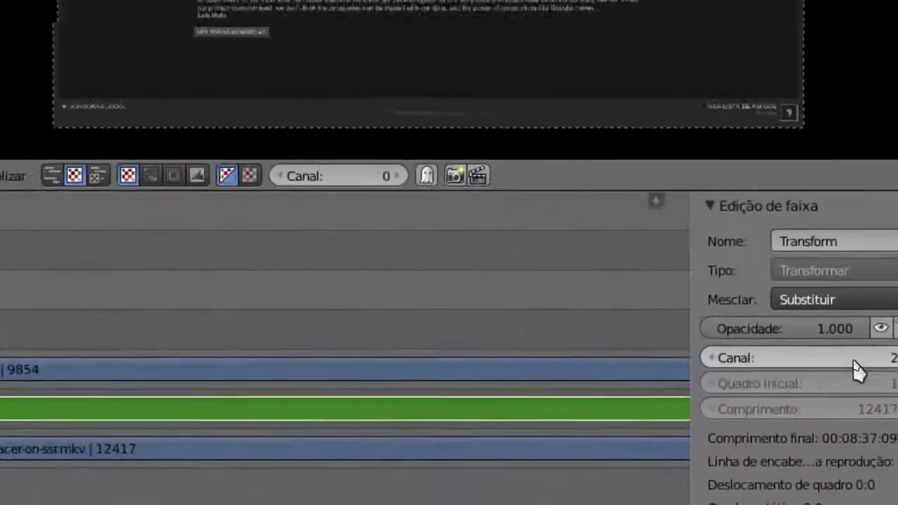
{"action": "scroll", "coordinate": [886, 337], "scroll_direction": "down", "scroll_amount": 5}
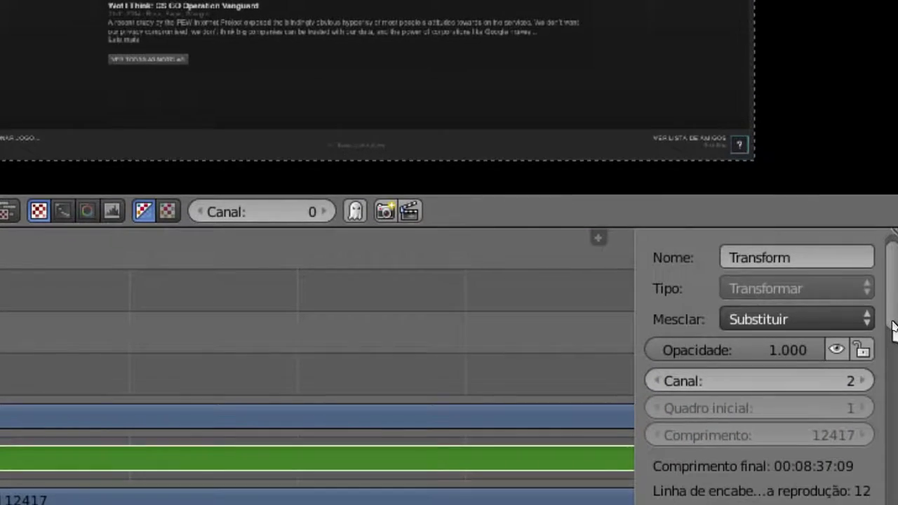
{"action": "scroll", "coordinate": [893, 344], "scroll_direction": "down", "scroll_amount": 5}
{"action": "scroll", "coordinate": [893, 351], "scroll_direction": "down", "scroll_amount": 2}
{"action": "scroll", "coordinate": [893, 351], "scroll_direction": "down", "scroll_amount": 3}
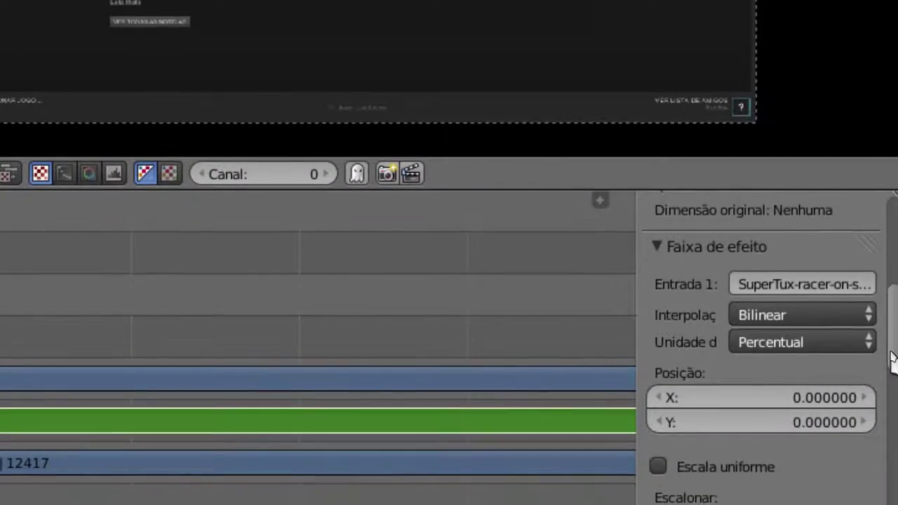
{"action": "scroll", "coordinate": [893, 369], "scroll_direction": "down", "scroll_amount": 3}
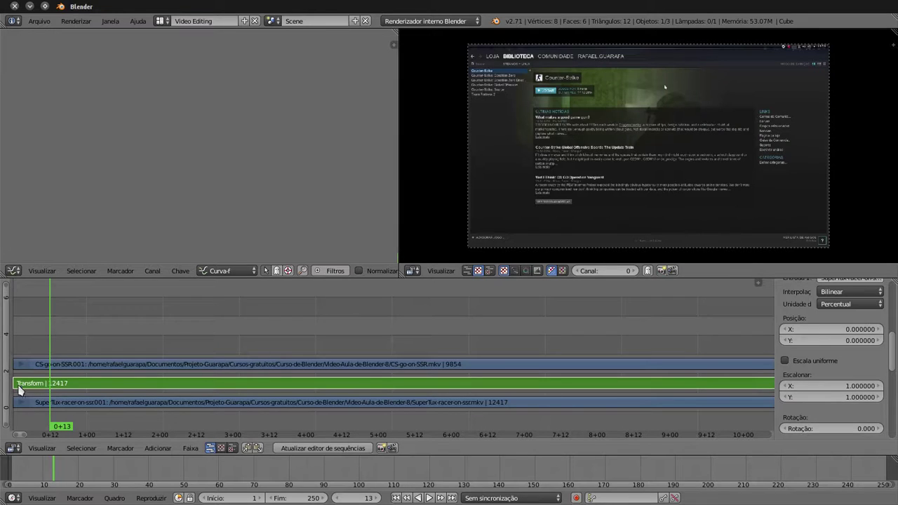
Add a Transform effect, Transform.001, on top of the CS-go-on-SSR.001 strip.
{"action": "right_click", "coordinate": [73, 368]}
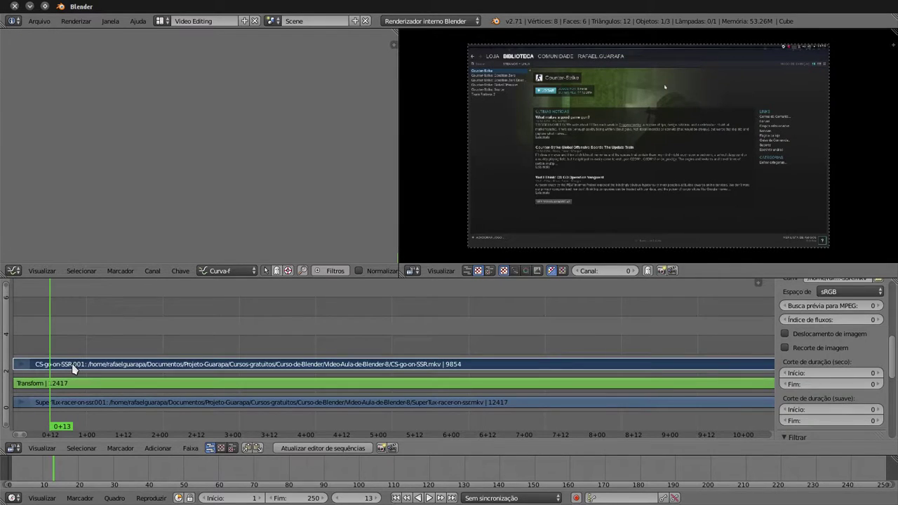
{"action": "left_click", "coordinate": [151, 450]}
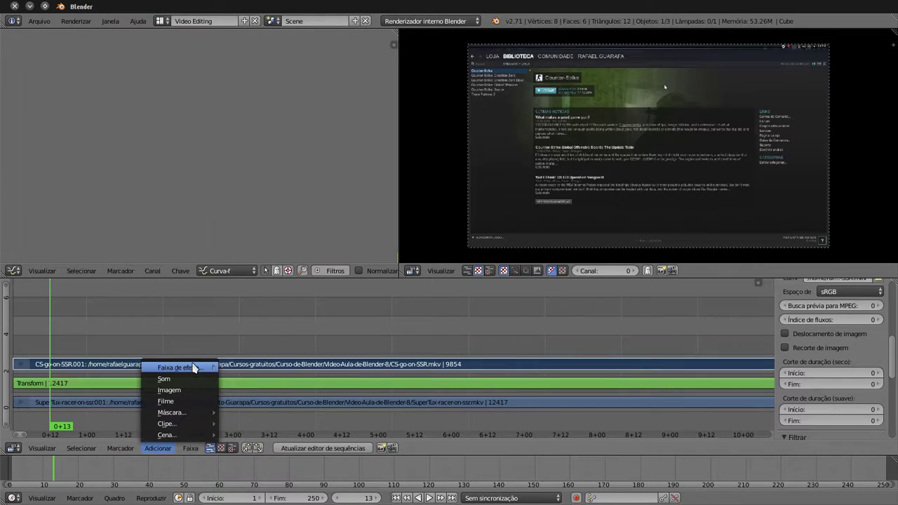
{"action": "mouse_move", "coordinate": [194, 368]}
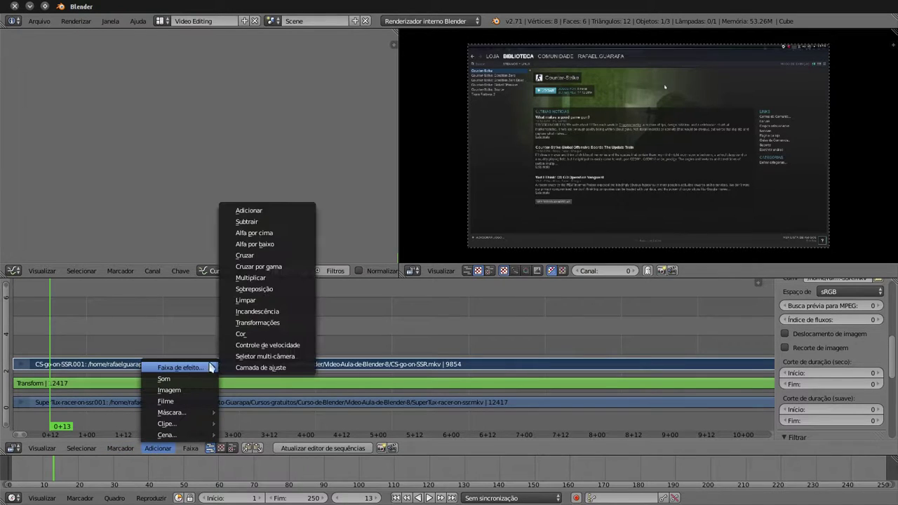
{"action": "left_click", "coordinate": [290, 324]}
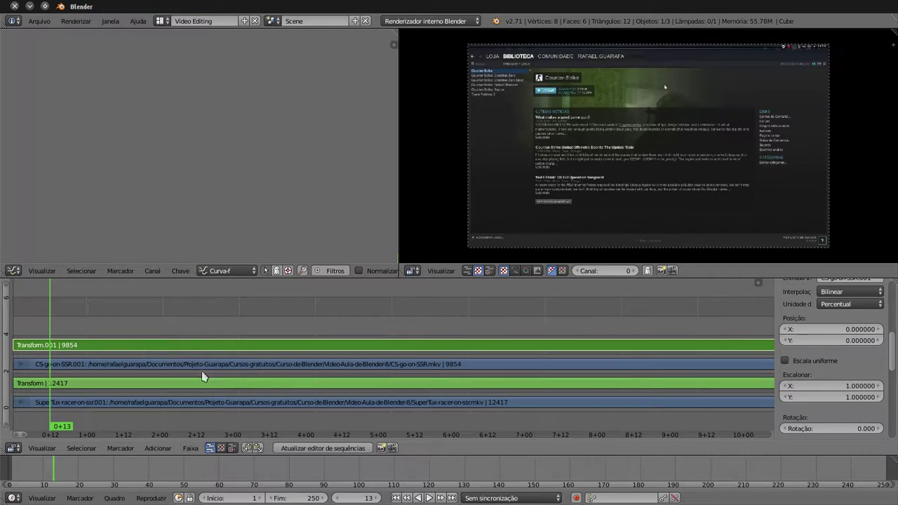
{"action": "left_click", "coordinate": [168, 452]}
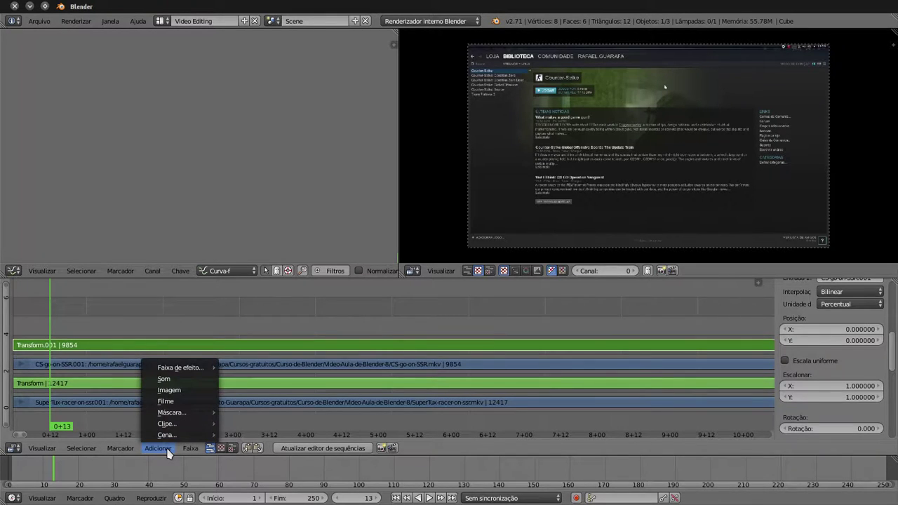
{"action": "mouse_move", "coordinate": [202, 368]}
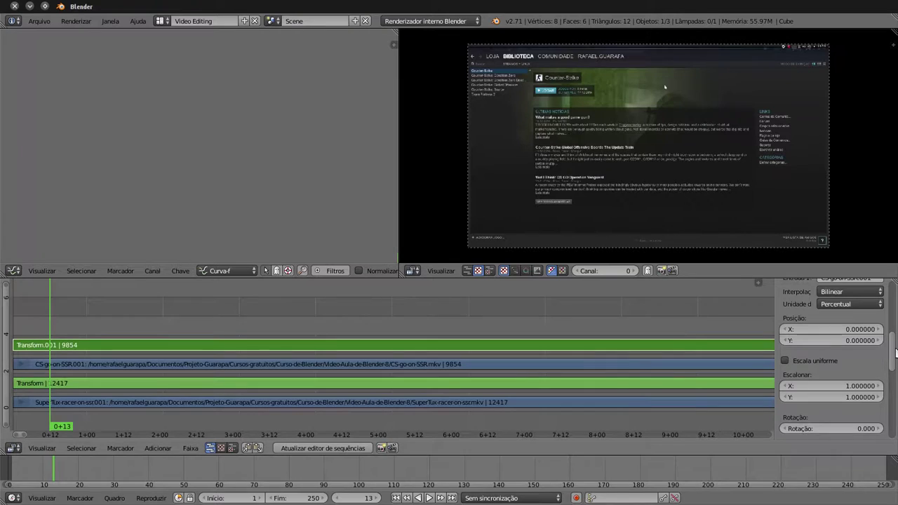
{"action": "scroll", "coordinate": [800, 368], "scroll_direction": "up", "scroll_amount": 3}
{"action": "scroll", "coordinate": [810, 386], "scroll_direction": "down", "scroll_amount": 2}
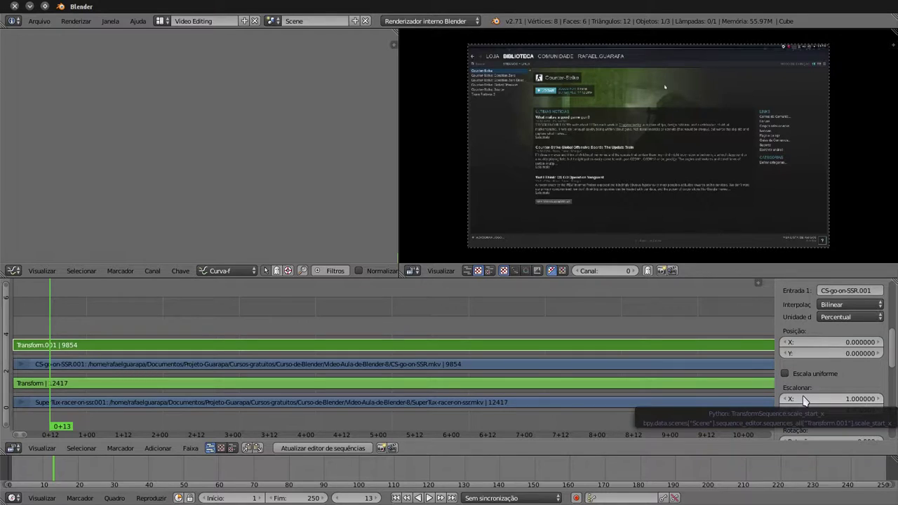
Set the Transform.001 Escalonar X and Y fields both to 0.5.
{"action": "left_click", "coordinate": [805, 399]}
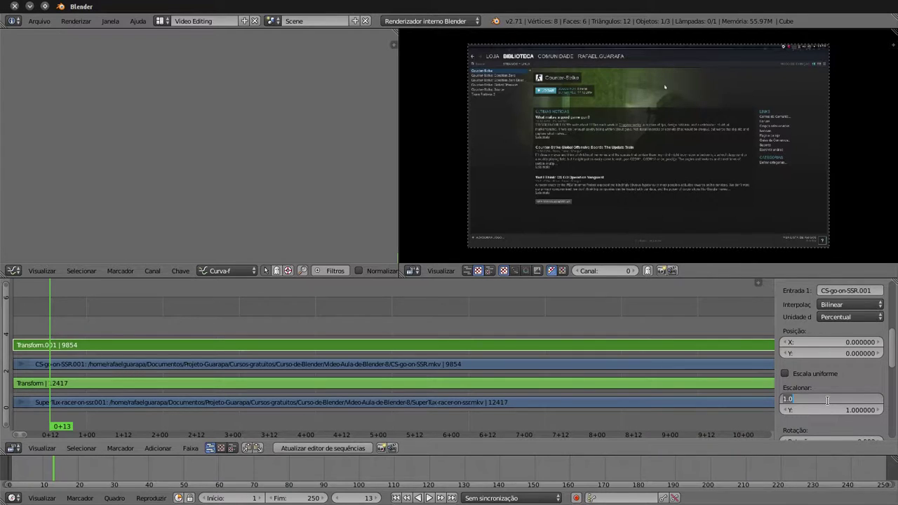
{"action": "type", "text": "0.5"}
{"action": "key", "text": "Return"}
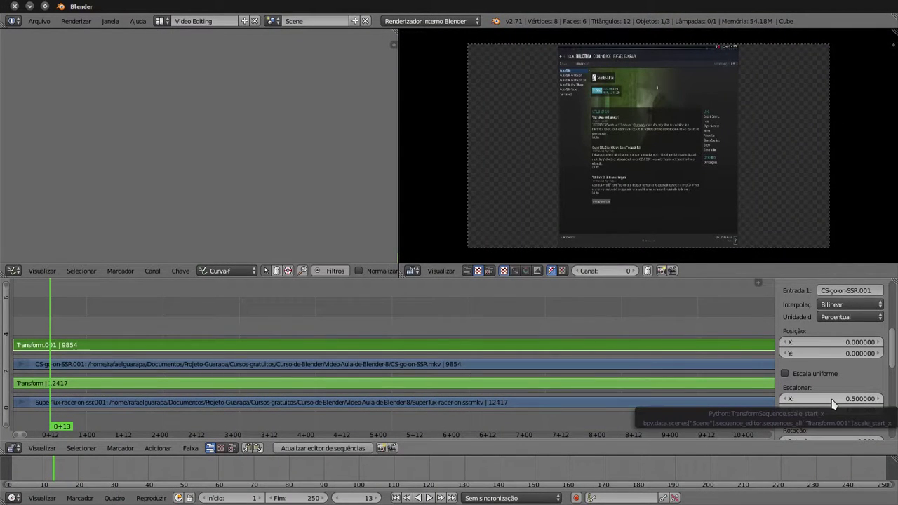
{"action": "left_click", "coordinate": [832, 412]}
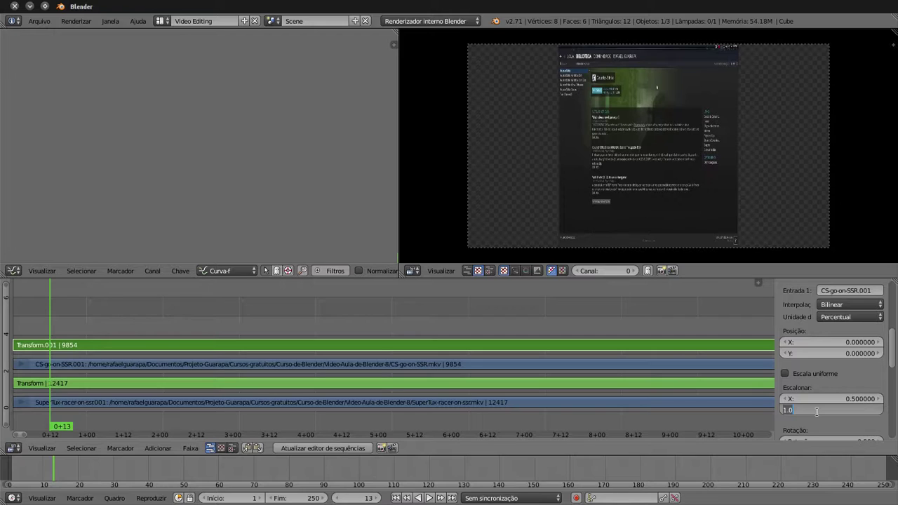
{"action": "type", "text": "0.5"}
{"action": "key", "text": "Return"}
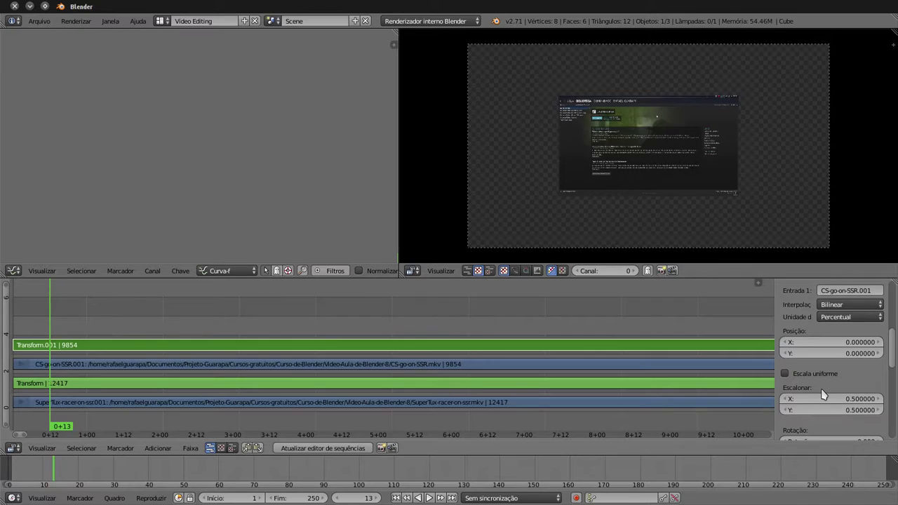
{"action": "left_click", "coordinate": [822, 398]}
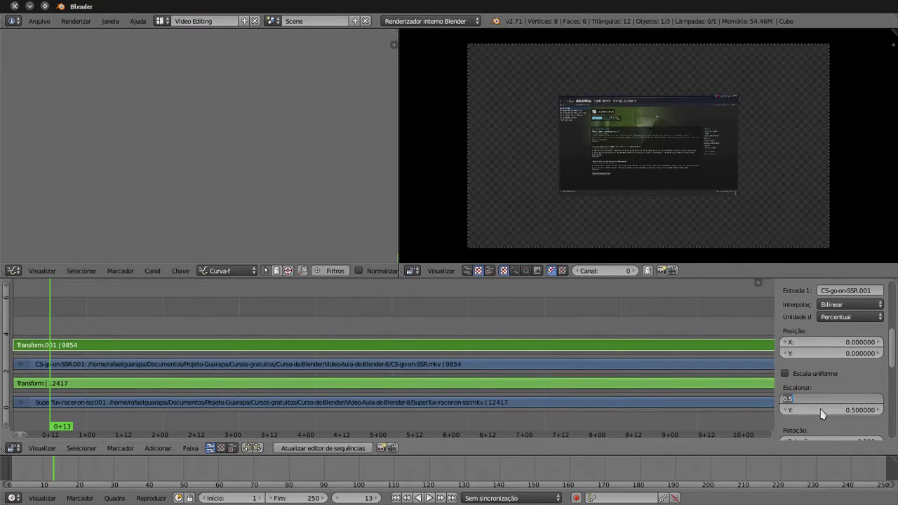
{"action": "key", "text": "Return"}
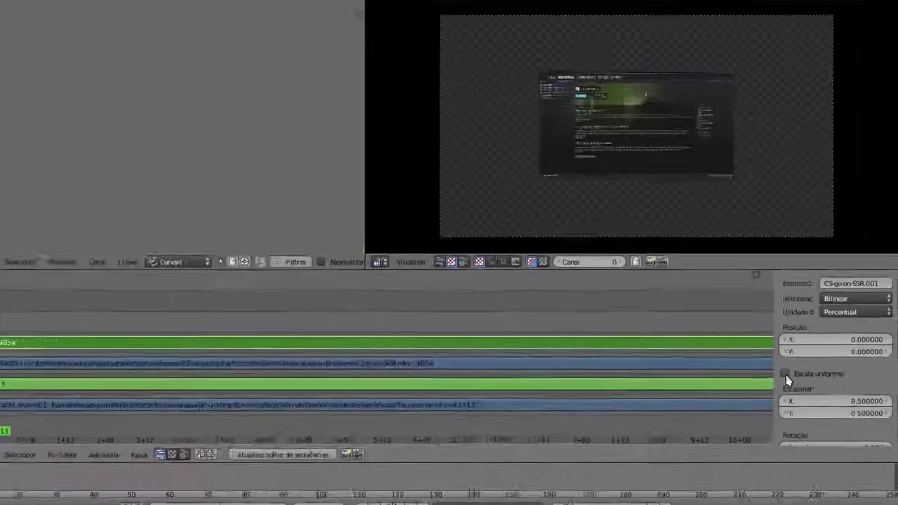
Enable Escala uniforme and test uniform scales 1, 0.5 and 0.2 on the CS-go video.
{"action": "left_click", "coordinate": [785, 374]}
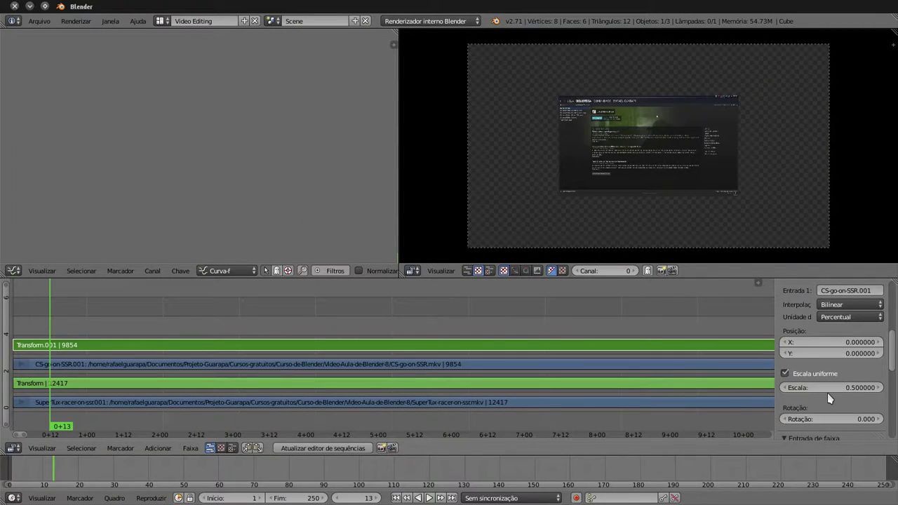
{"action": "left_click", "coordinate": [816, 387]}
{"action": "type", "text": "1"}
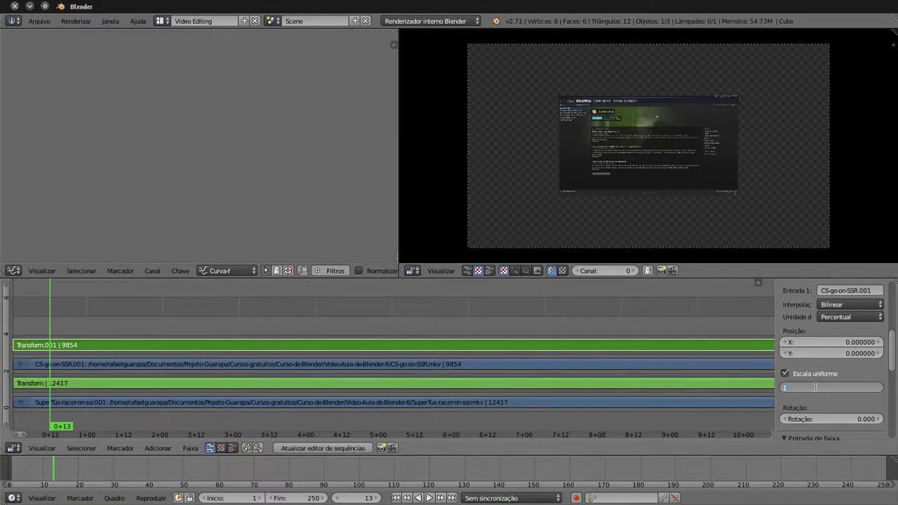
{"action": "key", "text": "Return"}
{"action": "left_click", "coordinate": [817, 388]}
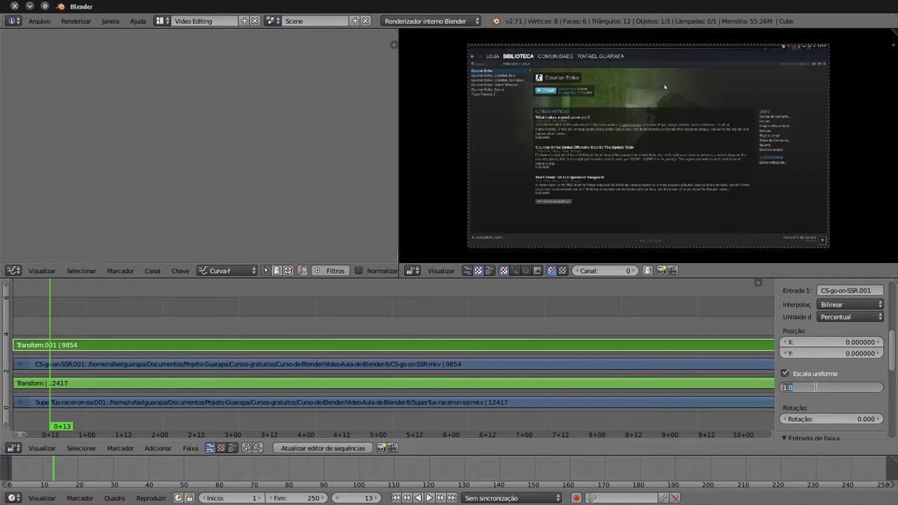
{"action": "type", "text": "0.5"}
{"action": "key", "text": "Return"}
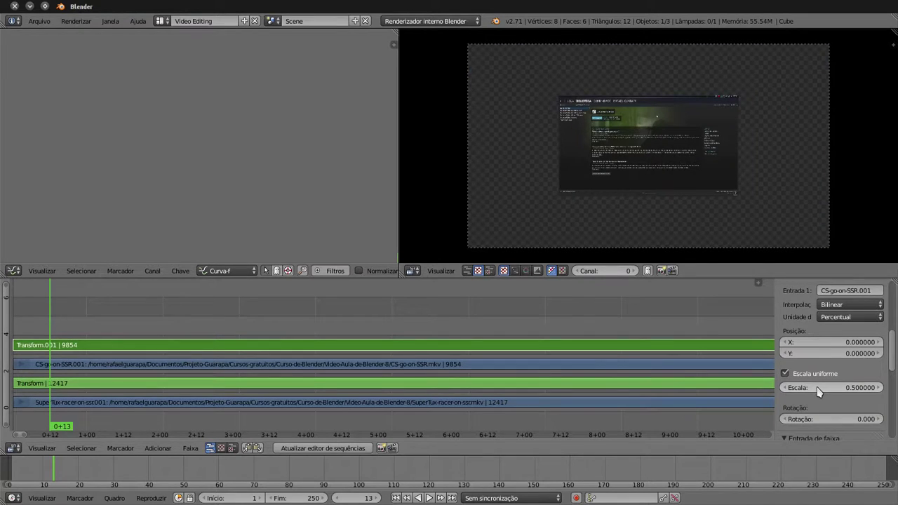
{"action": "left_click", "coordinate": [817, 389]}
{"action": "type", "text": "0.2"}
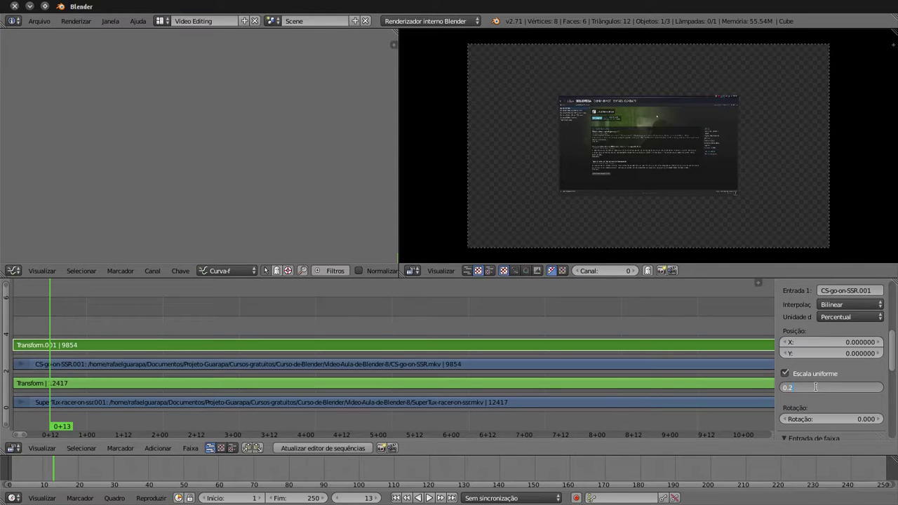
{"action": "key", "text": "Return"}
Try uniform scales 0.5 and 0.3, then settle the CS-go video at 0.4.
{"action": "left_click", "coordinate": [818, 390]}
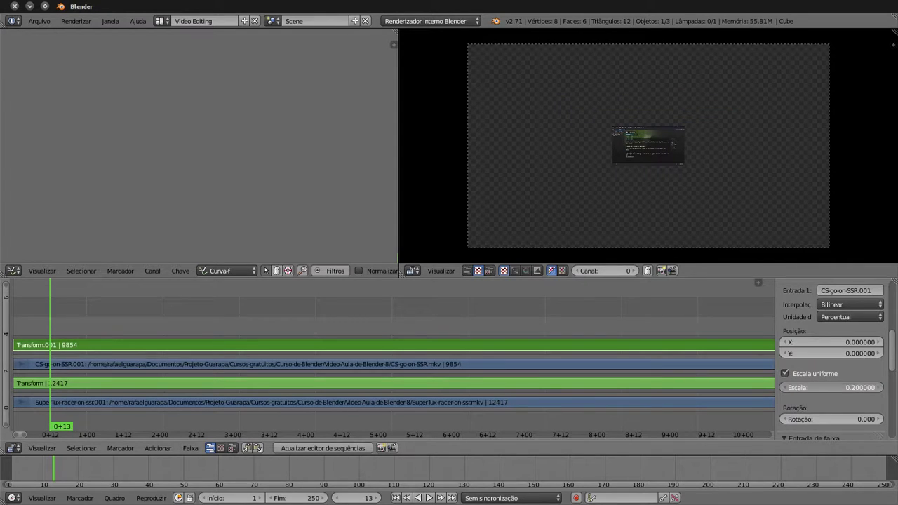
{"action": "type", "text": "0.5"}
{"action": "key", "text": "Return"}
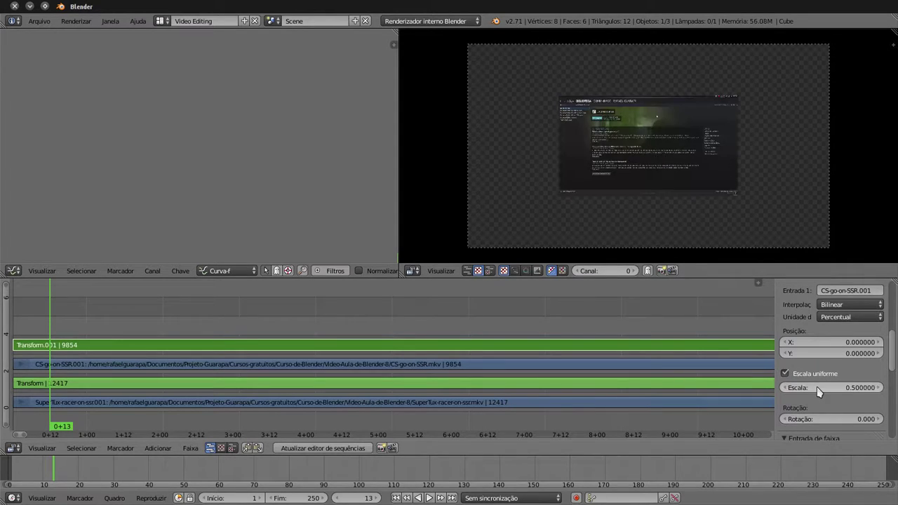
{"action": "left_click", "coordinate": [817, 389]}
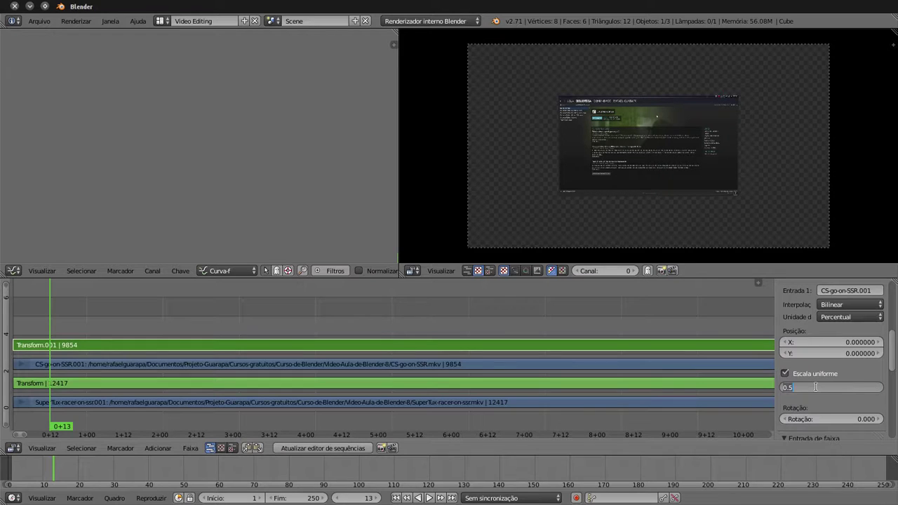
{"action": "type", "text": "0.3"}
{"action": "key", "text": "Return"}
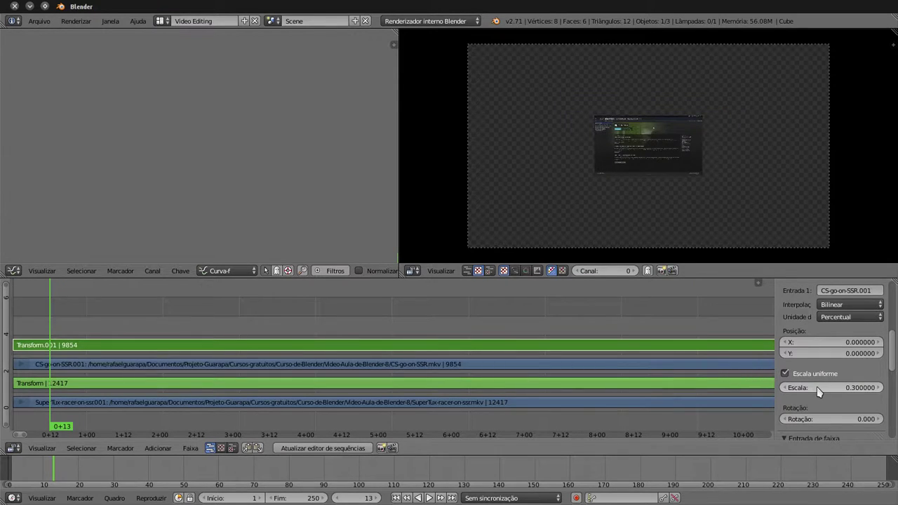
{"action": "left_click", "coordinate": [818, 390]}
{"action": "type", "text": "0.45"}
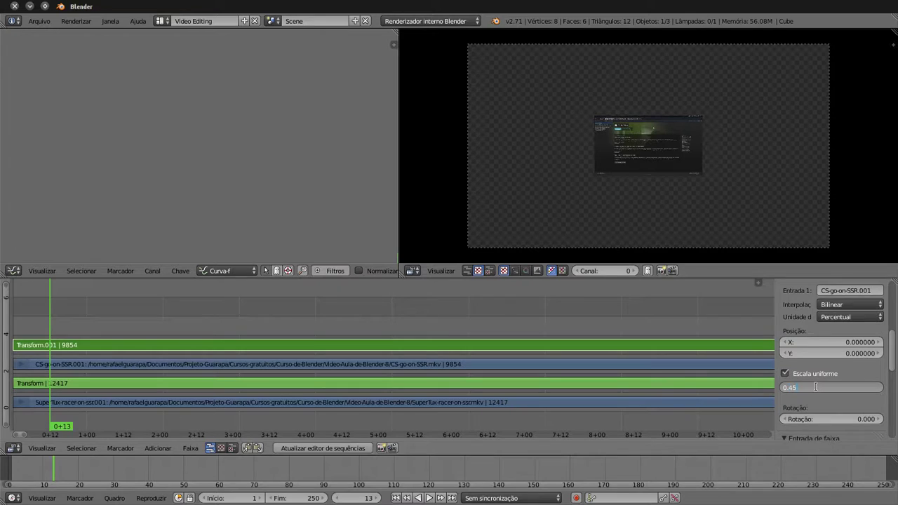
{"action": "key", "text": "Return"}
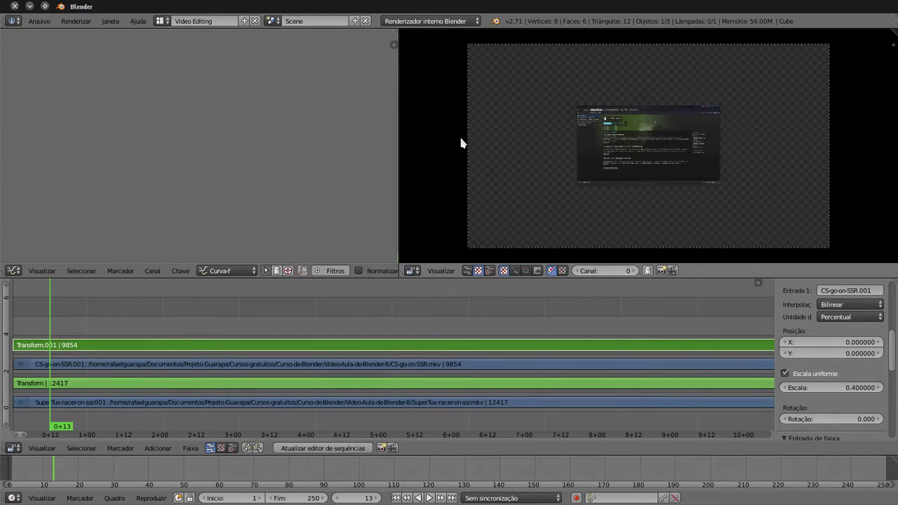
Set Transform.001's Posição X to 20 so the CS-go-on-SSR video shifts right.
{"action": "left_click", "coordinate": [830, 347]}
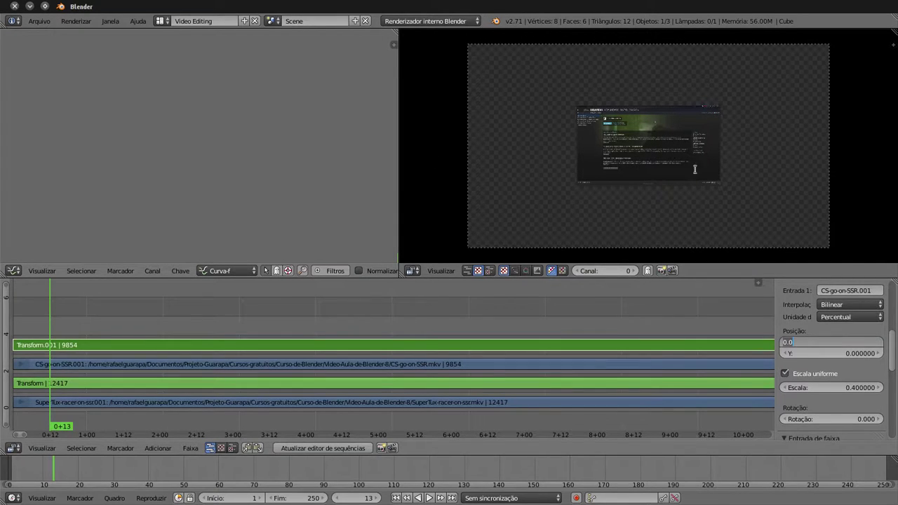
{"action": "left_click", "coordinate": [793, 341]}
{"action": "key", "text": "BackSpace"}
{"action": "key", "text": "BackSpace"}
{"action": "key", "text": "BackSpace"}
{"action": "type", "text": "1"}
{"action": "key", "text": "Return"}
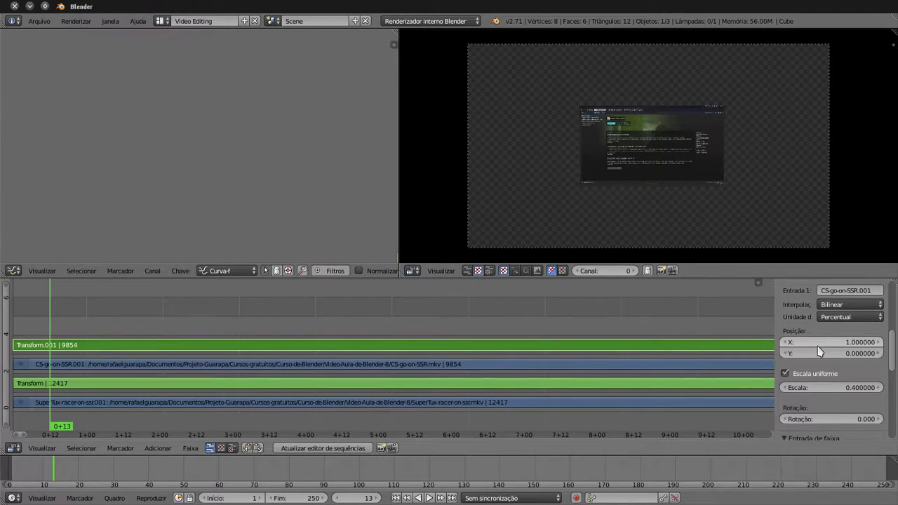
{"action": "left_click", "coordinate": [817, 343]}
{"action": "type", "text": "20"}
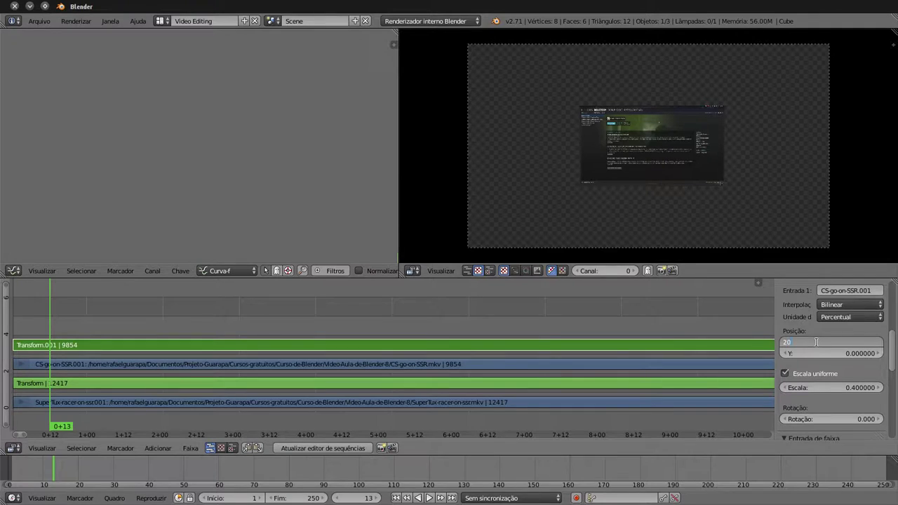
{"action": "key", "text": "Return"}
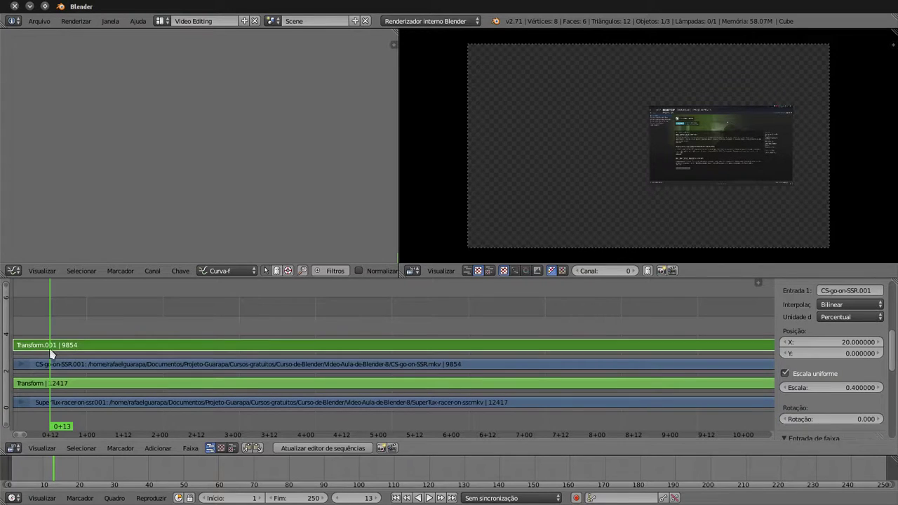
{"action": "mouse_move", "coordinate": [1, 351]}
Set Transform.001's Mesclar blend to Alfa por cima, then select the SuperTux Transform strip.
{"action": "scroll", "coordinate": [894, 346], "scroll_direction": "up", "scroll_amount": 10}
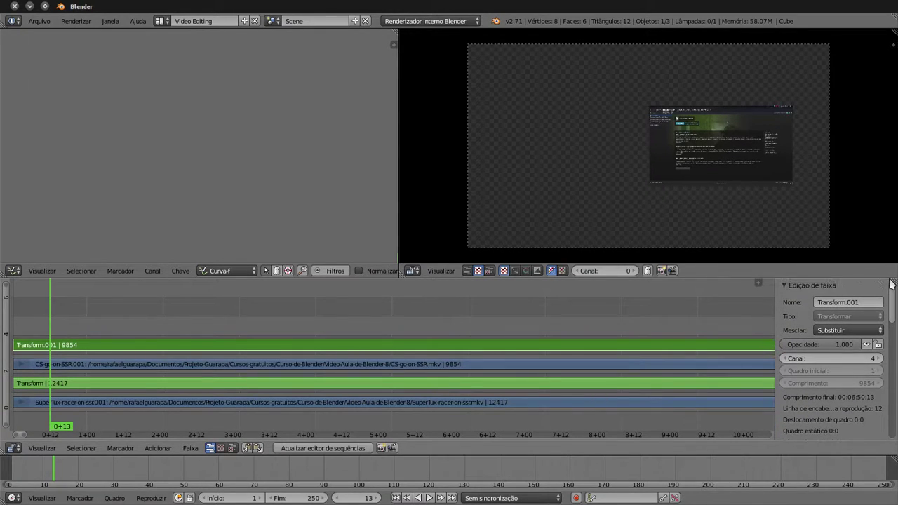
{"action": "left_click", "coordinate": [837, 334]}
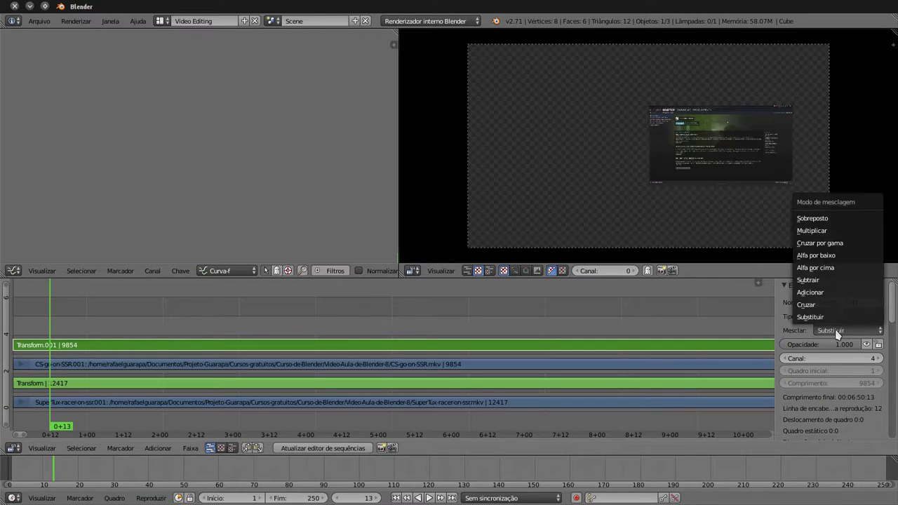
{"action": "left_click", "coordinate": [832, 271]}
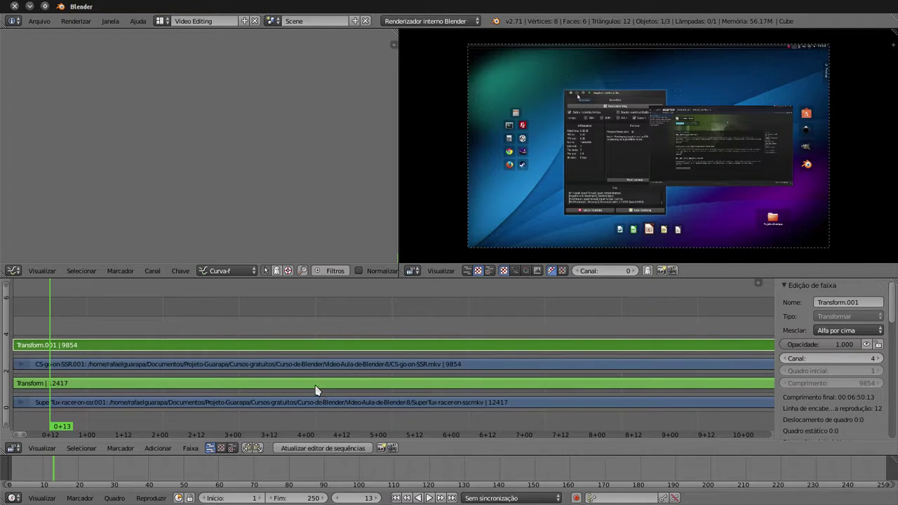
{"action": "left_click", "coordinate": [269, 386]}
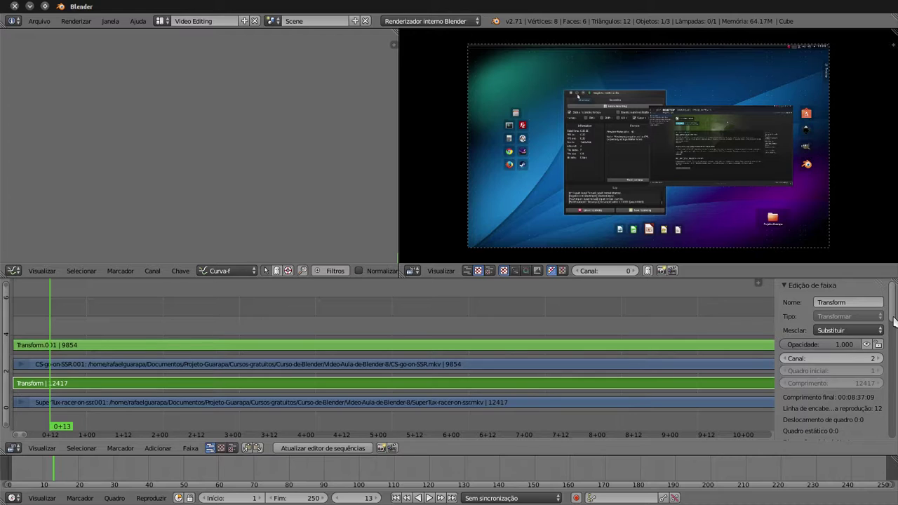
Enable Escala uniforme on the Transform strip and set its scale to 0.4.
{"action": "left_click_drag", "start_coordinate": [894, 330], "coordinate": [896, 360]}
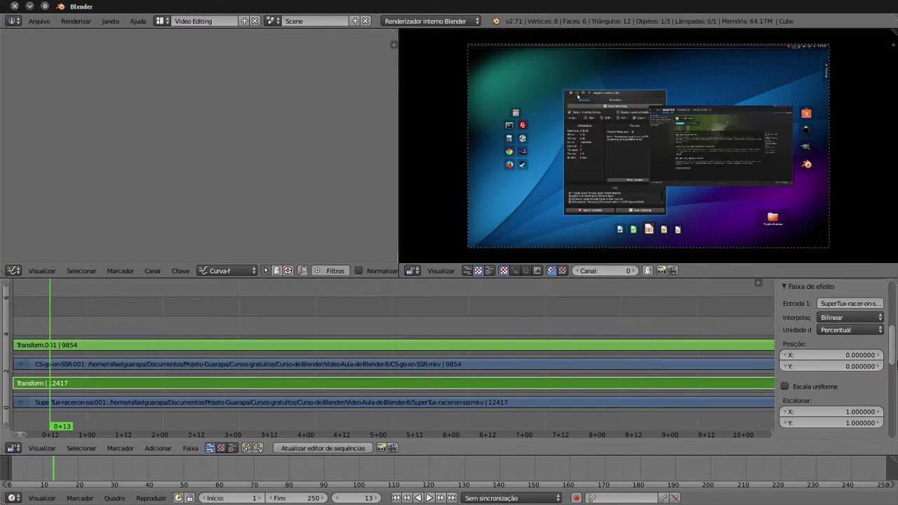
{"action": "left_click", "coordinate": [814, 382]}
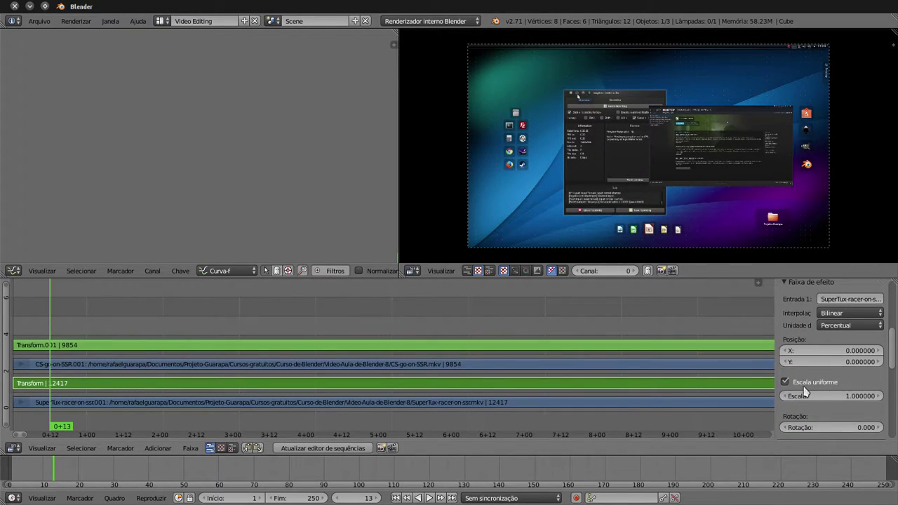
{"action": "left_click", "coordinate": [814, 394]}
{"action": "type", "text": "0.4"}
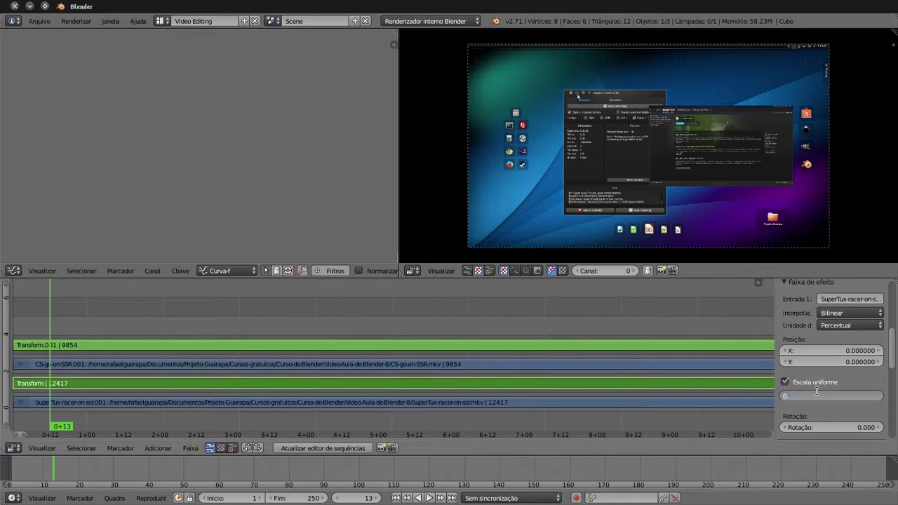
{"action": "key", "text": "Return"}
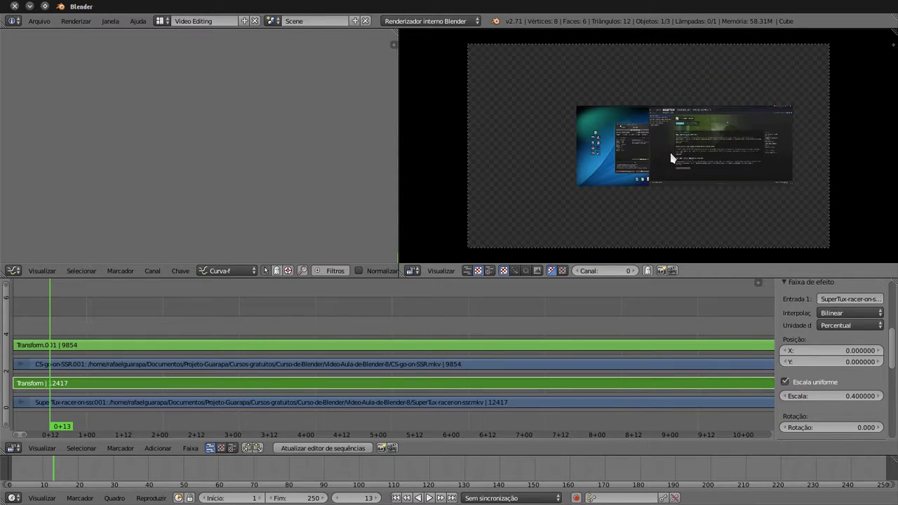
Set the SuperTux video's Posição X to -22, placing it left of center.
{"action": "left_click", "coordinate": [818, 362]}
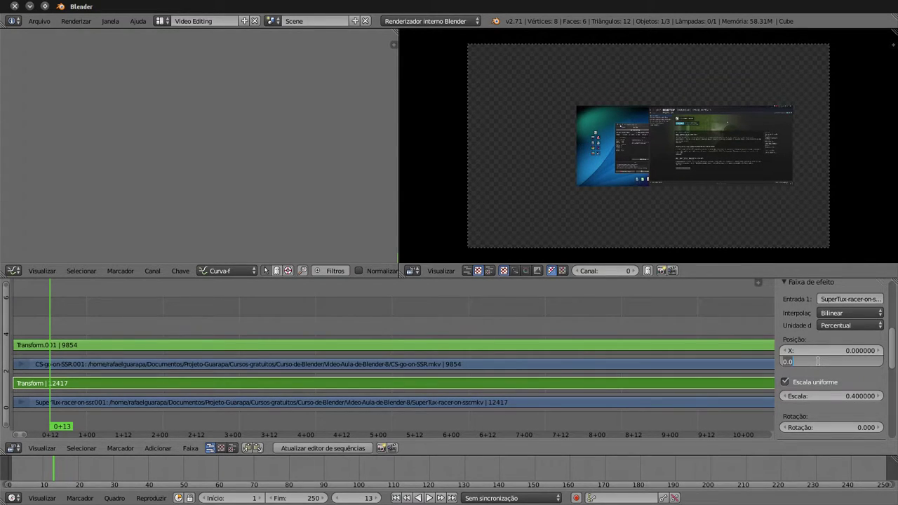
{"action": "left_click", "coordinate": [818, 348]}
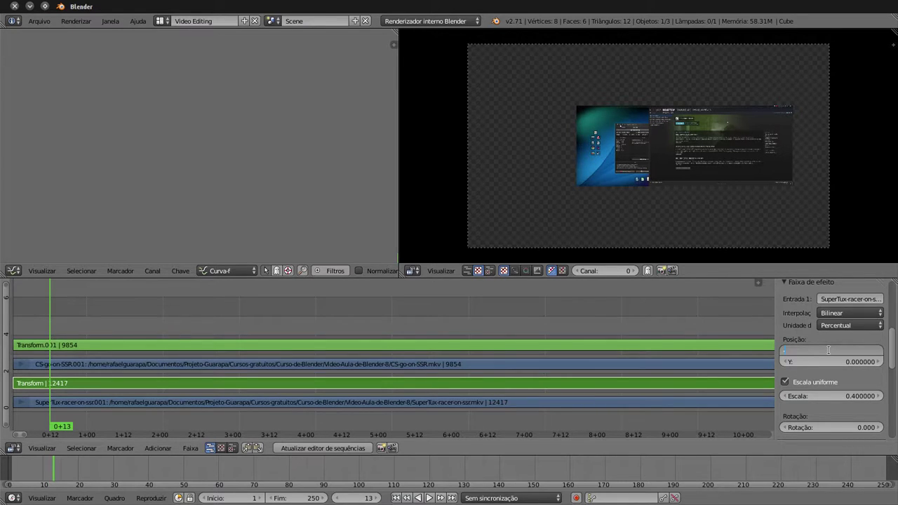
{"action": "type", "text": "-20"}
{"action": "key", "text": "Return"}
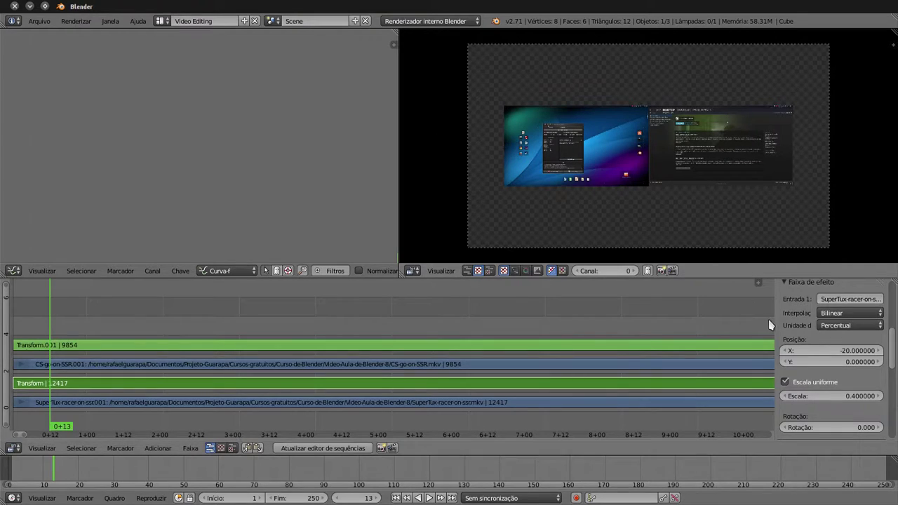
{"action": "left_click", "coordinate": [811, 351]}
{"action": "type", "text": "20"}
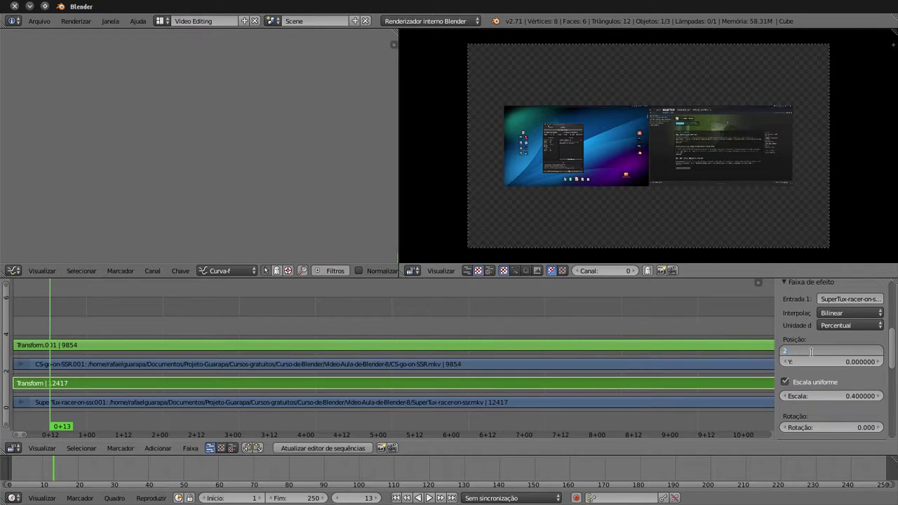
{"action": "key", "text": "Return"}
{"action": "left_click", "coordinate": [813, 354]}
{"action": "type", "text": "-10"}
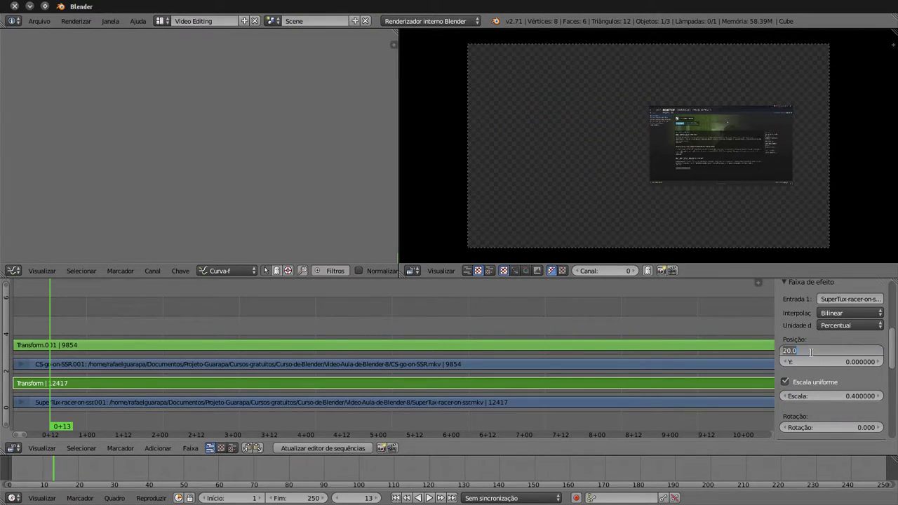
{"action": "key", "text": "Return"}
{"action": "left_click", "coordinate": [814, 354]}
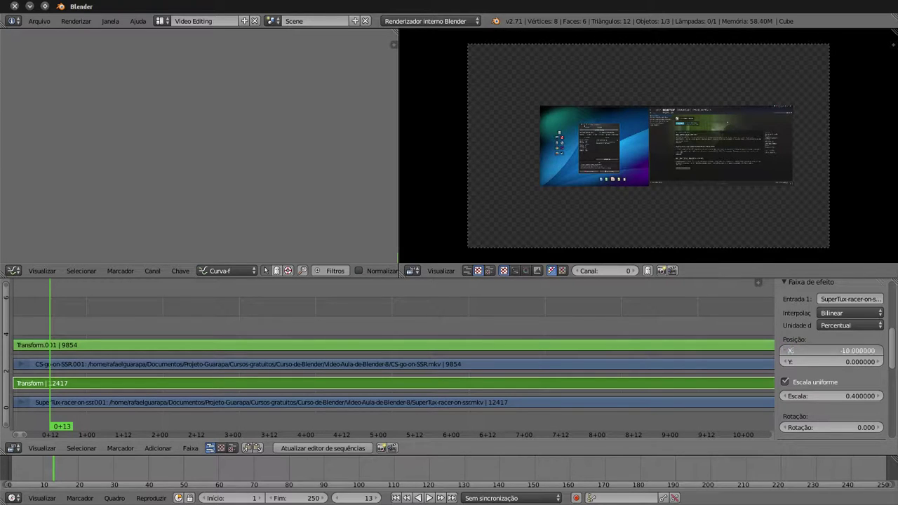
{"action": "type", "text": "-20"}
{"action": "key", "text": "Return"}
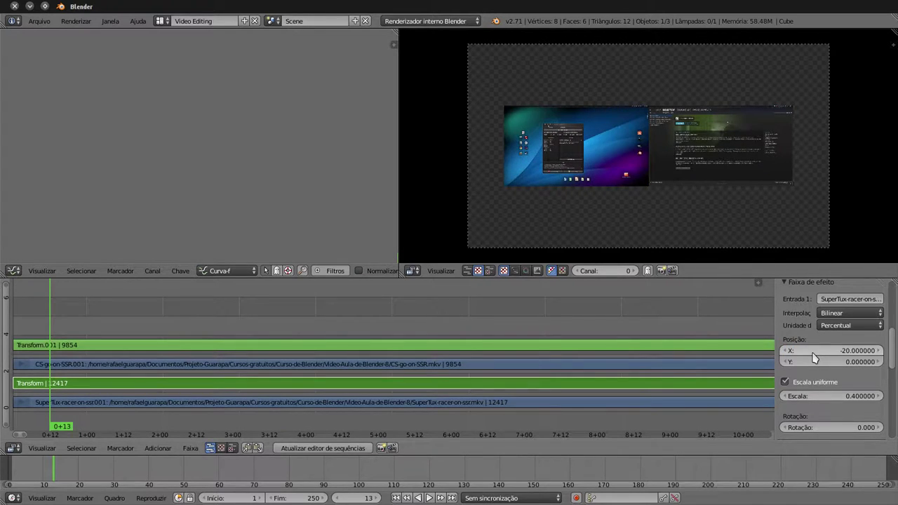
{"action": "left_click", "coordinate": [813, 353]}
{"action": "key", "text": "BackSpace"}
{"action": "type", "text": "2"}
{"action": "key", "text": "Return"}
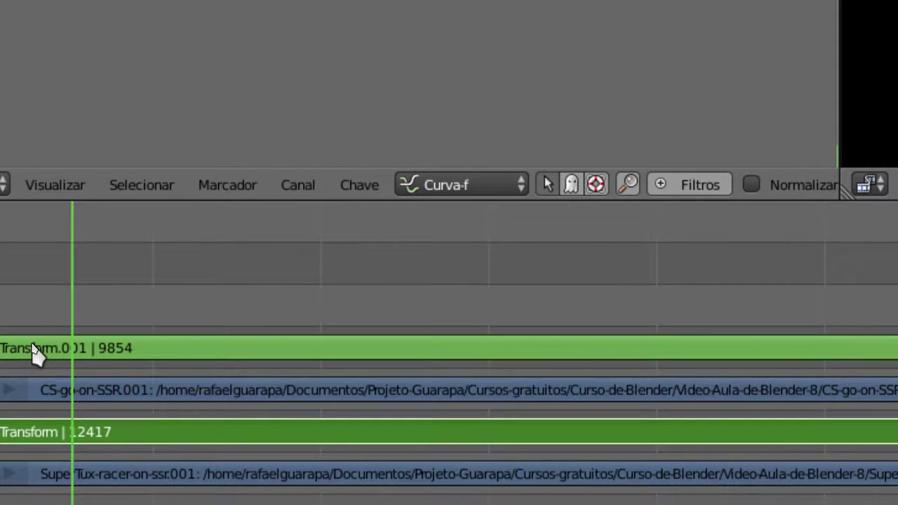
Change Transform.001's Posição X from 20 to 22 for the CS-go-on-SSR video.
{"action": "left_click", "coordinate": [33, 348]}
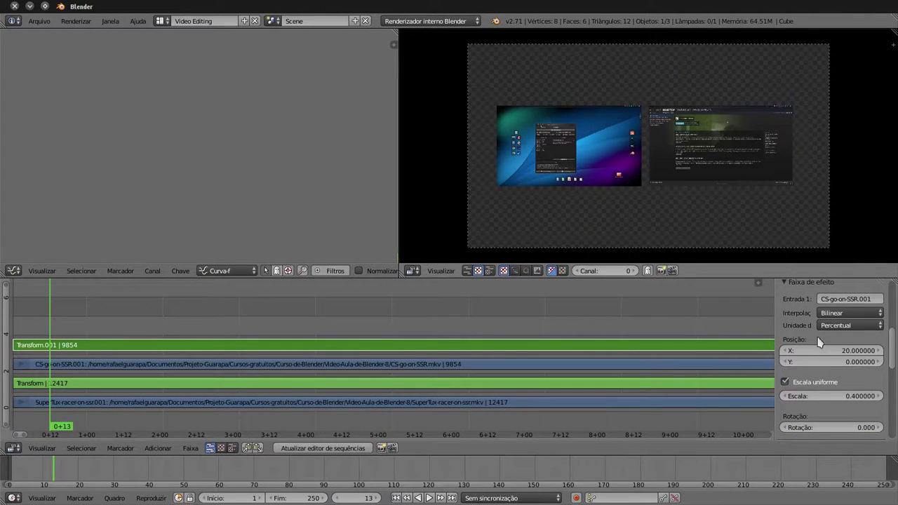
{"action": "left_click", "coordinate": [825, 349]}
{"action": "type", "text": "22"}
{"action": "key", "text": "Return"}
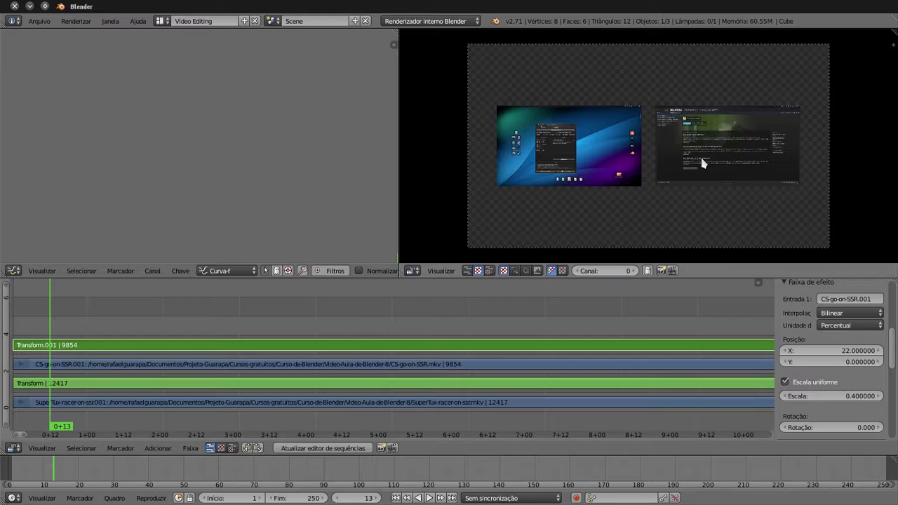
Open road-259815.jpg from the Video-Aula-de-Blender-8 folder in Dolphin's image viewer.
{"action": "mouse_move", "coordinate": [3, 183]}
{"action": "left_click", "coordinate": [16, 156]}
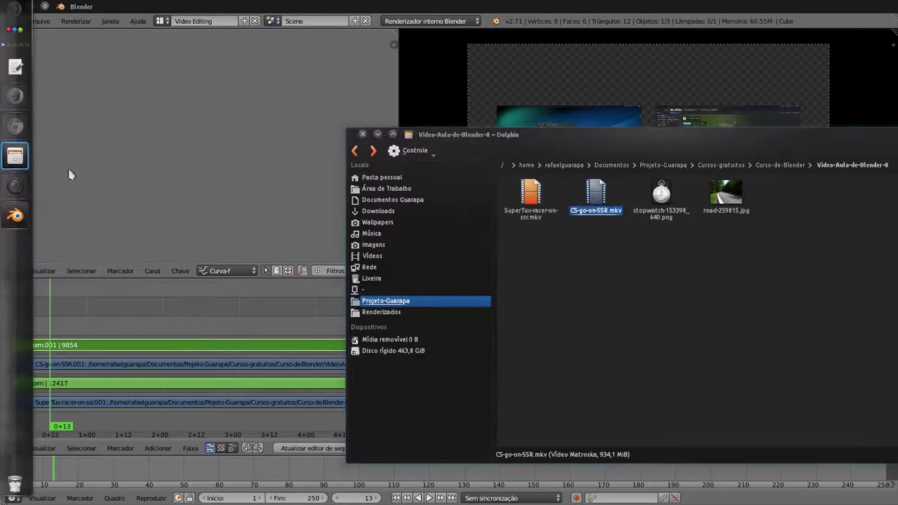
{"action": "left_click", "coordinate": [704, 204]}
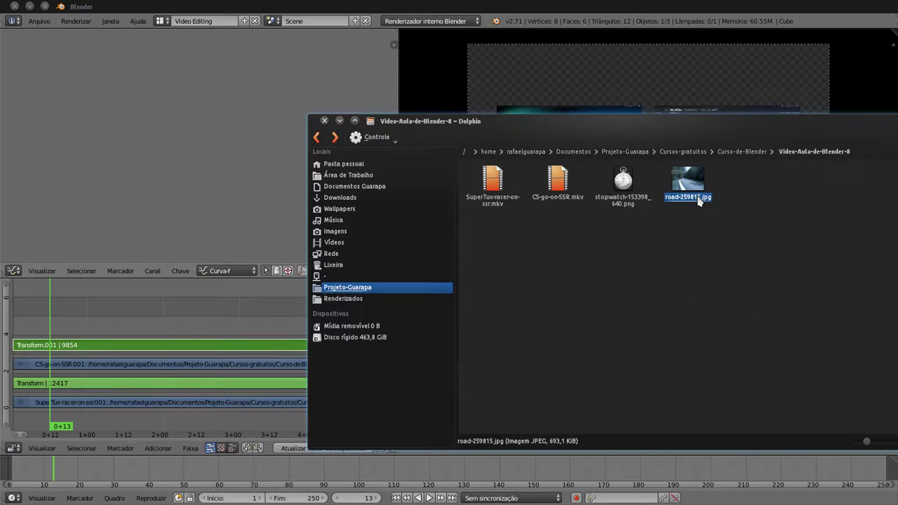
{"action": "double_click", "coordinate": [695, 198]}
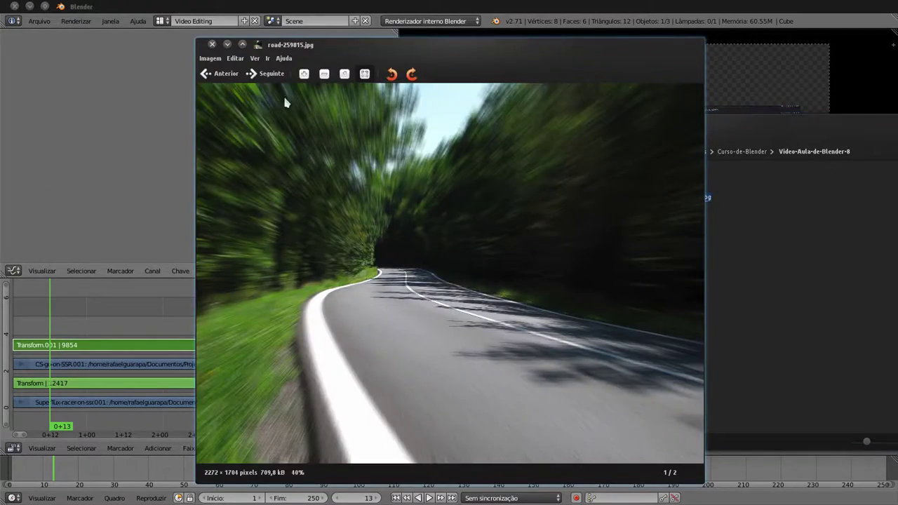
View the road photo maximized in Gwenview, close it, and bring Firefox forward.
{"action": "left_click", "coordinate": [243, 45]}
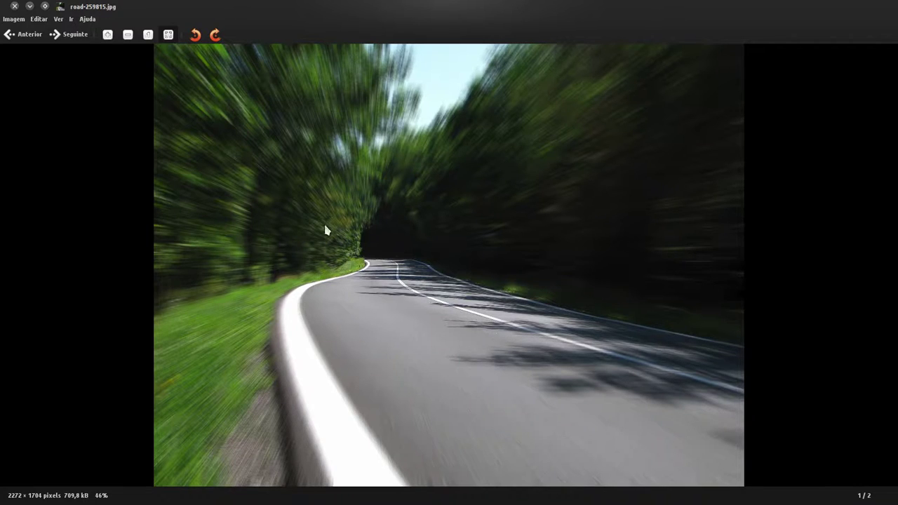
{"action": "left_click", "coordinate": [14, 6]}
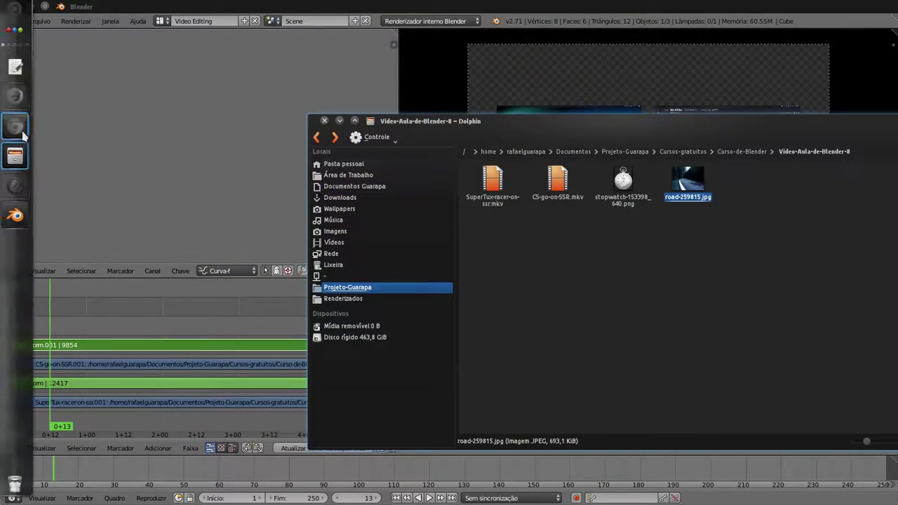
{"action": "left_click", "coordinate": [15, 95]}
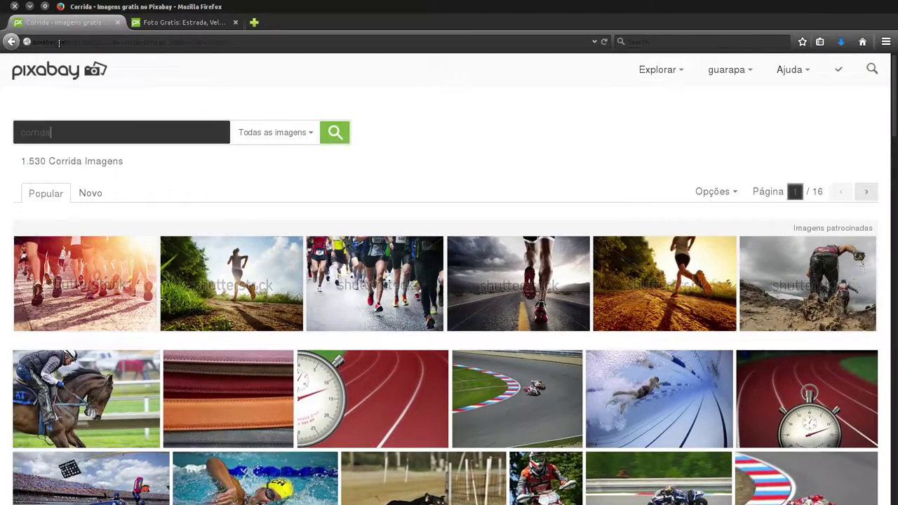
Select the page address and the existing 'corrida' search term in Pixabay.
{"action": "left_click", "coordinate": [74, 42]}
{"action": "key", "text": "shift+End"}
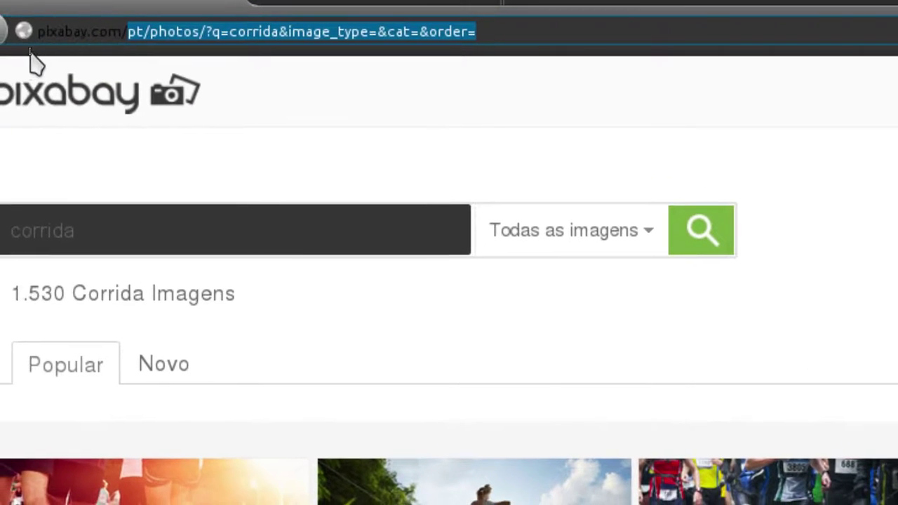
{"action": "key", "text": "shift+Home"}
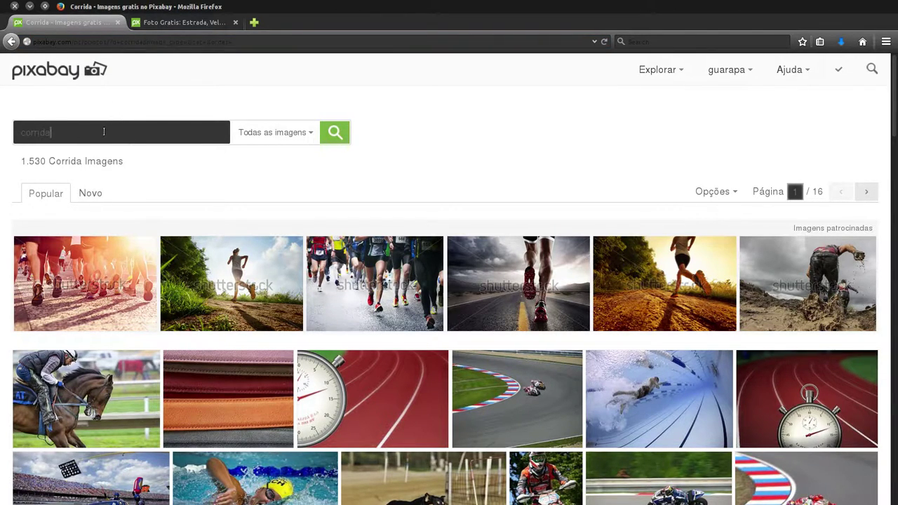
{"action": "left_click", "coordinate": [61, 133]}
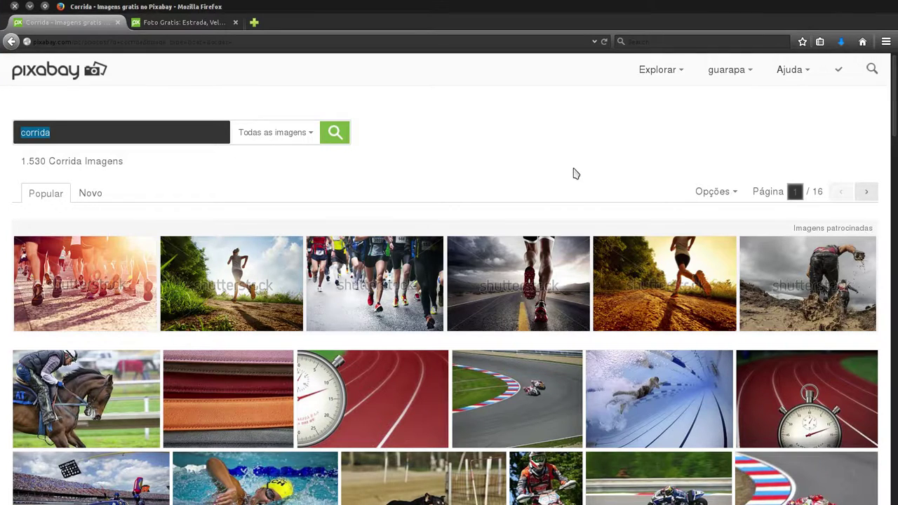
Browse the 'corrida' image results, then open the 'Todas as imagens' type filter.
{"action": "scroll", "coordinate": [653, 313], "scroll_direction": "down", "scroll_amount": 3}
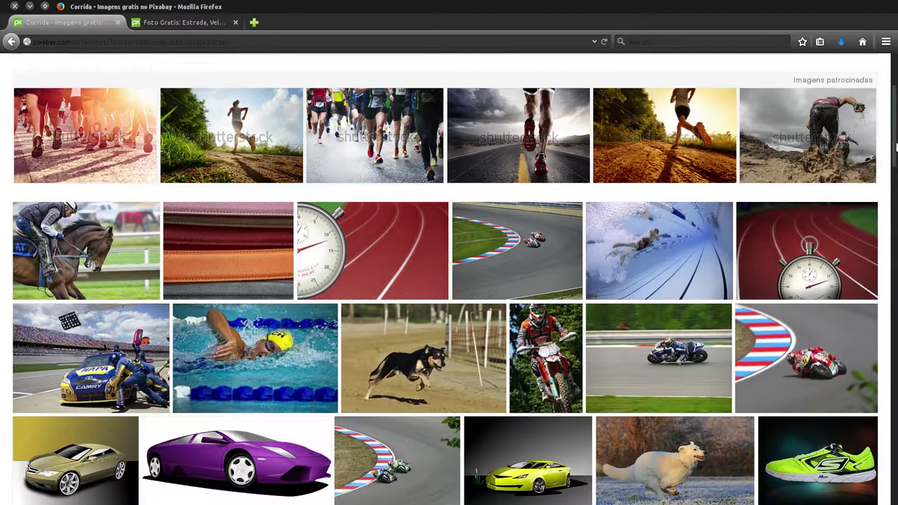
{"action": "scroll", "coordinate": [449, 281], "scroll_direction": "down", "scroll_amount": 2}
{"action": "scroll", "coordinate": [450, 281], "scroll_direction": "down", "scroll_amount": 4}
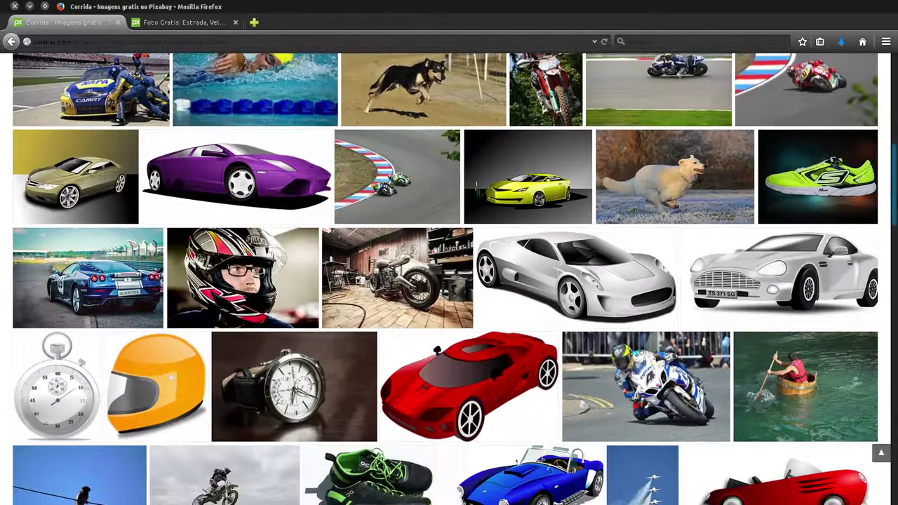
{"action": "scroll", "coordinate": [449, 280], "scroll_direction": "down", "scroll_amount": 1}
{"action": "scroll", "coordinate": [449, 280], "scroll_direction": "down", "scroll_amount": 2}
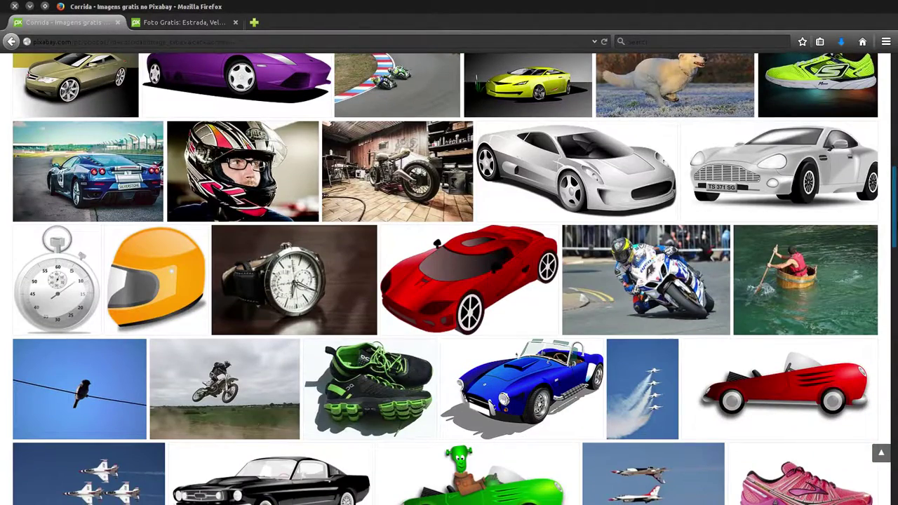
{"action": "scroll", "coordinate": [449, 281], "scroll_direction": "down", "scroll_amount": 3}
{"action": "scroll", "coordinate": [449, 281], "scroll_direction": "down", "scroll_amount": 3}
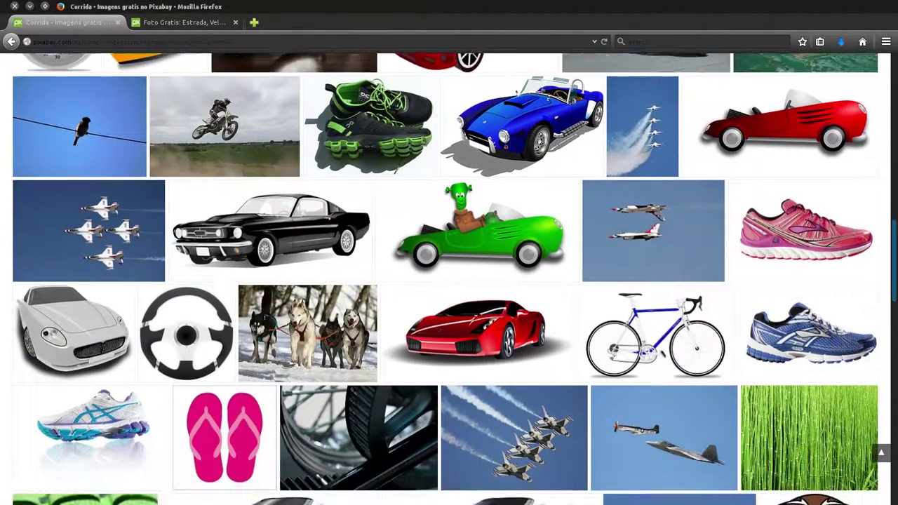
{"action": "scroll", "coordinate": [449, 280], "scroll_direction": "down", "scroll_amount": 2}
{"action": "scroll", "coordinate": [449, 281], "scroll_direction": "down", "scroll_amount": 3}
{"action": "scroll", "coordinate": [894, 402], "scroll_direction": "down", "scroll_amount": 3}
{"action": "scroll", "coordinate": [895, 402], "scroll_direction": "down", "scroll_amount": 2}
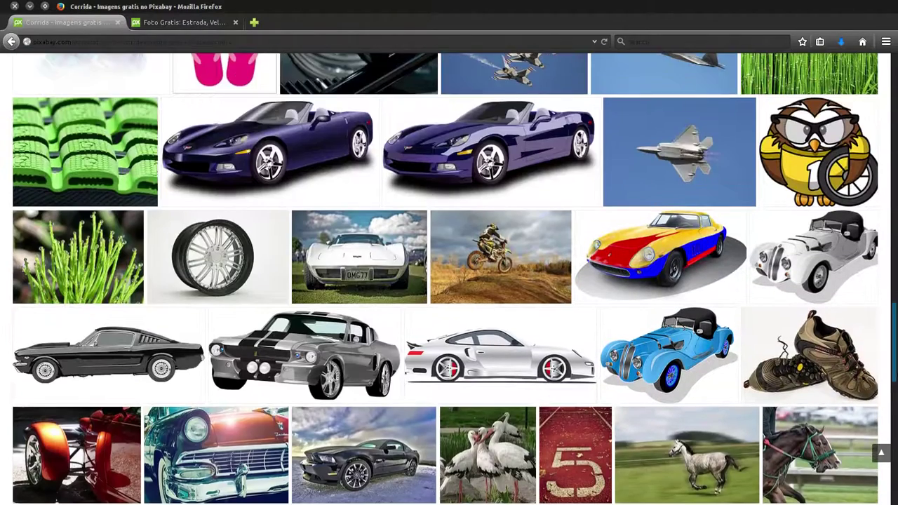
{"action": "scroll", "coordinate": [894, 401], "scroll_direction": "down", "scroll_amount": 2}
{"action": "scroll", "coordinate": [894, 402], "scroll_direction": "down", "scroll_amount": 2}
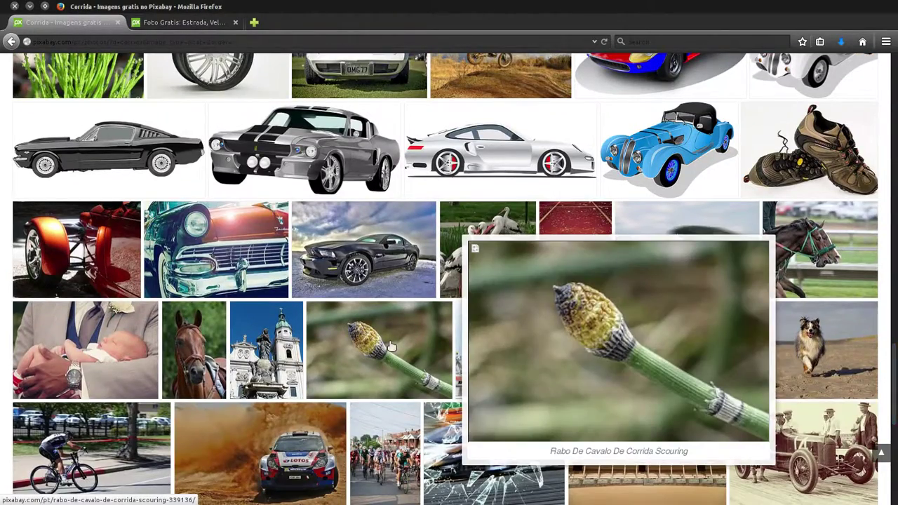
{"action": "mouse_move", "coordinate": [232, 467]}
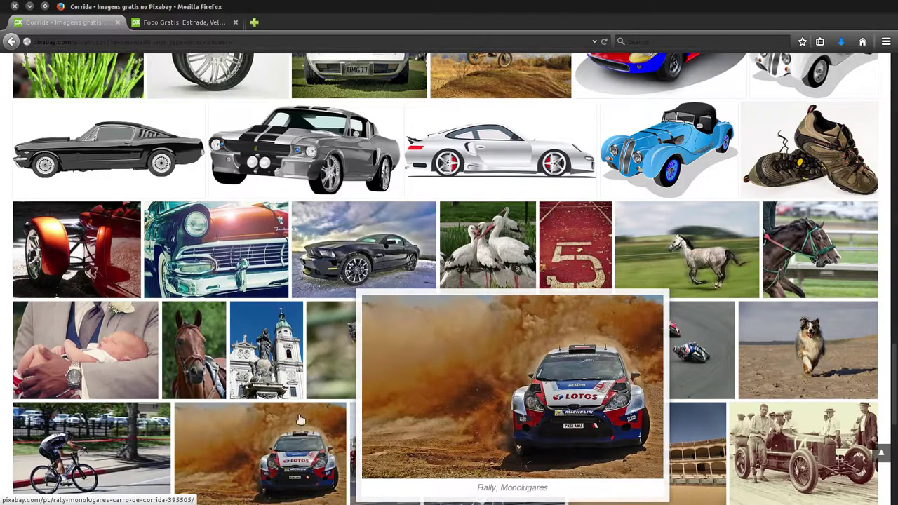
{"action": "scroll", "coordinate": [745, 262], "scroll_direction": "up", "scroll_amount": 10}
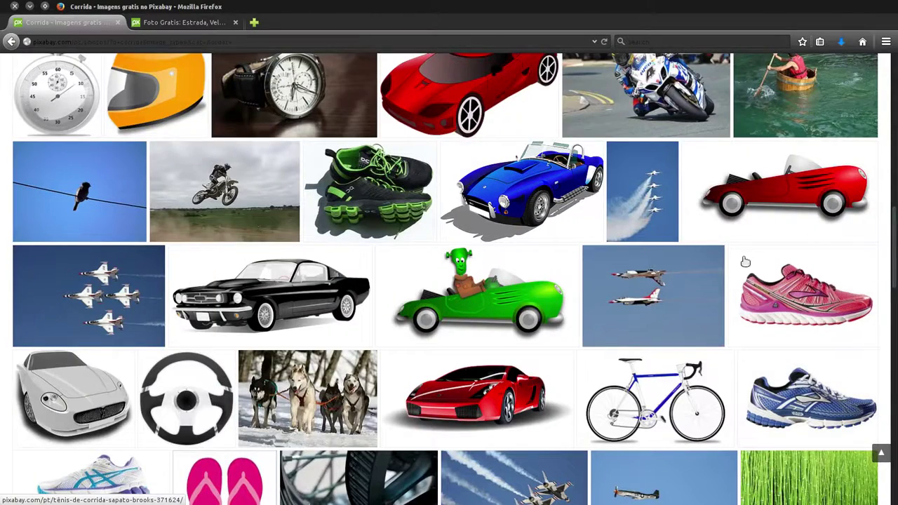
{"action": "scroll", "coordinate": [745, 262], "scroll_direction": "up", "scroll_amount": 3}
{"action": "scroll", "coordinate": [745, 262], "scroll_direction": "up", "scroll_amount": 3}
{"action": "scroll", "coordinate": [746, 262], "scroll_direction": "up", "scroll_amount": 5}
{"action": "scroll", "coordinate": [746, 262], "scroll_direction": "up", "scroll_amount": 3}
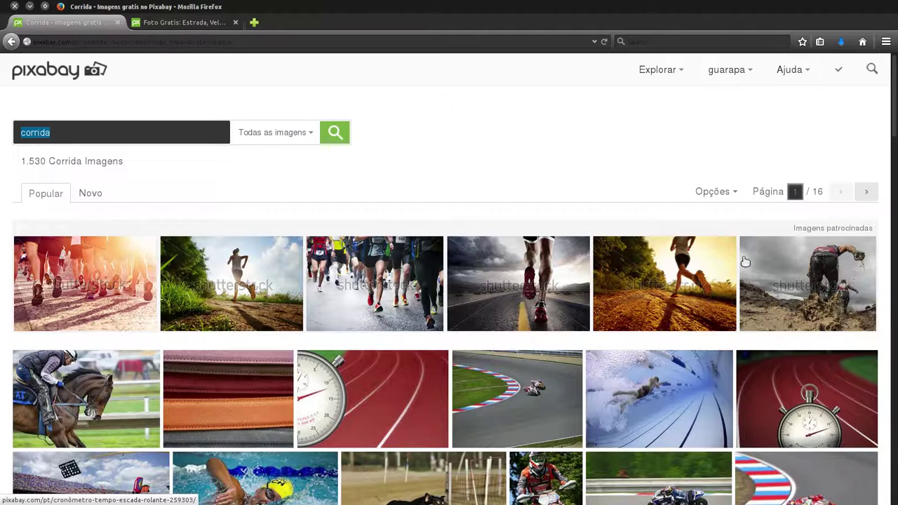
{"action": "left_click", "coordinate": [293, 135]}
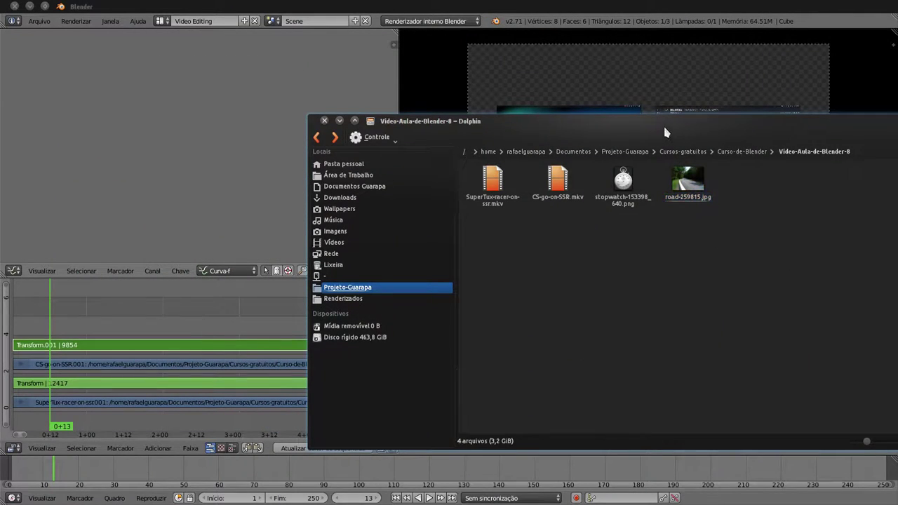
Cancel the stray drop of road-259815.jpg and minimise Dolphin to return to Blender.
{"action": "left_click_drag", "start_coordinate": [663, 124], "coordinate": [703, 115]}
{"action": "mouse_move", "coordinate": [728, 175]}
{"action": "left_mouse_down"}
{"action": "mouse_move", "coordinate": [760, 210]}
{"action": "mouse_move", "coordinate": [729, 184]}
{"action": "left_mouse_up"}
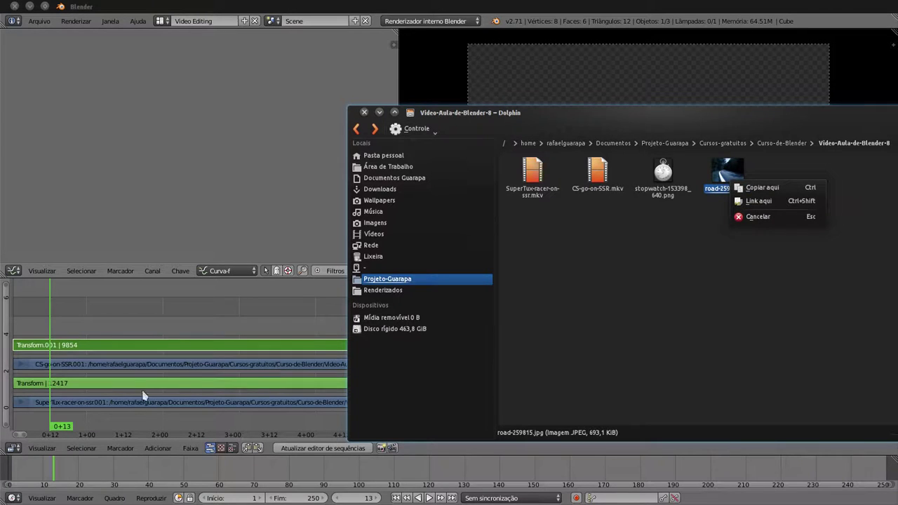
{"action": "left_click", "coordinate": [655, 288]}
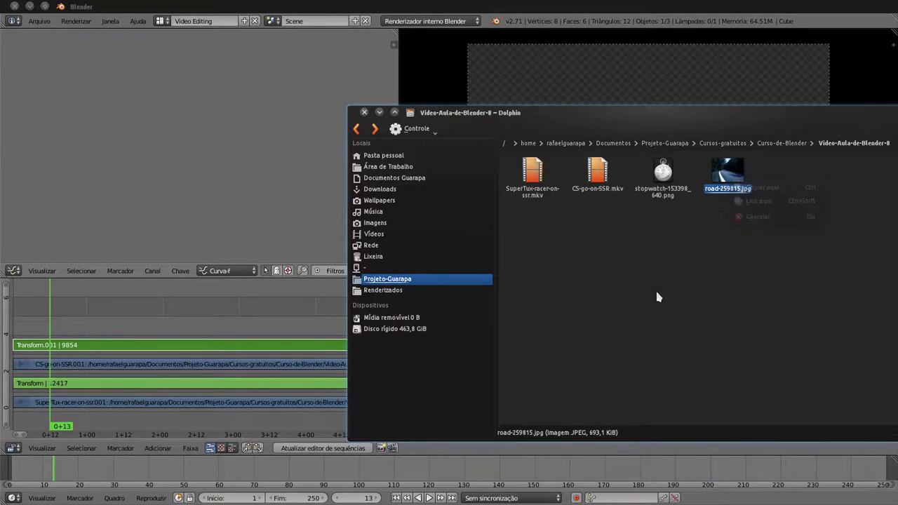
{"action": "left_click", "coordinate": [379, 112]}
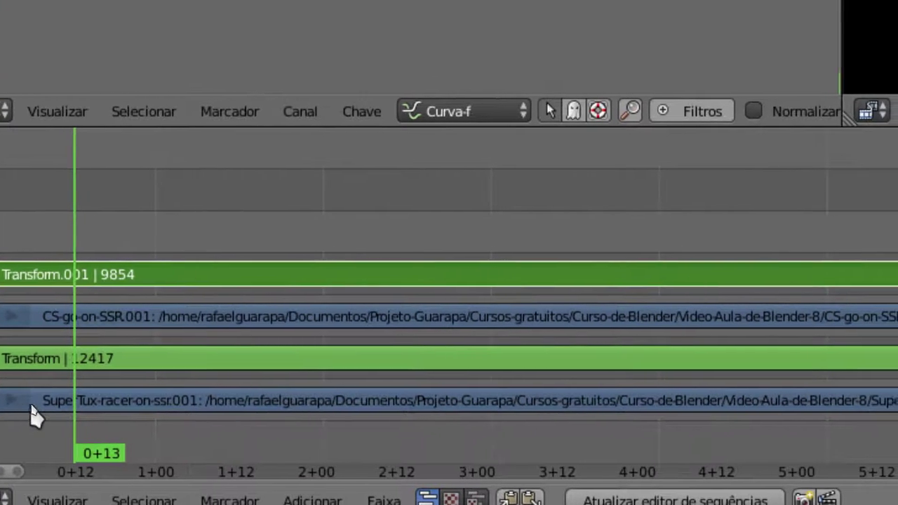
Select all four video and Transform strips and move them up one channel.
{"action": "left_click", "coordinate": [31, 398]}
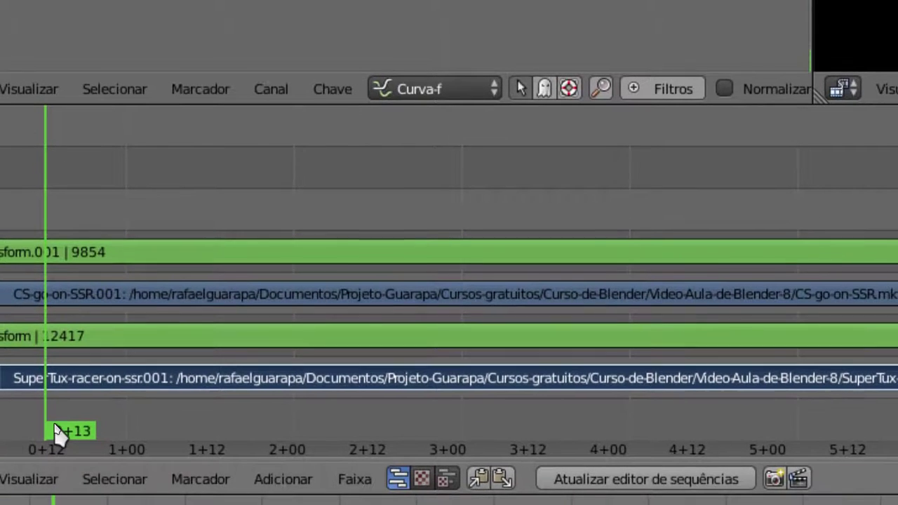
{"action": "left_click", "coordinate": [18, 312]}
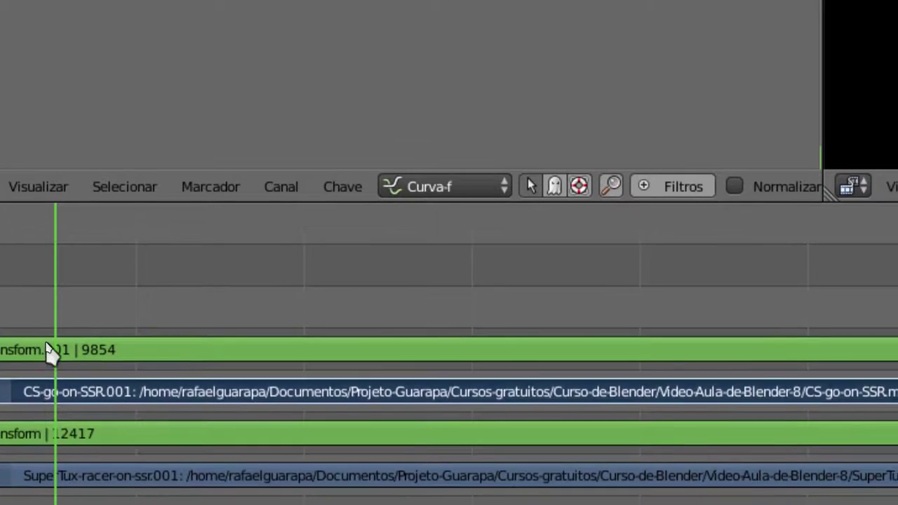
{"action": "left_click", "coordinate": [56, 319]}
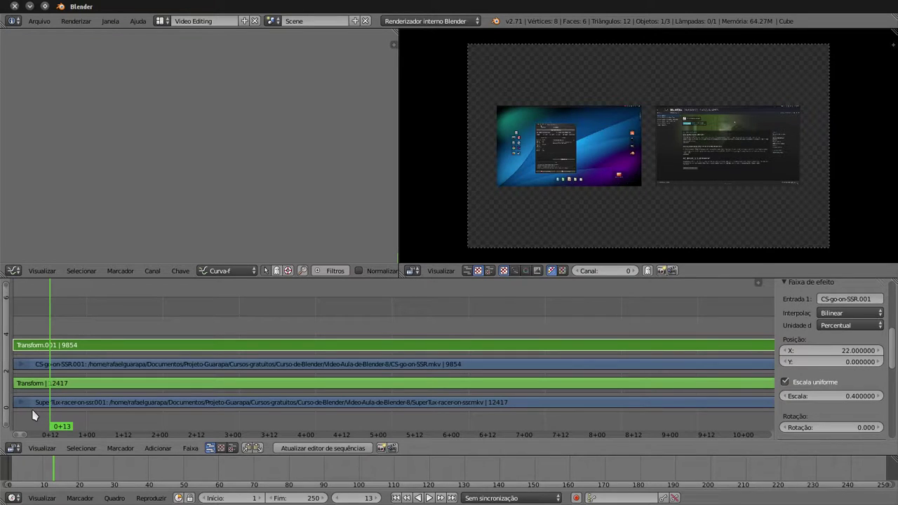
{"action": "right_click", "coordinate": [122, 405]}
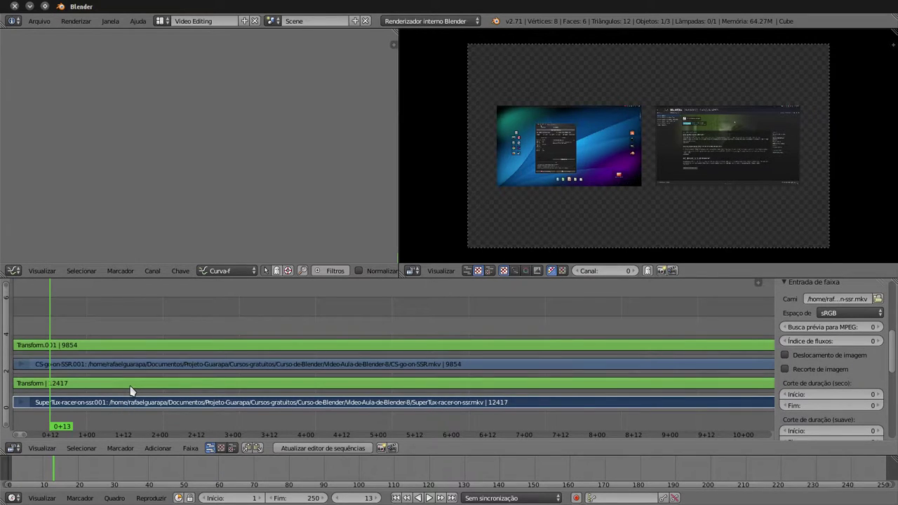
{"action": "right_click", "coordinate": [132, 386]}
{"action": "right_click", "coordinate": [140, 367]}
{"action": "right_click", "coordinate": [153, 348]}
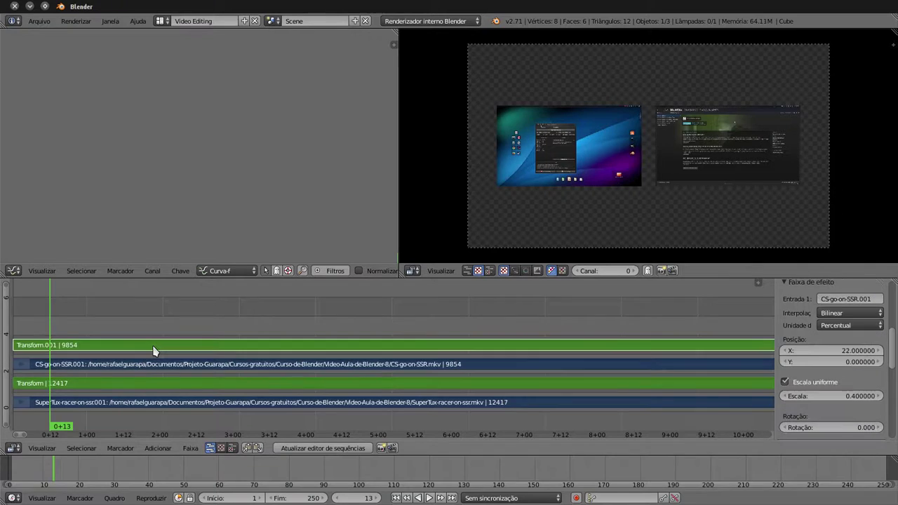
{"action": "key", "text": "a"}
{"action": "key", "text": "g"}
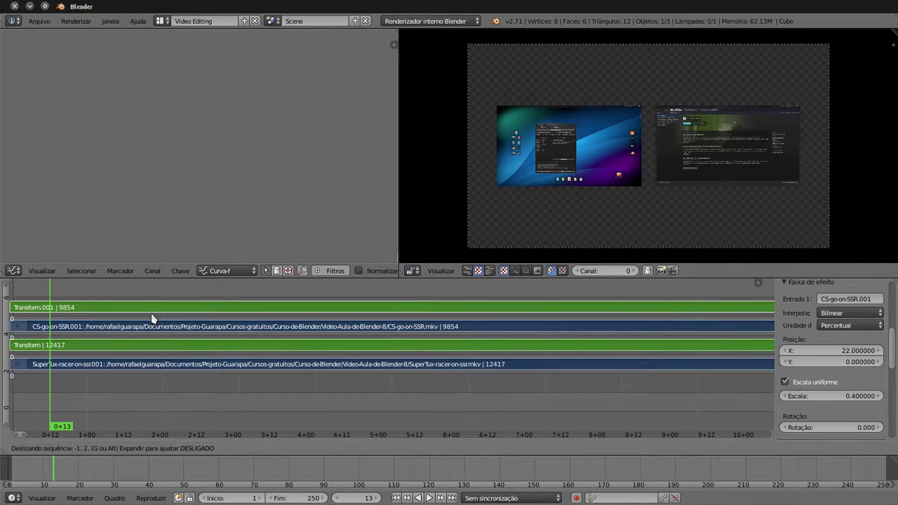
{"action": "left_click", "coordinate": [151, 318]}
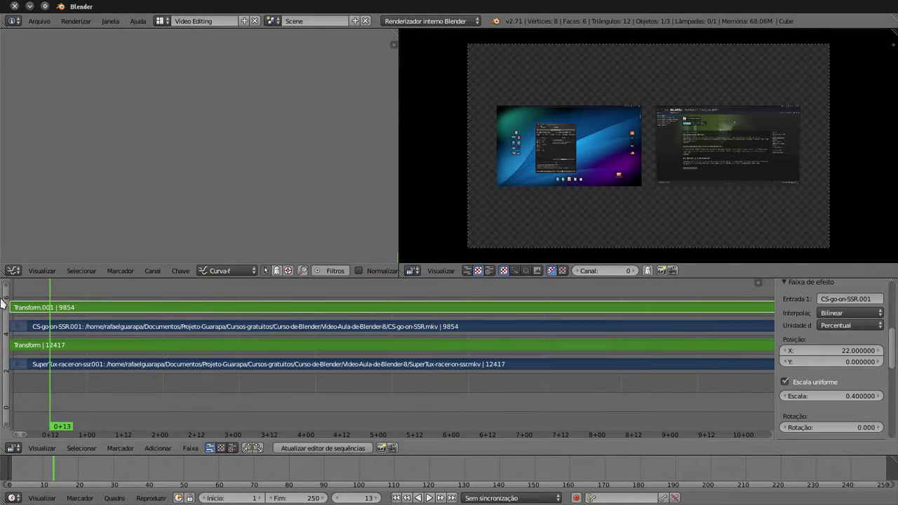
Drag road-259815.jpg from Dolphin into the empty bottom channel and step back to frame 14.
{"action": "mouse_move", "coordinate": [1, 303]}
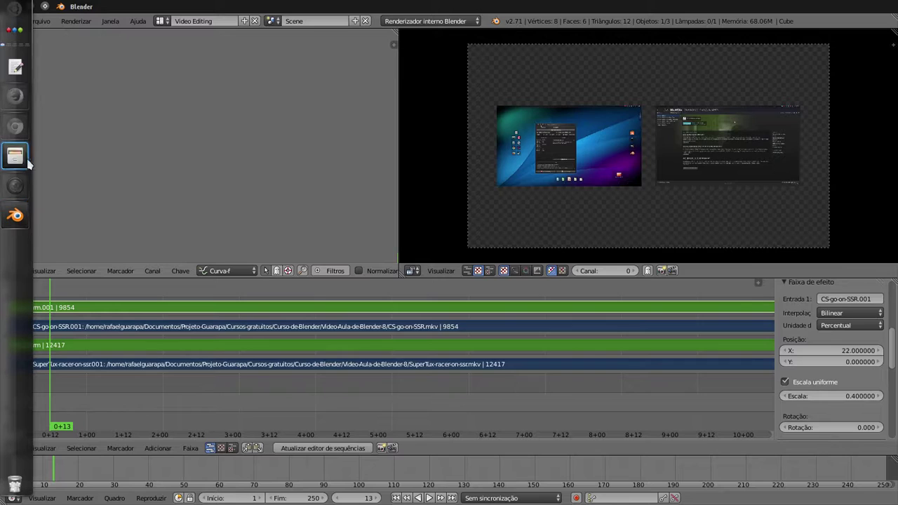
{"action": "left_click", "coordinate": [26, 160]}
{"action": "mouse_move", "coordinate": [728, 172]}
{"action": "left_mouse_down"}
{"action": "mouse_move", "coordinate": [772, 251]}
{"action": "mouse_move", "coordinate": [82, 379]}
{"action": "left_mouse_up"}
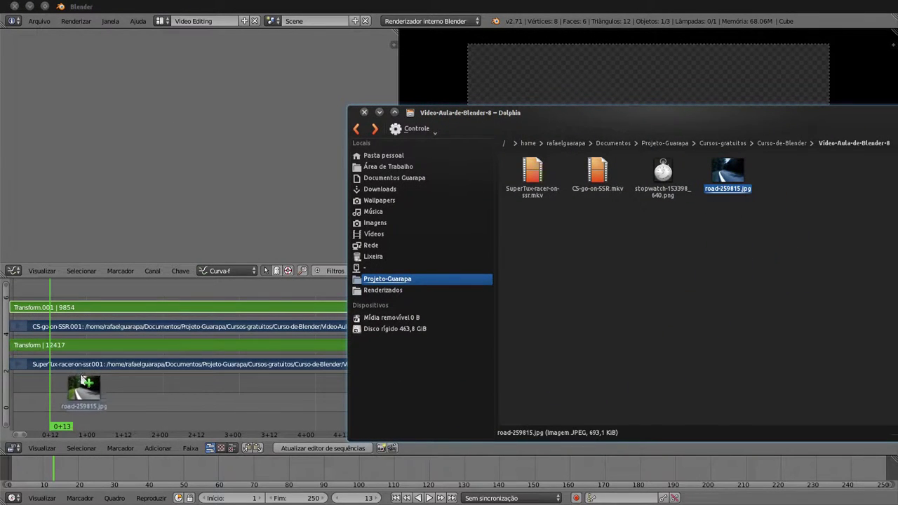
{"action": "mouse_move", "coordinate": [81, 380]}
{"action": "left_mouse_down"}
{"action": "mouse_move", "coordinate": [104, 420]}
{"action": "mouse_move", "coordinate": [92, 386]}
{"action": "mouse_move", "coordinate": [79, 403]}
{"action": "left_mouse_up"}
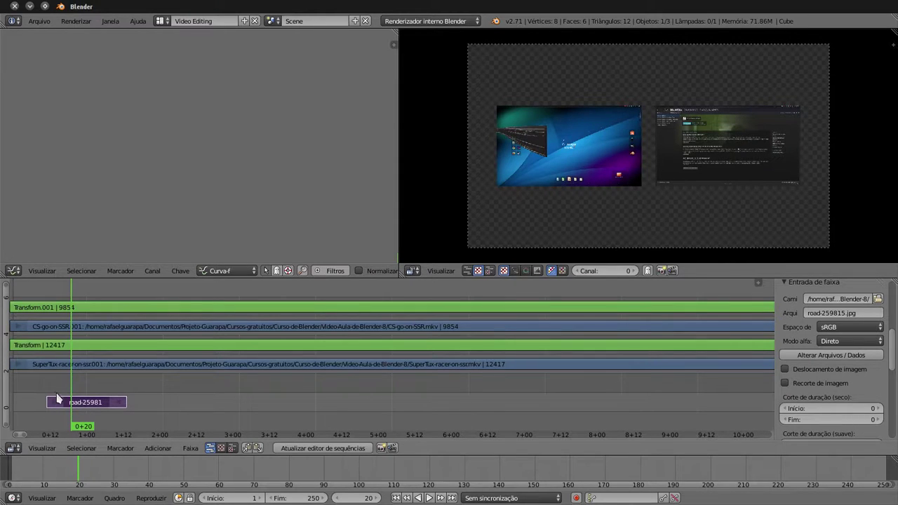
{"action": "key", "text": "Left"}
{"action": "key", "text": "Left"}
{"action": "key", "text": "Left"}
{"action": "key", "text": "Left"}
{"action": "key", "text": "Left"}
{"action": "key", "text": "Left"}
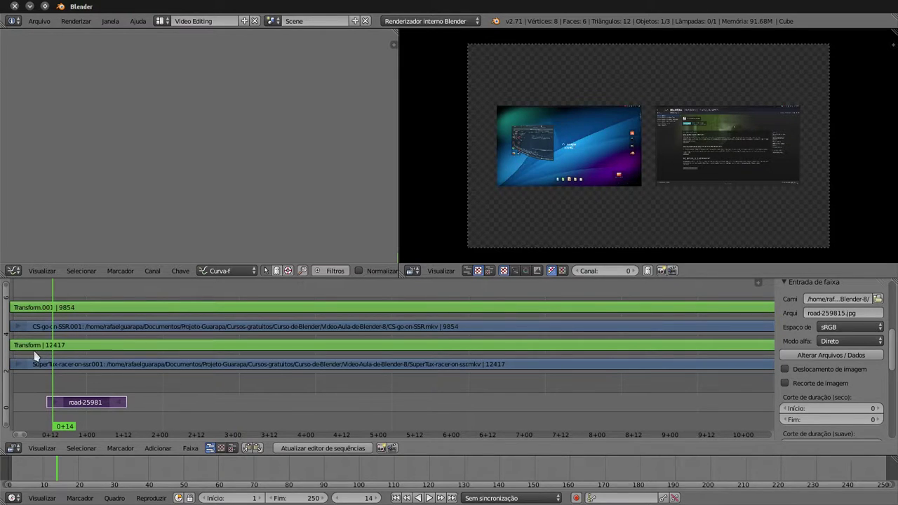
Switch the Transform strip's Mesclar blend mode to Alfa por cima, revealing the road image behind.
{"action": "left_click", "coordinate": [107, 349]}
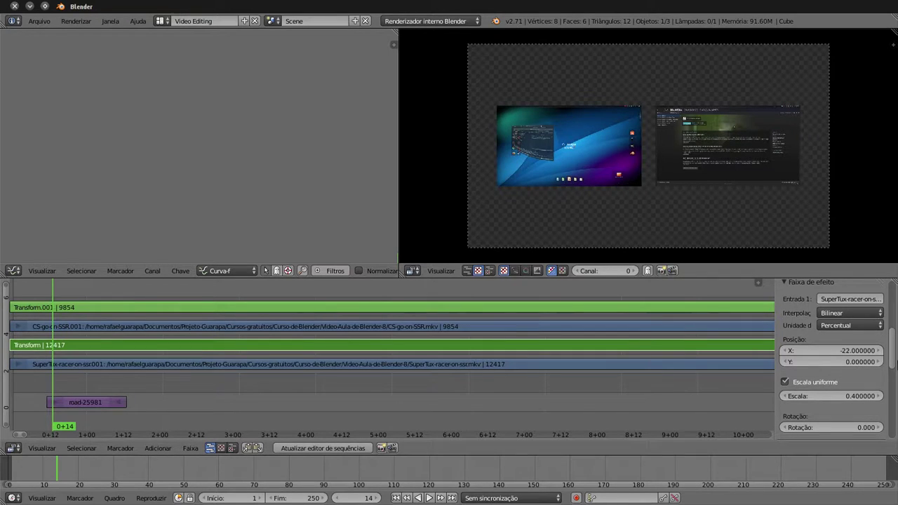
{"action": "left_click_drag", "start_coordinate": [895, 359], "coordinate": [895, 300]}
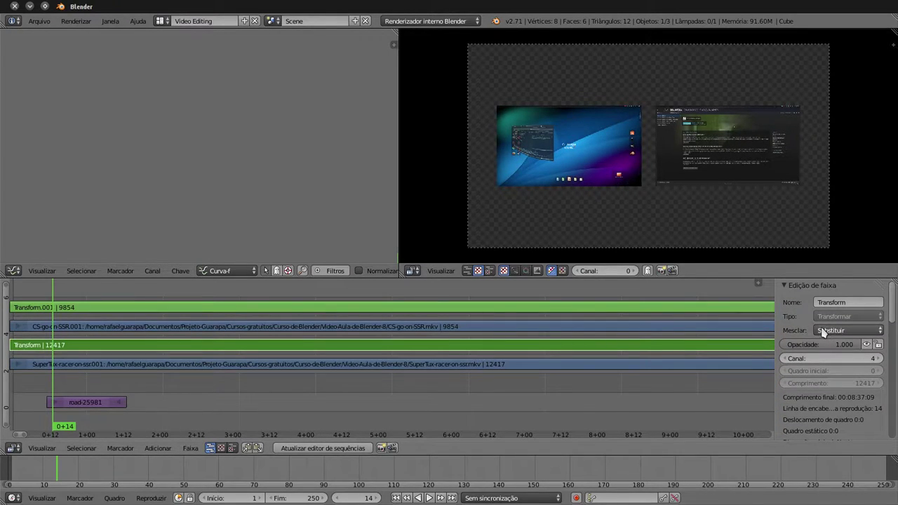
{"action": "left_click", "coordinate": [822, 331]}
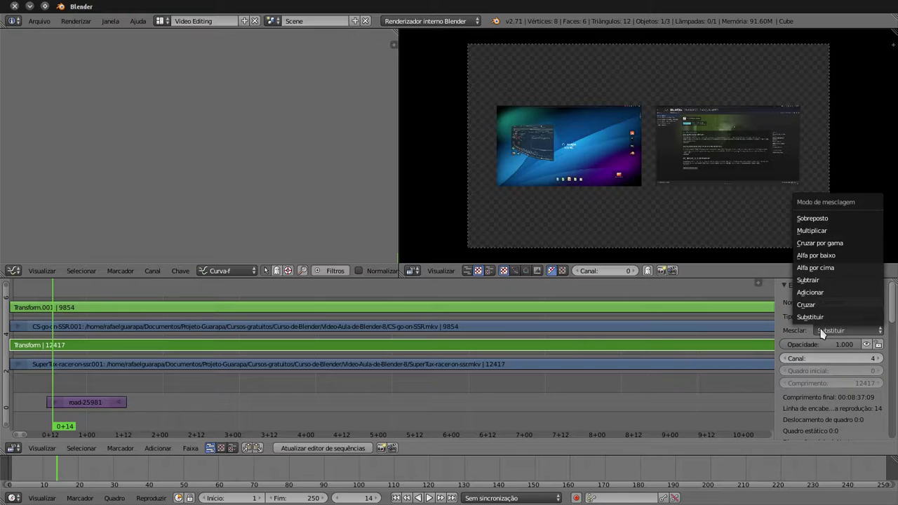
{"action": "left_click", "coordinate": [844, 270]}
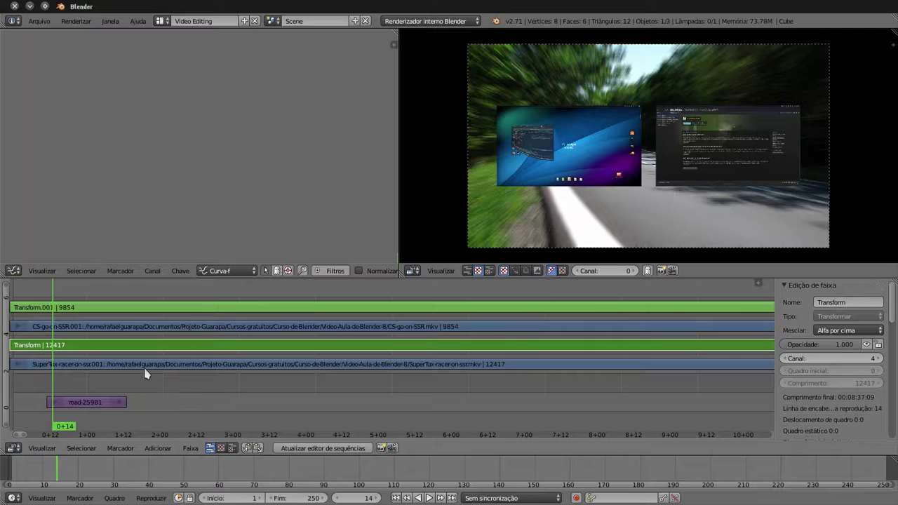
Extend the road-259815.jpg image strip to 234 frames and play back the composite.
{"action": "left_click_drag", "start_coordinate": [70, 385], "coordinate": [79, 385]}
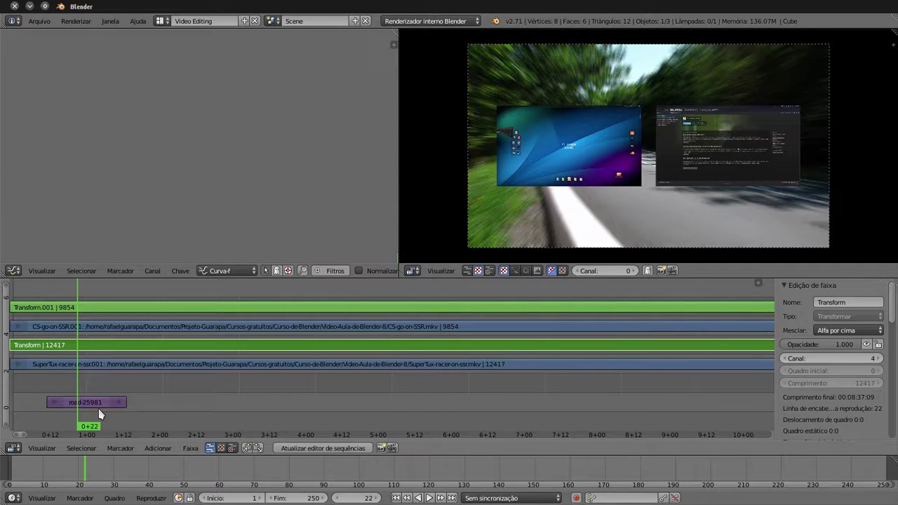
{"action": "left_click_drag", "start_coordinate": [121, 406], "coordinate": [718, 403]}
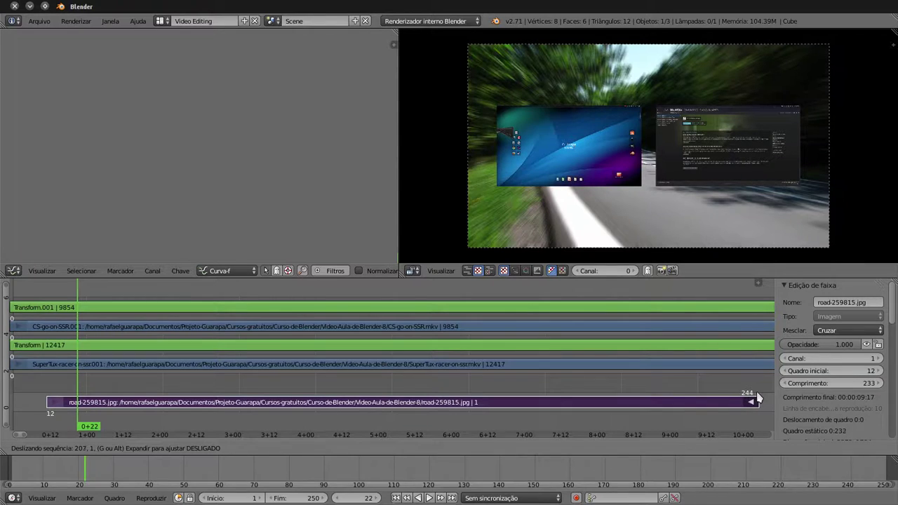
{"action": "left_click_drag", "start_coordinate": [719, 403], "coordinate": [757, 402]}
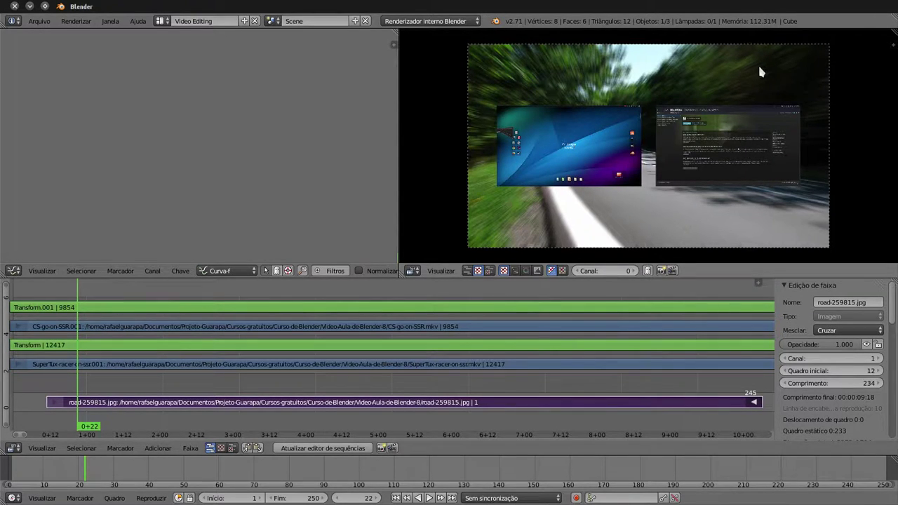
{"action": "left_click", "coordinate": [429, 498]}
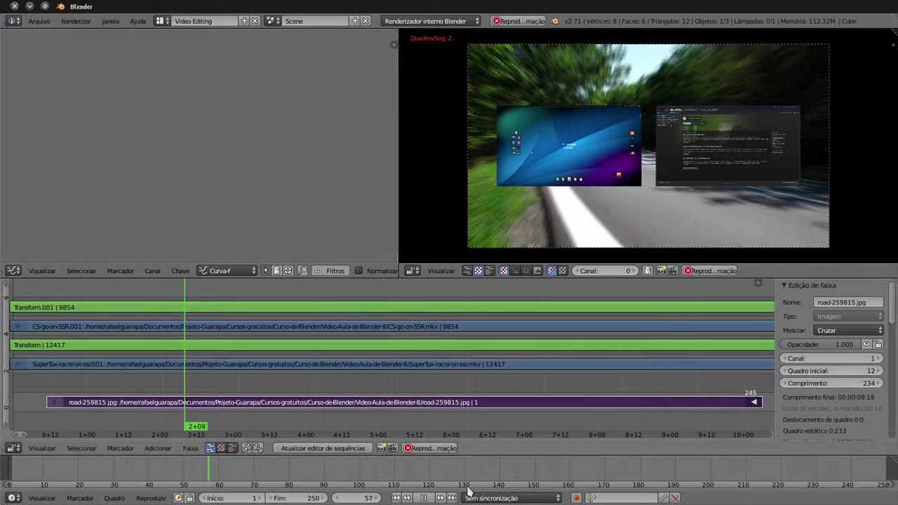
Stop playback and park the playhead at frame 42.
{"action": "left_click", "coordinate": [424, 499]}
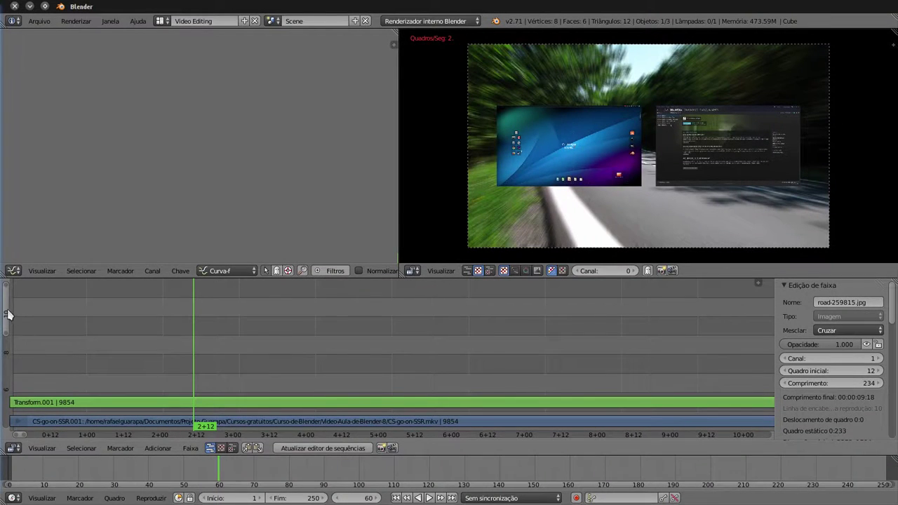
{"action": "key", "text": "ctrl+z"}
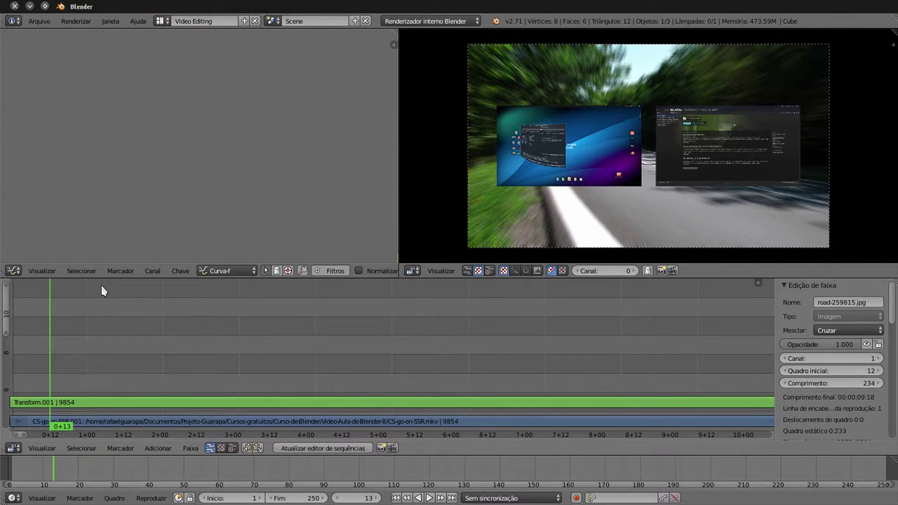
{"action": "mouse_move", "coordinate": [7, 297]}
{"action": "left_mouse_down"}
{"action": "mouse_move", "coordinate": [15, 382]}
{"action": "mouse_move", "coordinate": [40, 376]}
{"action": "left_mouse_up"}
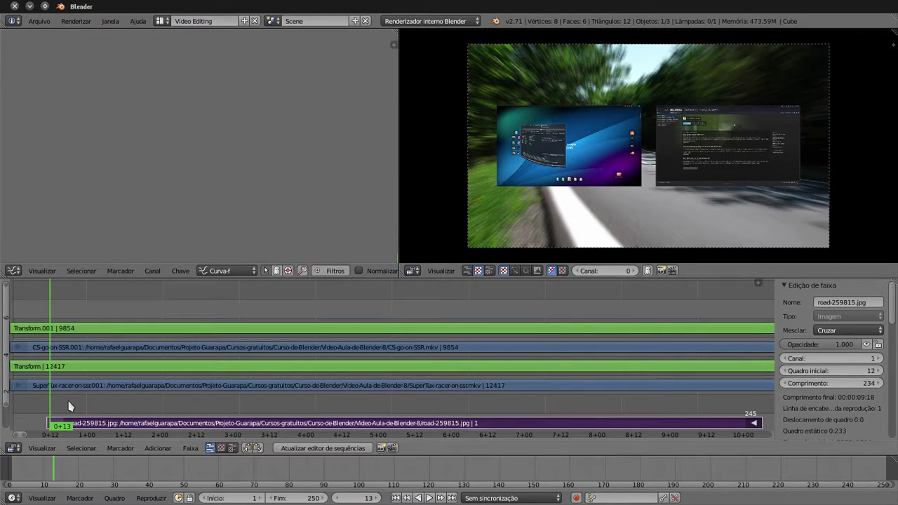
{"action": "left_click_drag", "start_coordinate": [106, 407], "coordinate": [140, 409]}
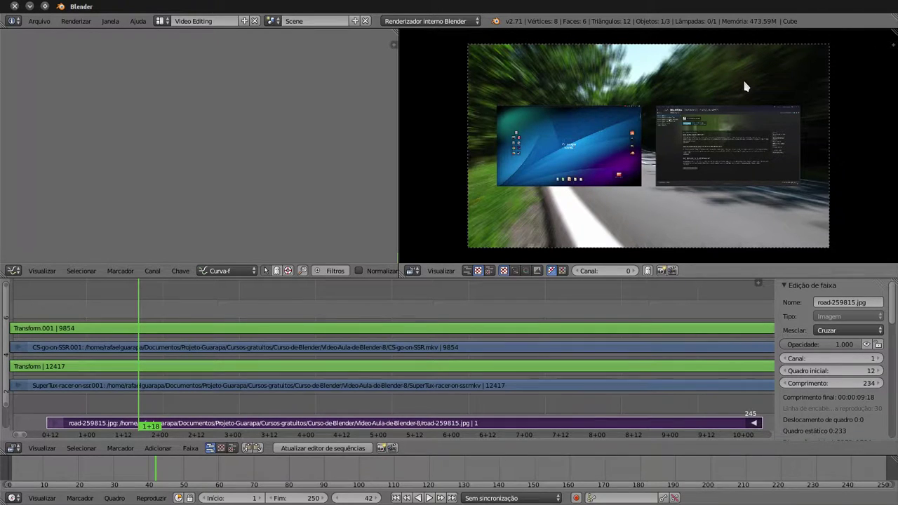
Sketch a few annotation marks on the preview's right side, then clear them all.
{"action": "mouse_move", "coordinate": [723, 98]}
{"action": "left_mouse_down"}
{"action": "mouse_move", "coordinate": [743, 79]}
{"action": "mouse_move", "coordinate": [744, 127]}
{"action": "left_mouse_up"}
{"action": "left_click_drag", "start_coordinate": [748, 56], "coordinate": [732, 93]}
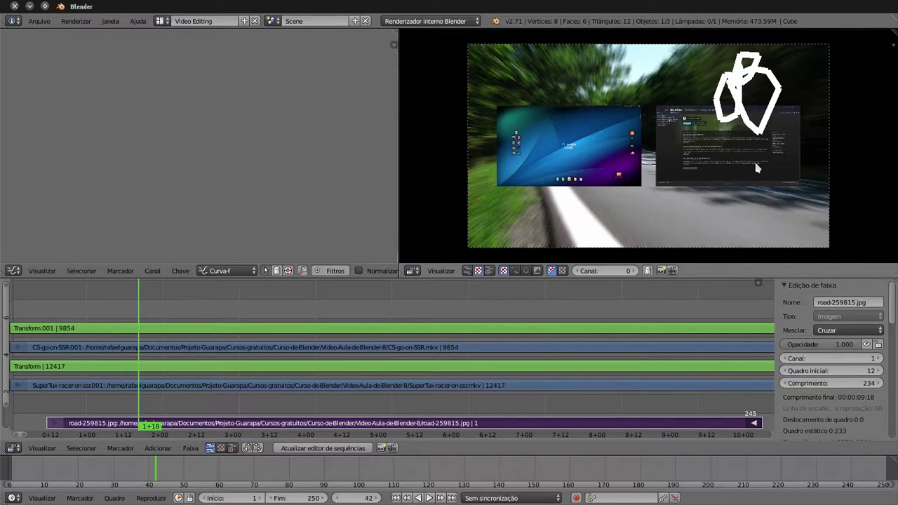
{"action": "left_click_drag", "start_coordinate": [759, 165], "coordinate": [738, 181]}
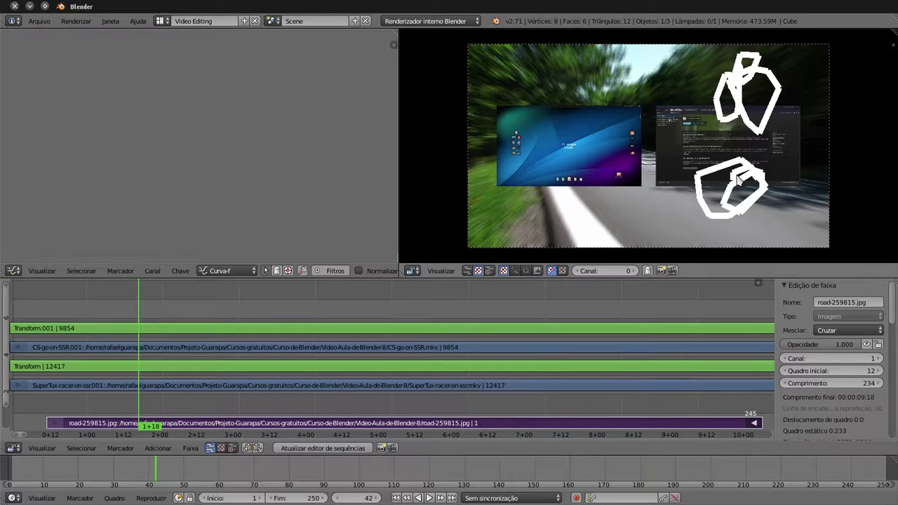
{"action": "key", "text": "shift+F9"}
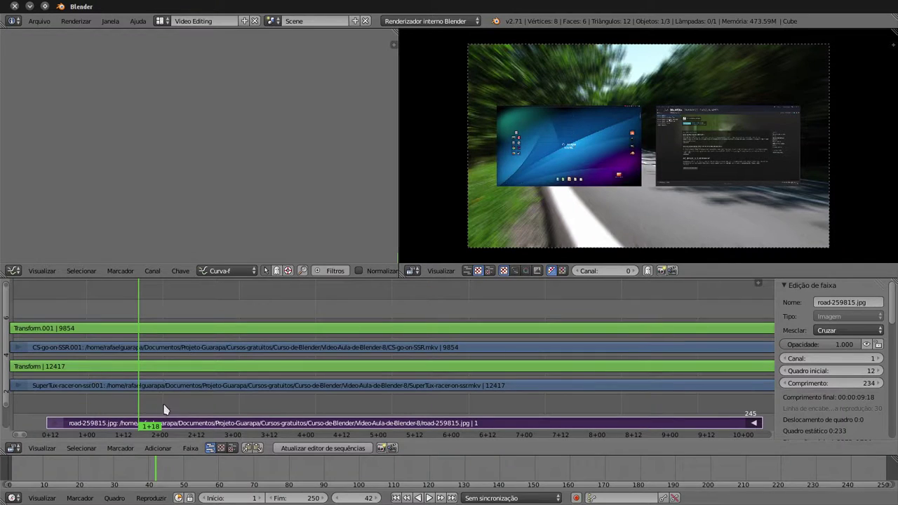
Select the SuperTux clip's Transform strip and set its Position X to 22.
{"action": "left_click", "coordinate": [151, 372]}
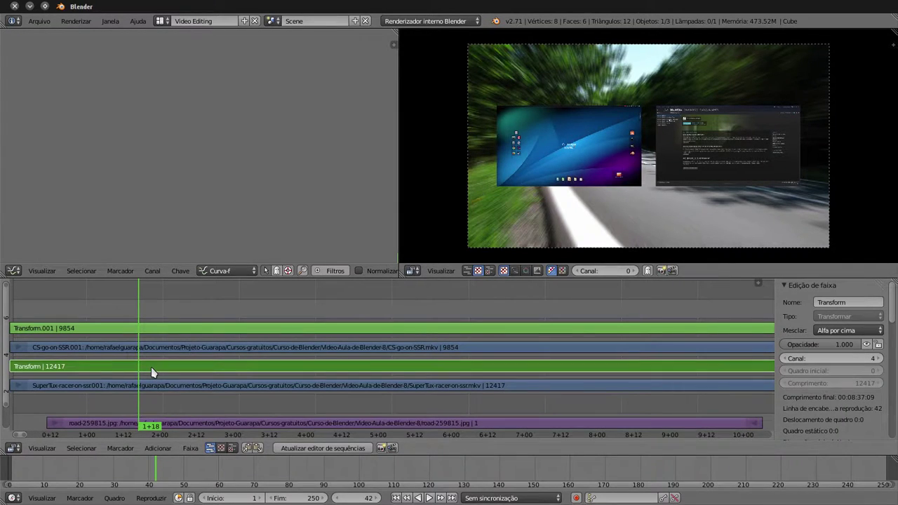
{"action": "left_click_drag", "start_coordinate": [892, 311], "coordinate": [892, 367]}
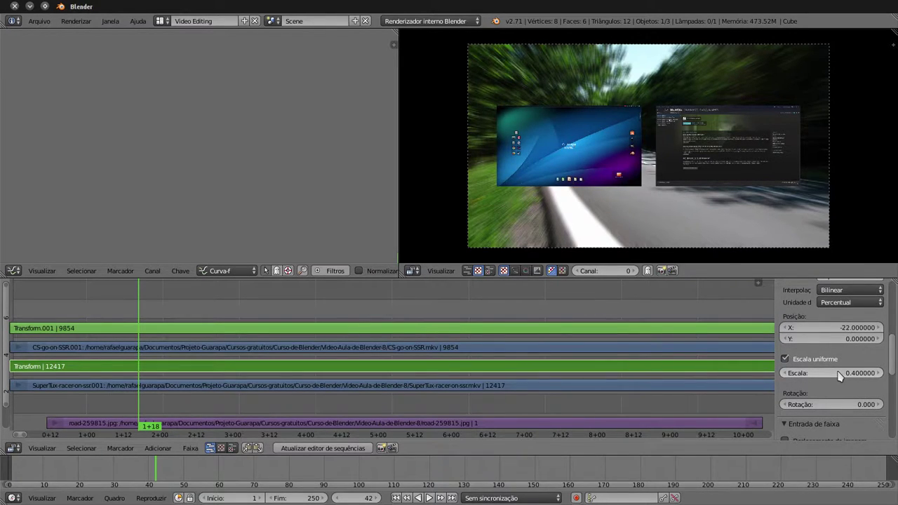
{"action": "left_click", "coordinate": [820, 328]}
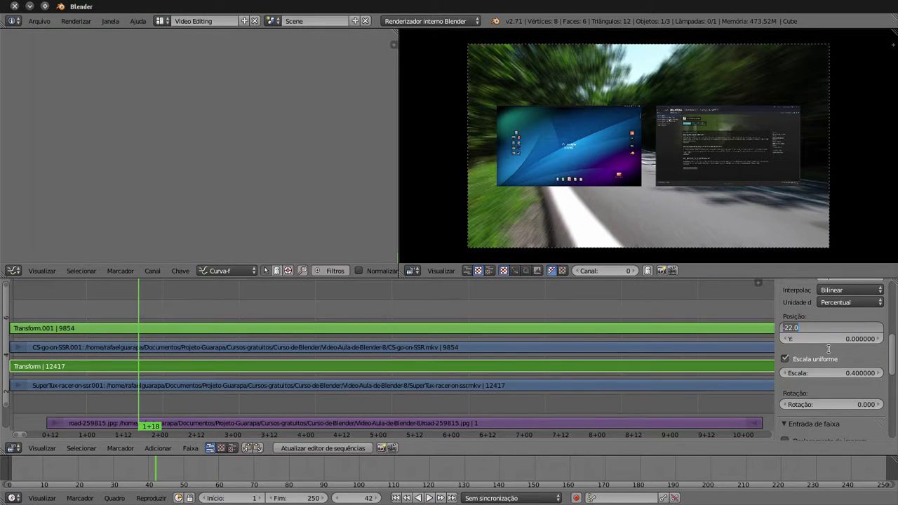
{"action": "type", "text": "22"}
{"action": "key", "text": "Return"}
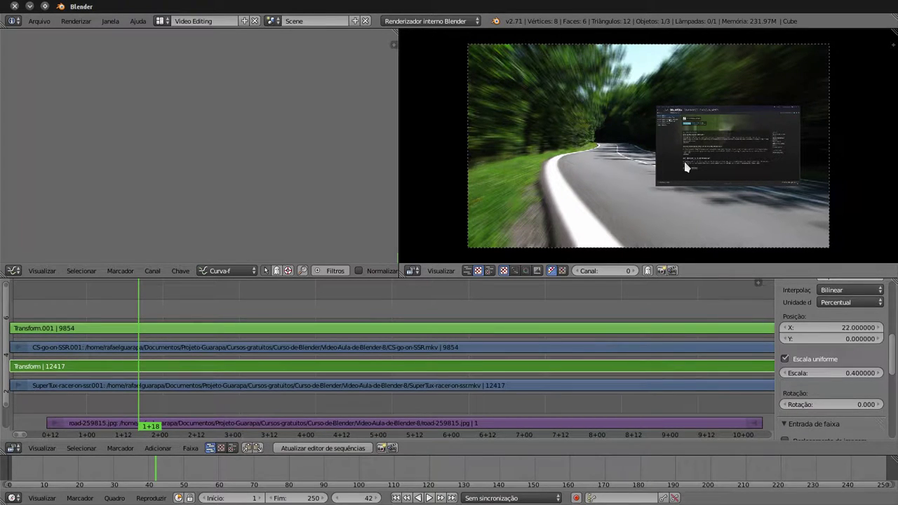
Try several Position Y values on that strip, settling on 25.
{"action": "left_click", "coordinate": [832, 337]}
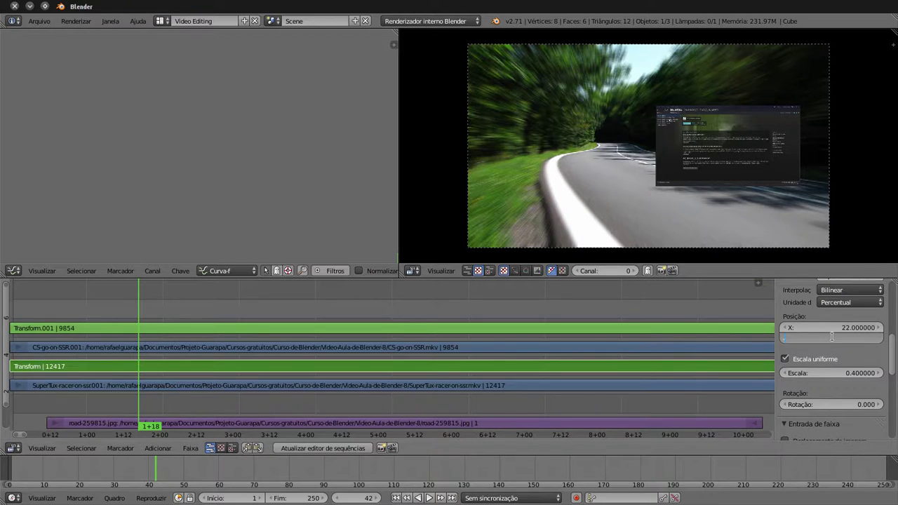
{"action": "type", "text": "-0"}
{"action": "key", "text": "Return"}
{"action": "left_click", "coordinate": [833, 338]}
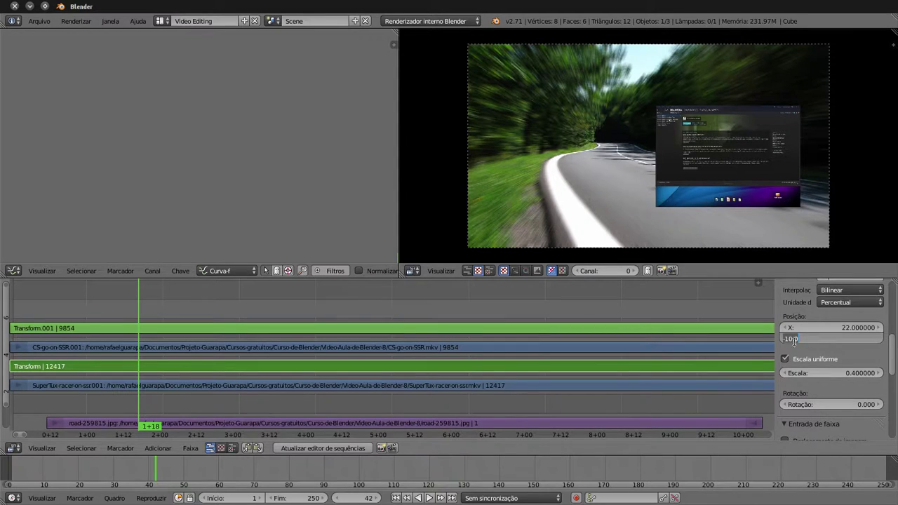
{"action": "key", "text": "BackSpace"}
{"action": "key", "text": "Return"}
{"action": "left_click", "coordinate": [822, 339]}
{"action": "key", "text": "BackSpace"}
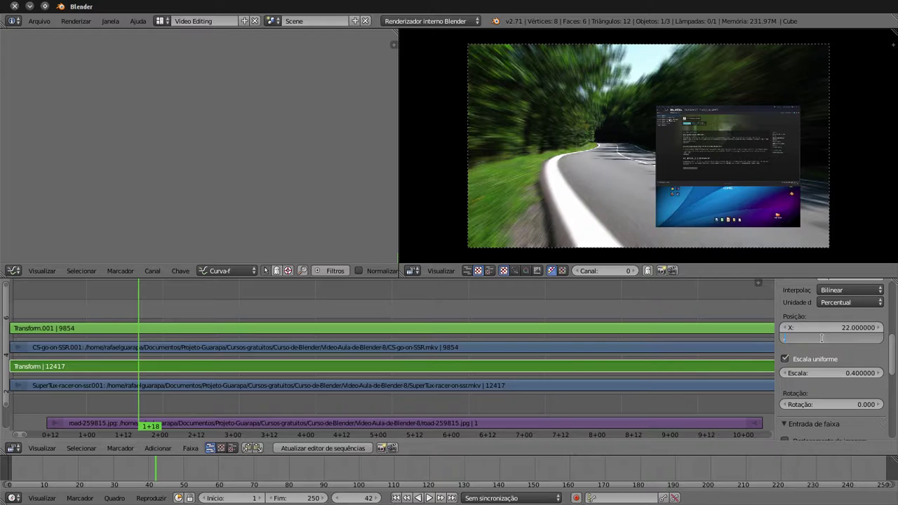
{"action": "type", "text": "-25"}
{"action": "key", "text": "Return"}
{"action": "left_click", "coordinate": [822, 339]}
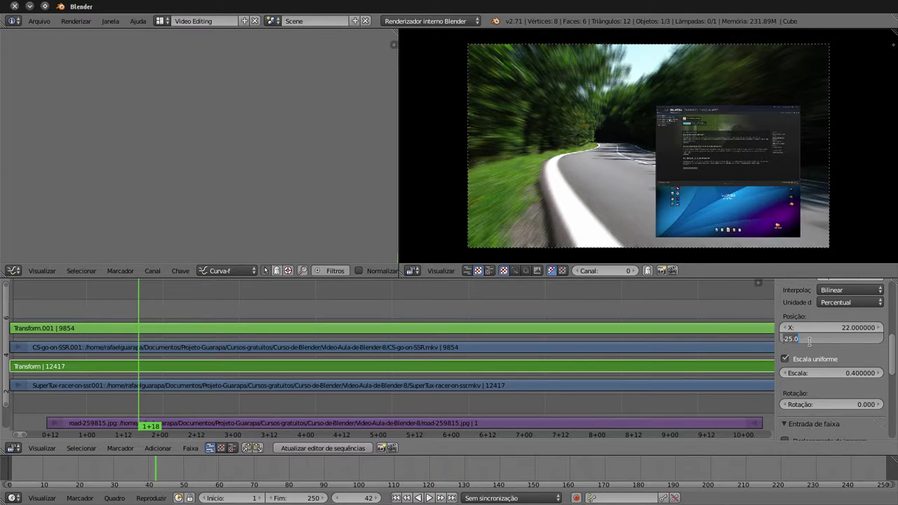
{"action": "key", "text": "Home"}
{"action": "key", "text": "Delete"}
{"action": "key", "text": "Return"}
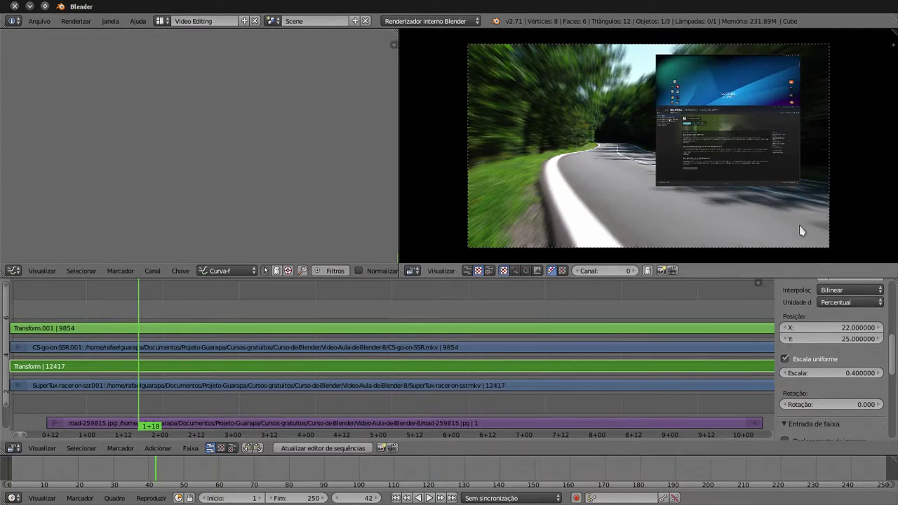
Set the Transform strip's Position Y to -25, moving the clip down.
{"action": "left_click", "coordinate": [811, 340]}
{"action": "type", "text": "20"}
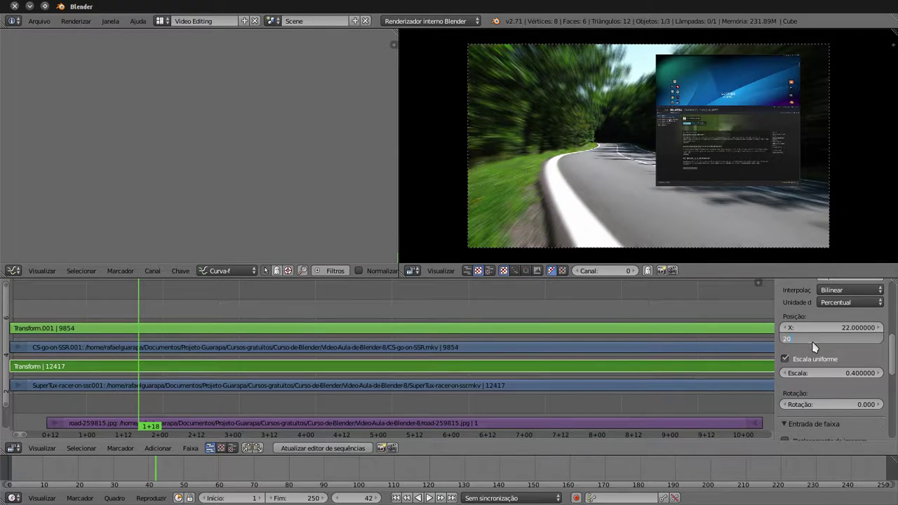
{"action": "key", "text": "Return"}
{"action": "left_click", "coordinate": [811, 341]}
{"action": "key", "text": "BackSpace"}
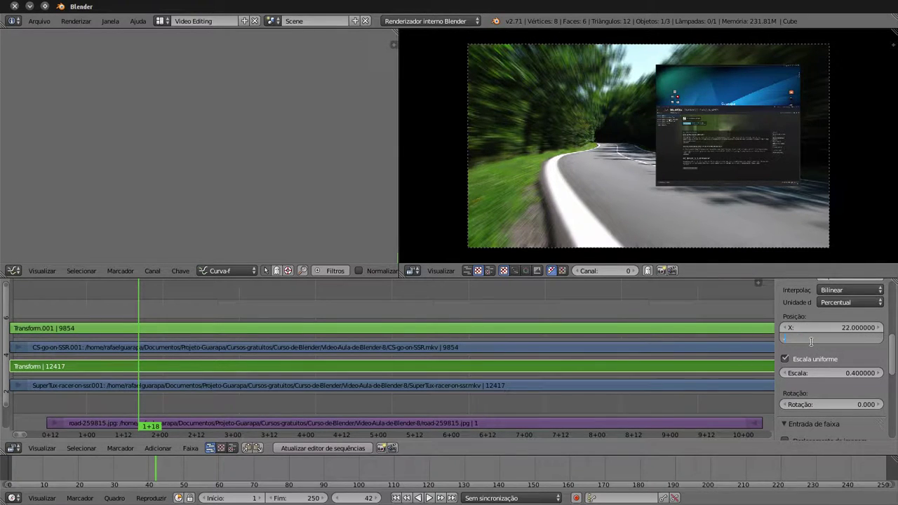
{"action": "type", "text": "-25"}
{"action": "key", "text": "Return"}
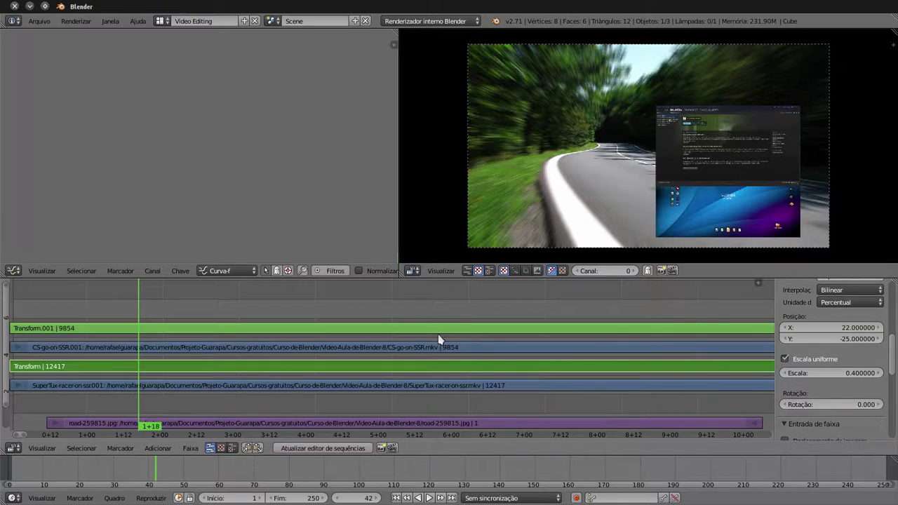
Select the CS-go-on-SSR clip's Transform.001 strip and raise its Position Y to 23.
{"action": "left_click", "coordinate": [443, 329]}
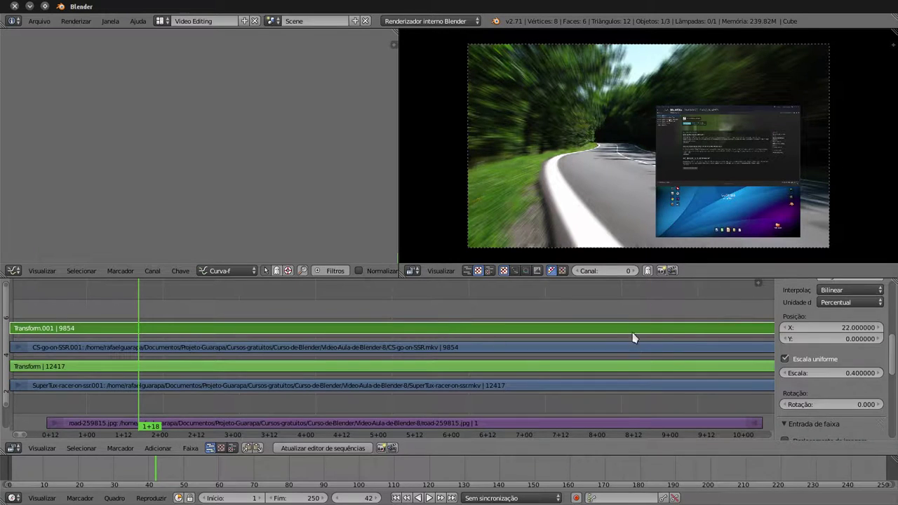
{"action": "left_click", "coordinate": [833, 340]}
{"action": "type", "text": "10"}
{"action": "key", "text": "Return"}
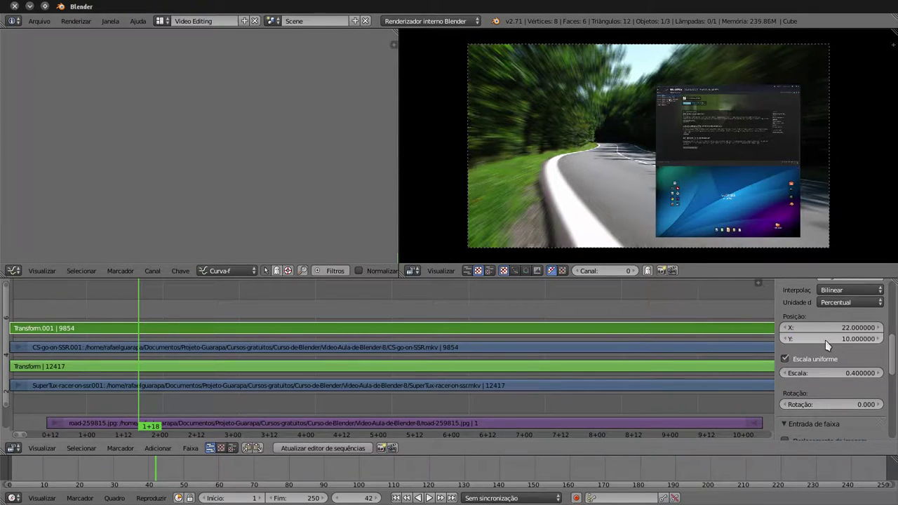
{"action": "left_click", "coordinate": [824, 340]}
{"action": "type", "text": "20"}
{"action": "key", "text": "Return"}
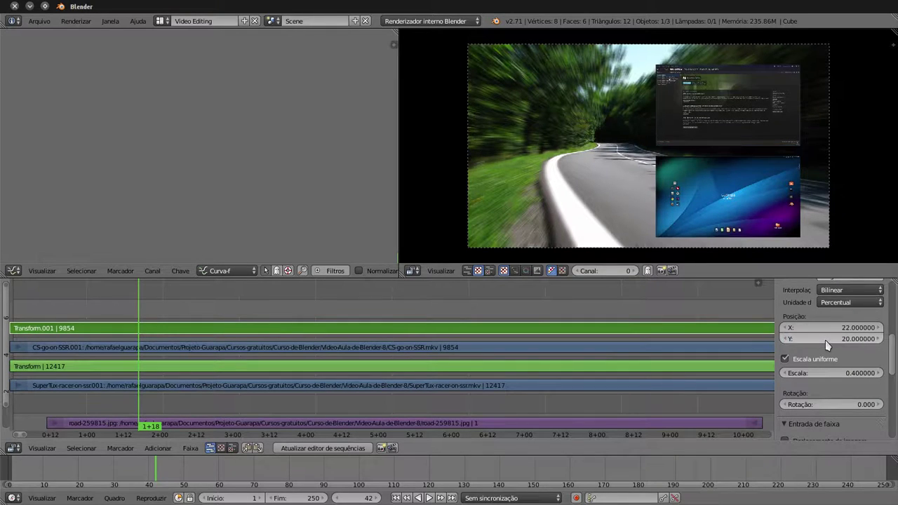
{"action": "left_click", "coordinate": [824, 340]}
{"action": "type", "text": "22"}
{"action": "key", "text": "Return"}
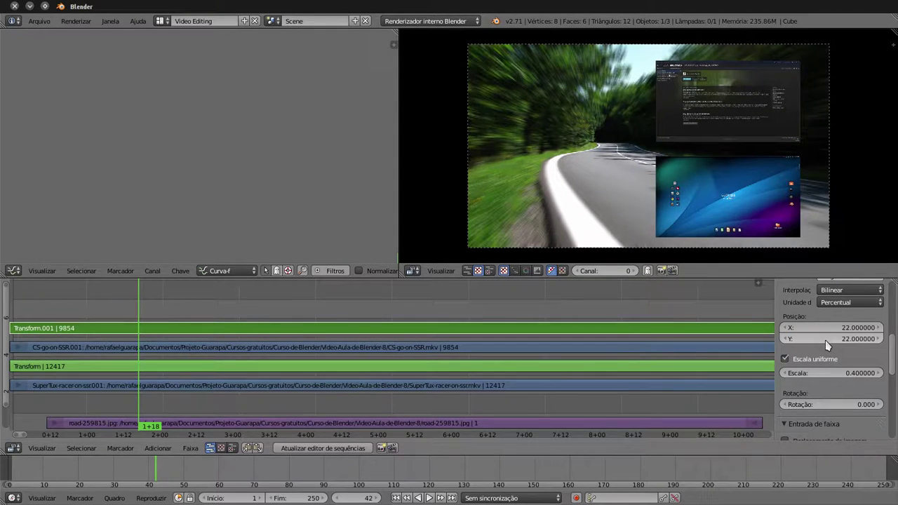
{"action": "left_click", "coordinate": [825, 341]}
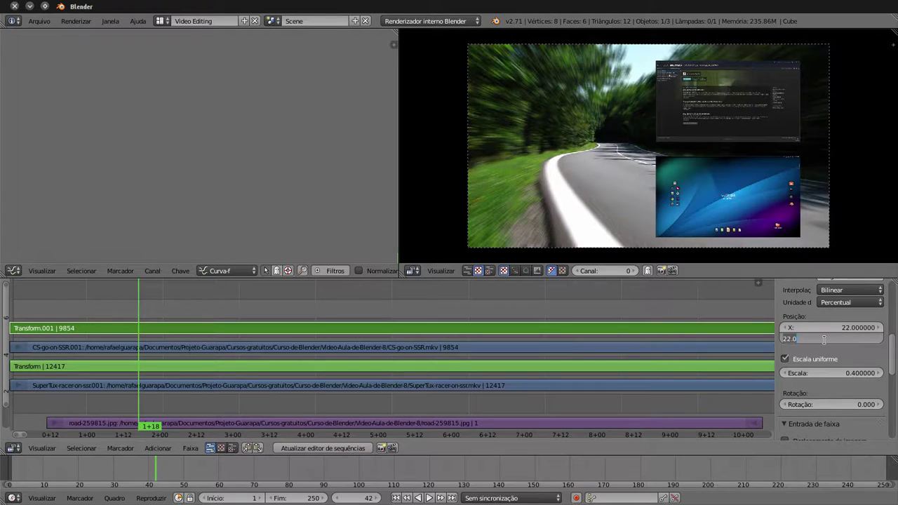
{"action": "type", "text": "23"}
{"action": "key", "text": "Return"}
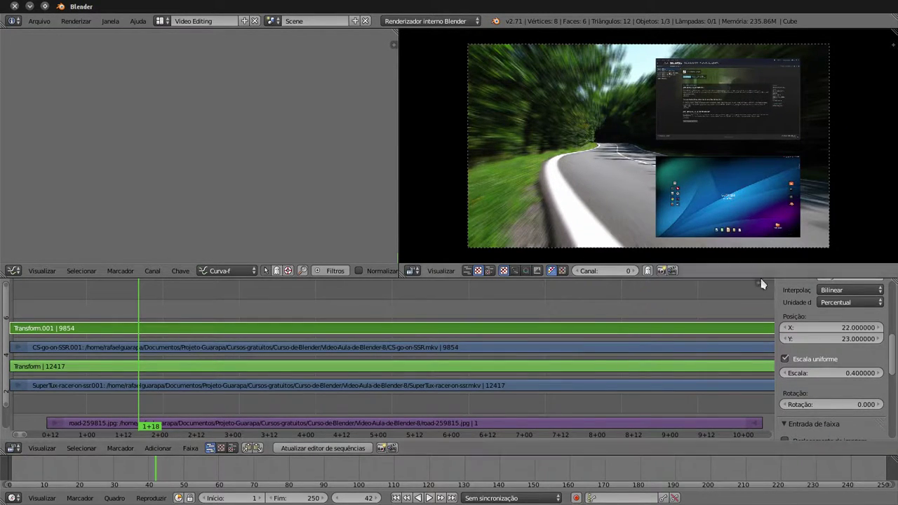
Reselect the SuperTux Transform strip and set its Position Y to -24.
{"action": "right_click", "coordinate": [598, 374]}
{"action": "left_click", "coordinate": [836, 338]}
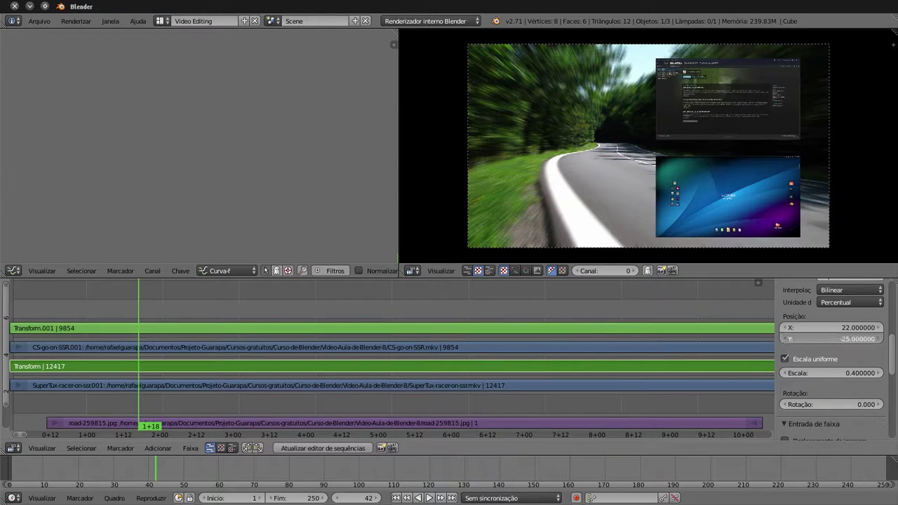
{"action": "key", "text": "BackSpace"}
{"action": "key", "text": "Return"}
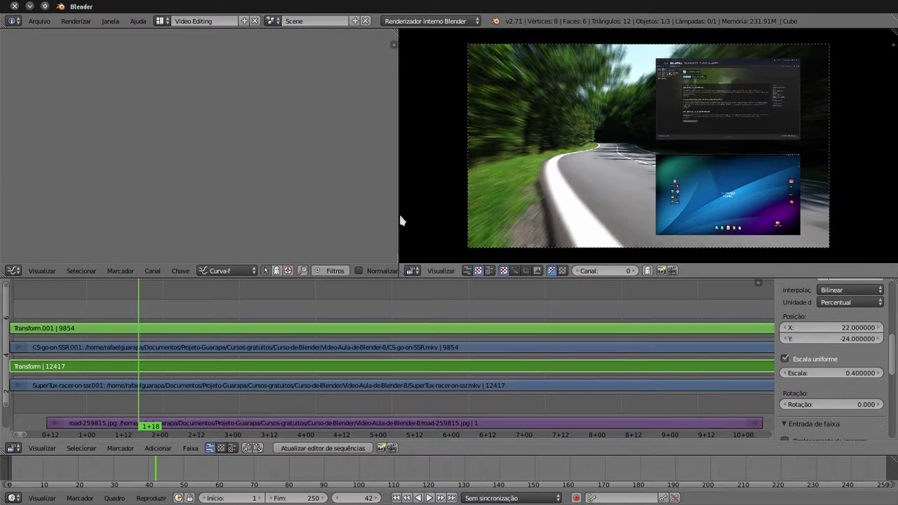
{"action": "mouse_move", "coordinate": [1, 161]}
{"action": "left_click", "coordinate": [15, 100]}
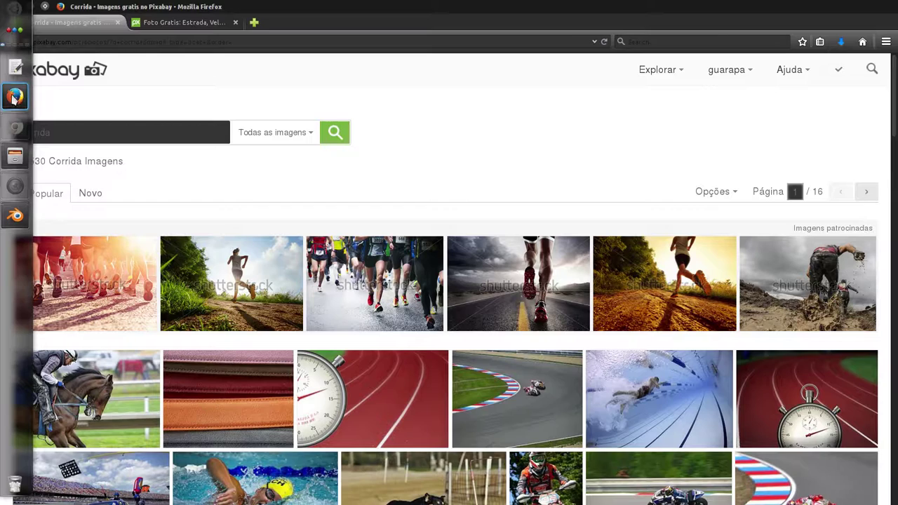
{"action": "left_click", "coordinate": [15, 126]}
{"action": "left_click", "coordinate": [16, 156]}
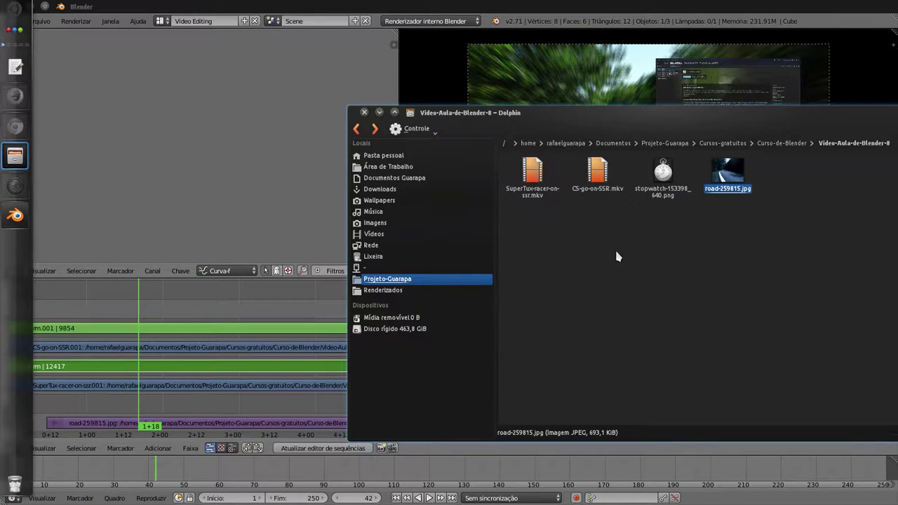
{"action": "left_click_drag", "start_coordinate": [653, 202], "coordinate": [657, 199]}
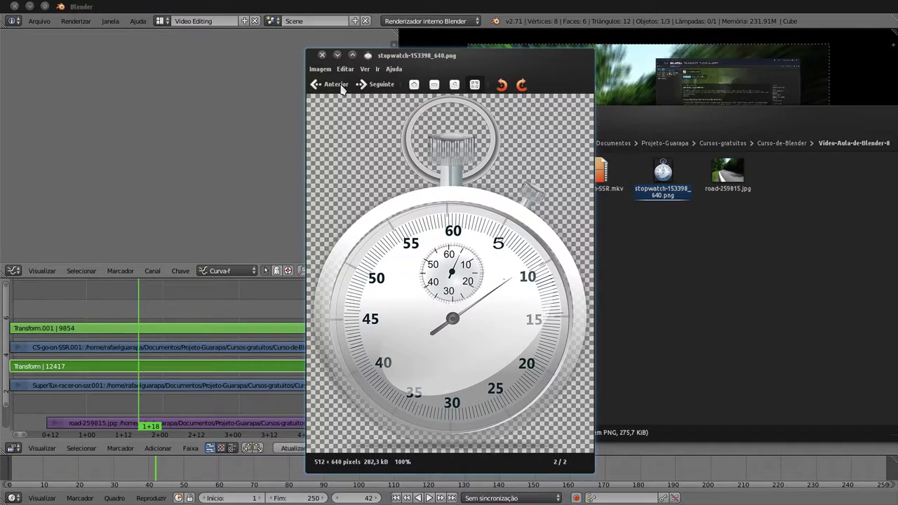
{"action": "left_click", "coordinate": [322, 54]}
{"action": "mouse_move", "coordinate": [2, 120]}
{"action": "left_click", "coordinate": [8, 99]}
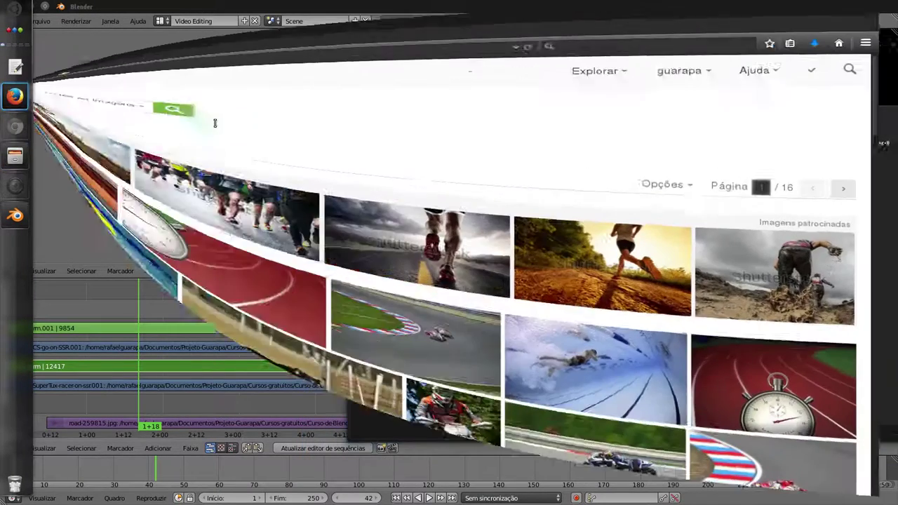
Filter Pixabay to vector images and search for 'speed'.
{"action": "mouse_move", "coordinate": [274, 136]}
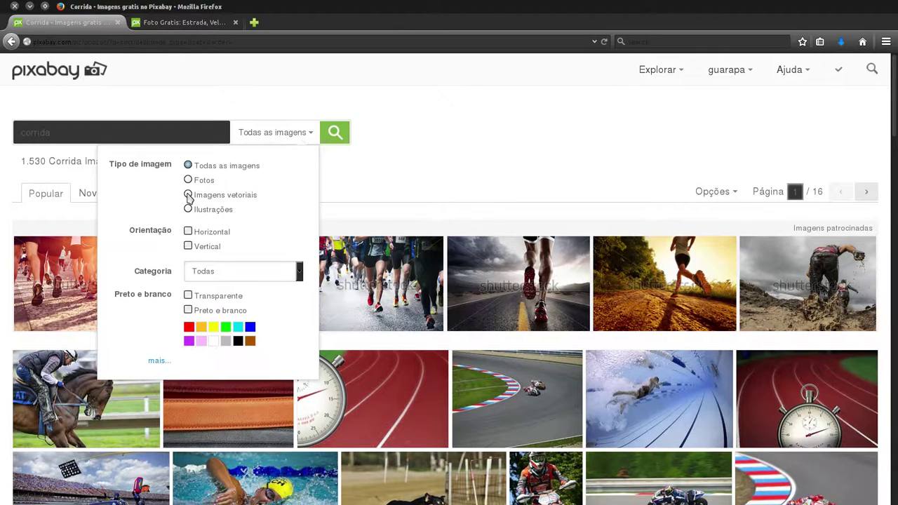
{"action": "left_click", "coordinate": [188, 195]}
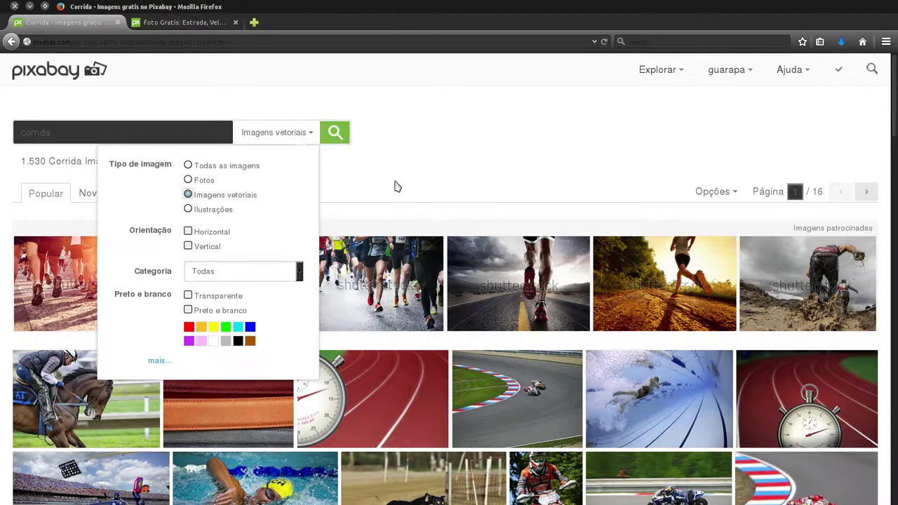
{"action": "left_click", "coordinate": [152, 134]}
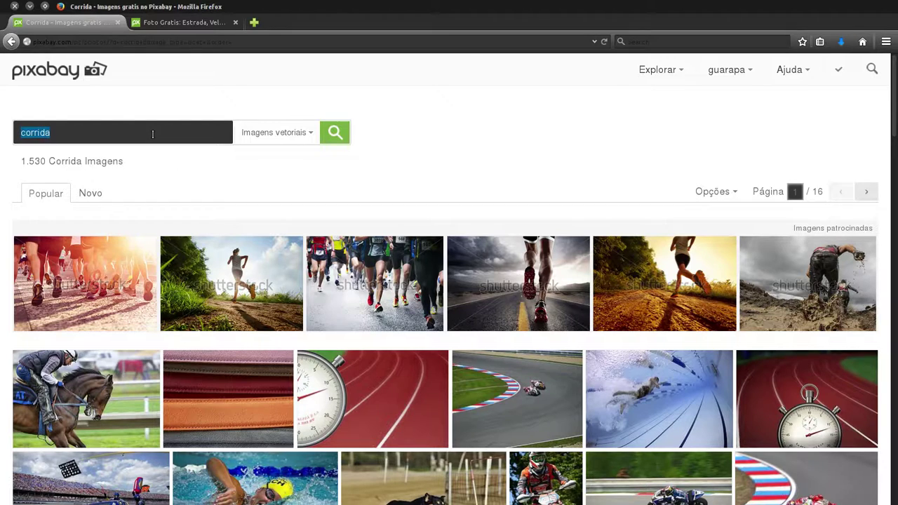
{"action": "type", "text": "speed"}
{"action": "key", "text": "Return"}
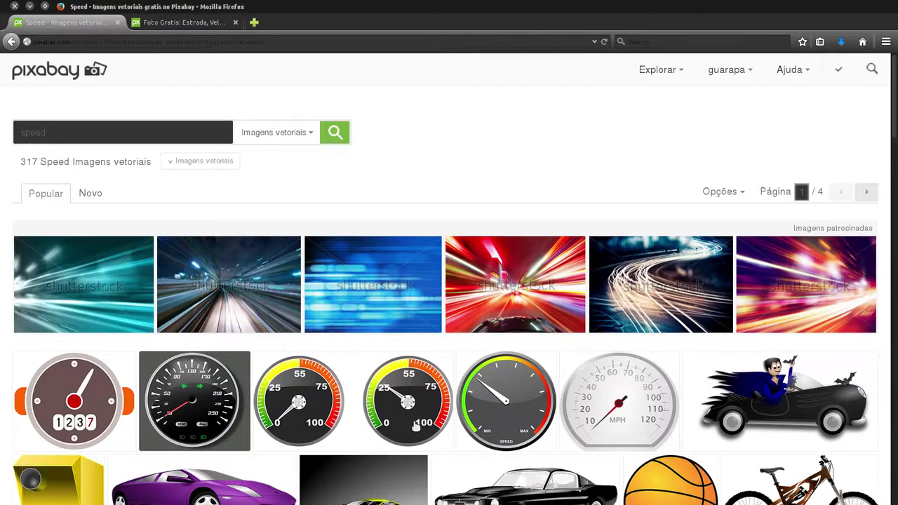
Scroll through the speed vector results, then minimize Firefox to return to Blender.
{"action": "scroll", "coordinate": [476, 408], "scroll_direction": "down", "scroll_amount": 3}
{"action": "scroll", "coordinate": [342, 390], "scroll_direction": "down", "scroll_amount": 4}
{"action": "mouse_move", "coordinate": [342, 390]}
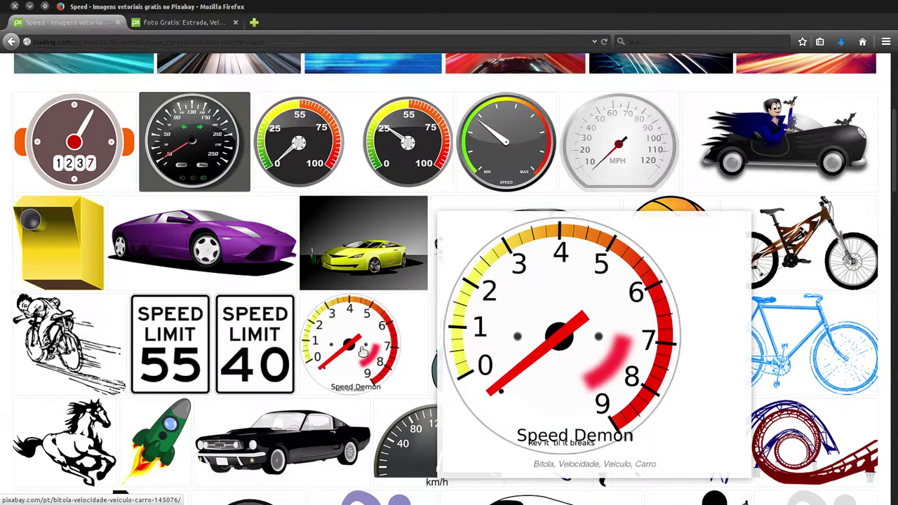
{"action": "scroll", "coordinate": [386, 394], "scroll_direction": "down", "scroll_amount": 3}
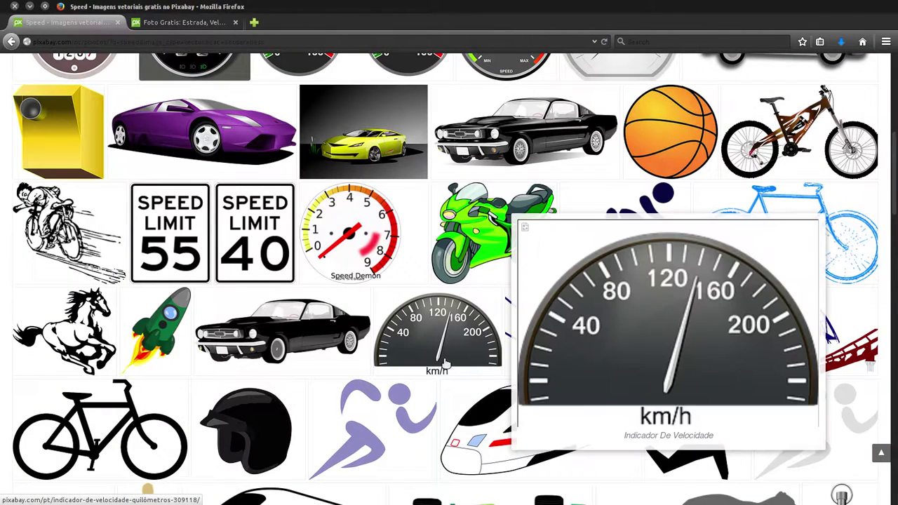
{"action": "mouse_move", "coordinate": [446, 366]}
{"action": "scroll", "coordinate": [442, 372], "scroll_direction": "down", "scroll_amount": 3}
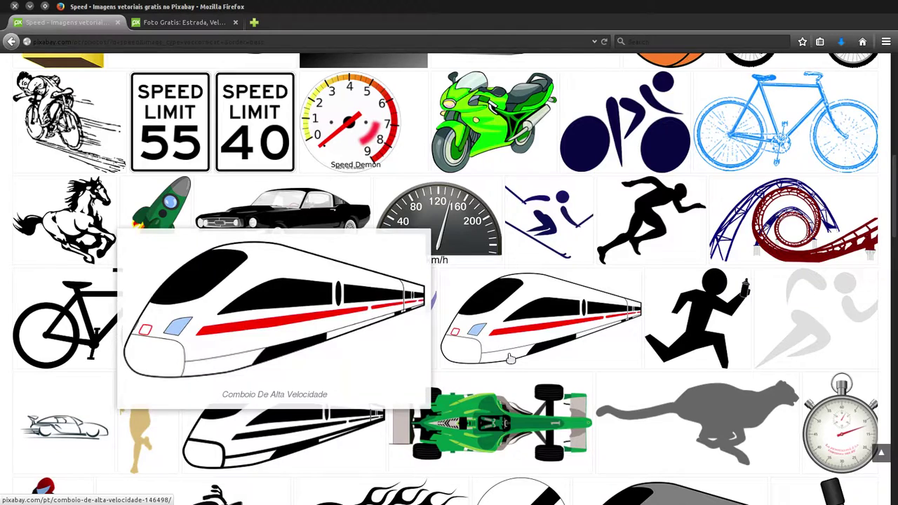
{"action": "scroll", "coordinate": [504, 354], "scroll_direction": "down", "scroll_amount": 3}
{"action": "mouse_move", "coordinate": [504, 354]}
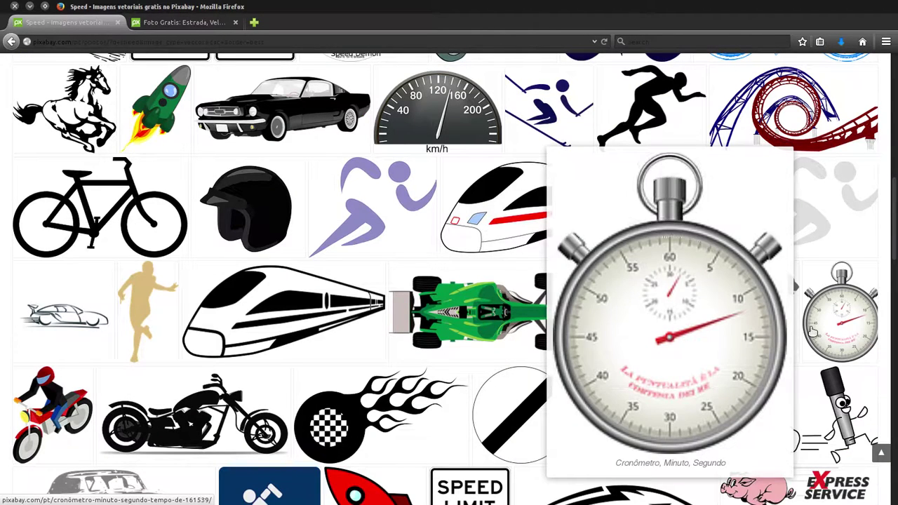
{"action": "scroll", "coordinate": [501, 368], "scroll_direction": "down", "scroll_amount": 5}
{"action": "scroll", "coordinate": [503, 371], "scroll_direction": "down", "scroll_amount": 3}
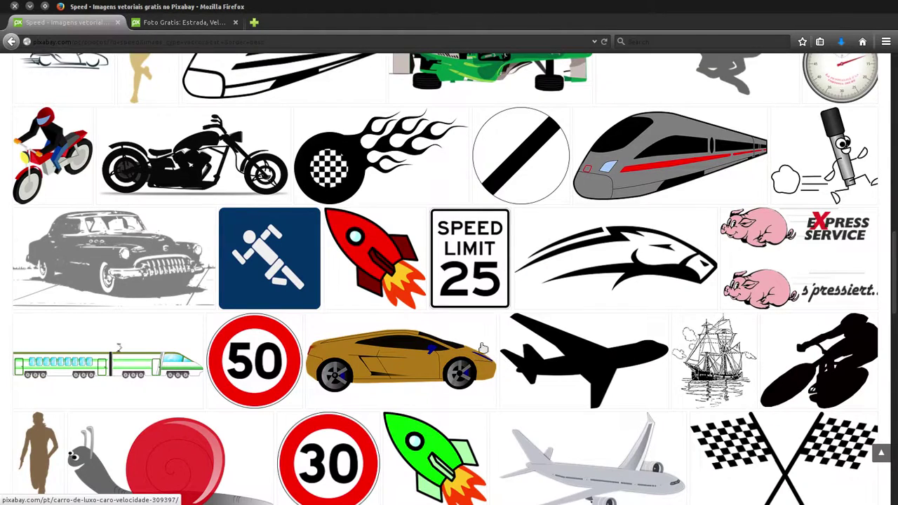
{"action": "scroll", "coordinate": [514, 353], "scroll_direction": "down", "scroll_amount": 3}
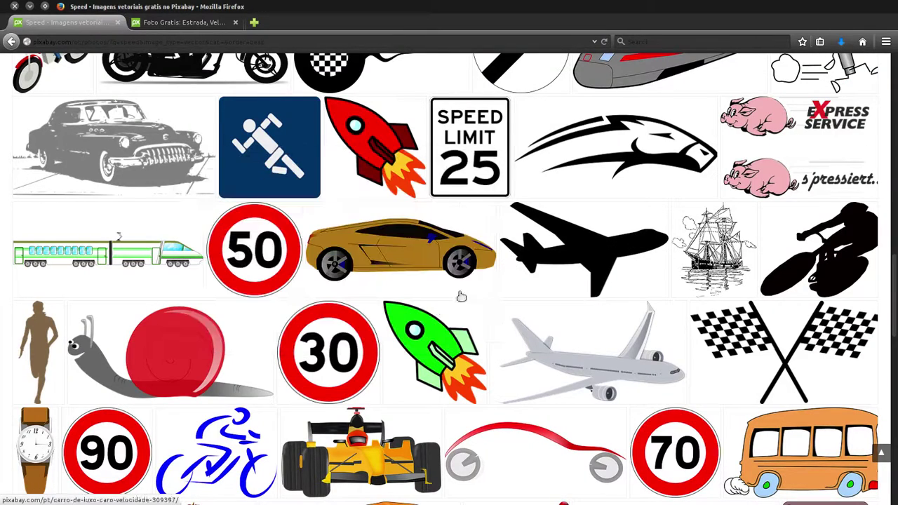
{"action": "left_click", "coordinate": [30, 7]}
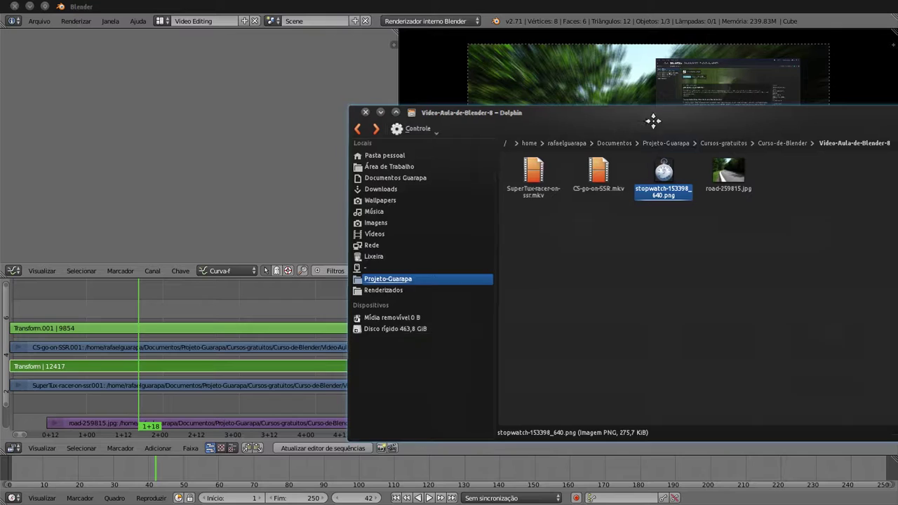
Drag stopwatch-153398_640.png from Dolphin into the Blender sequencer as a new image strip.
{"action": "mouse_move", "coordinate": [652, 116]}
{"action": "left_mouse_down"}
{"action": "mouse_move", "coordinate": [671, 211]}
{"action": "mouse_move", "coordinate": [195, 391]}
{"action": "left_mouse_up"}
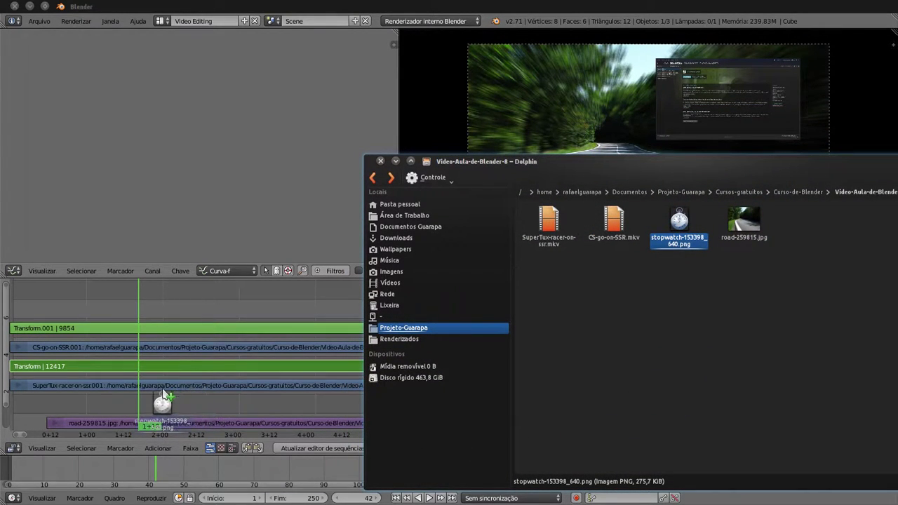
{"action": "mouse_move", "coordinate": [196, 392]}
{"action": "left_mouse_down"}
{"action": "mouse_move", "coordinate": [137, 412]}
{"action": "mouse_move", "coordinate": [145, 415]}
{"action": "left_mouse_up"}
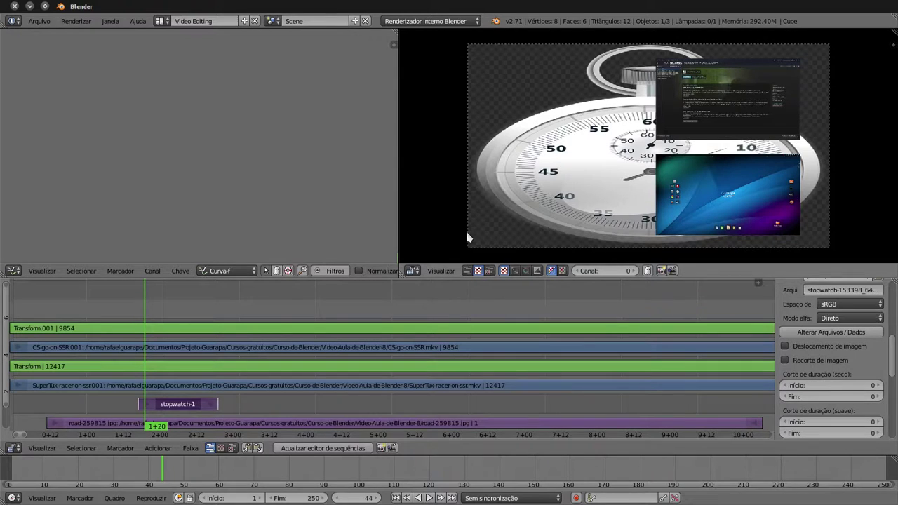
Enable Deslocamento de imagem on the stopwatch-1 strip so it shows at native size.
{"action": "left_click", "coordinate": [266, 420]}
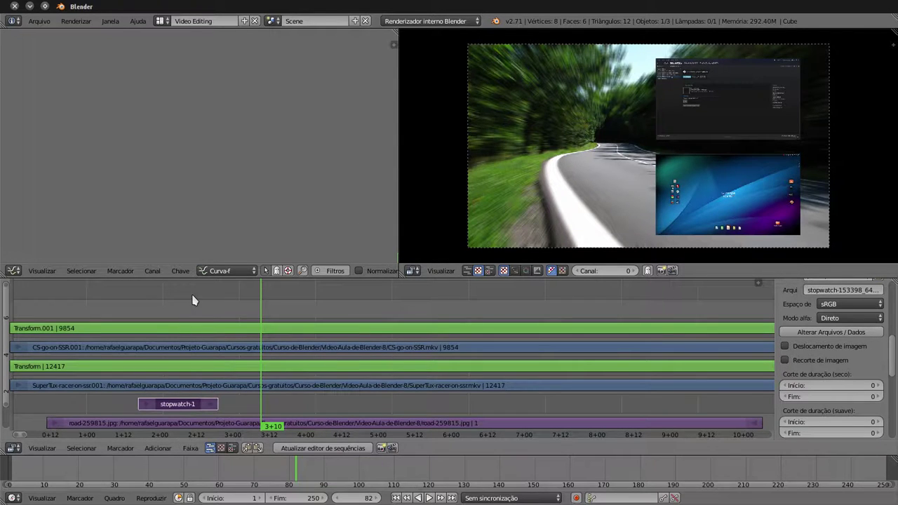
{"action": "left_click", "coordinate": [175, 324]}
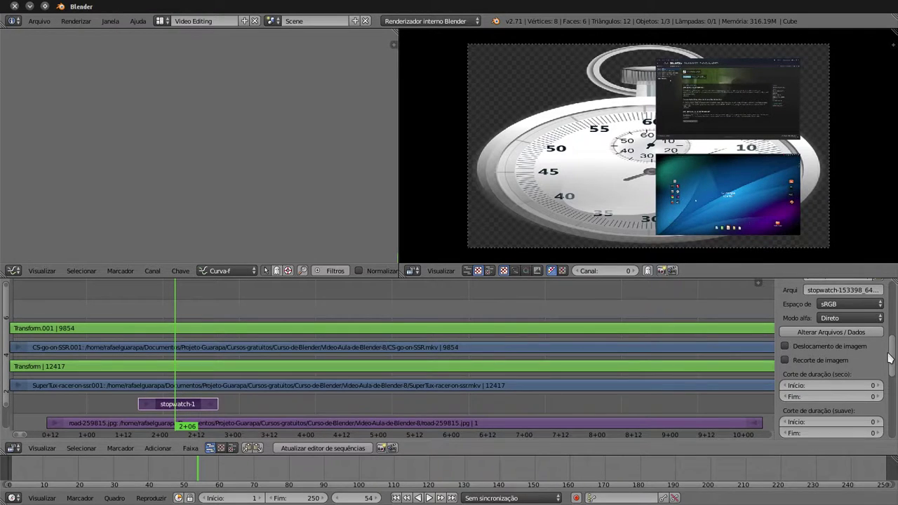
{"action": "left_click_drag", "start_coordinate": [895, 365], "coordinate": [893, 320]}
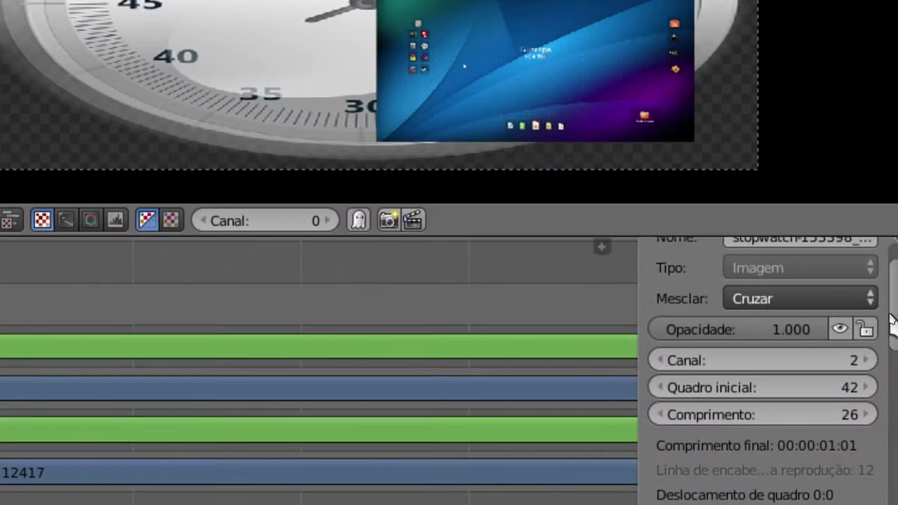
{"action": "left_click_drag", "start_coordinate": [892, 319], "coordinate": [889, 369]}
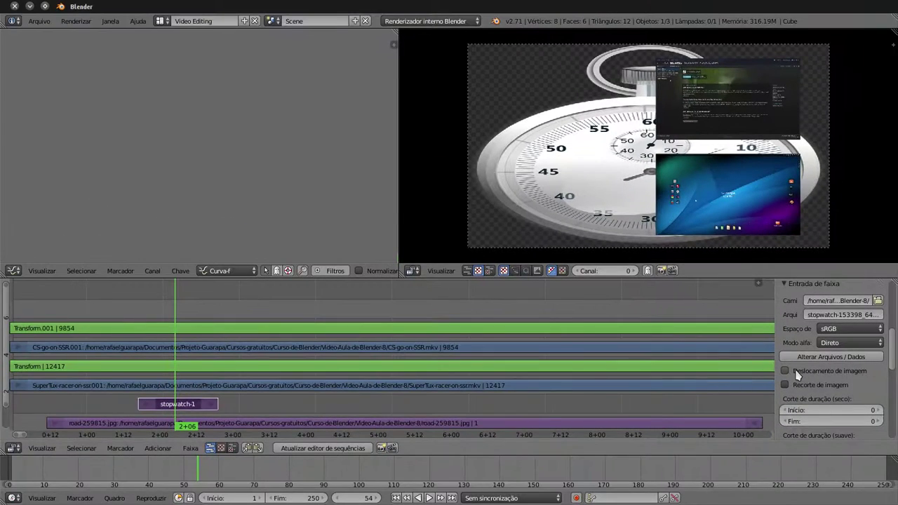
{"action": "left_click", "coordinate": [786, 371]}
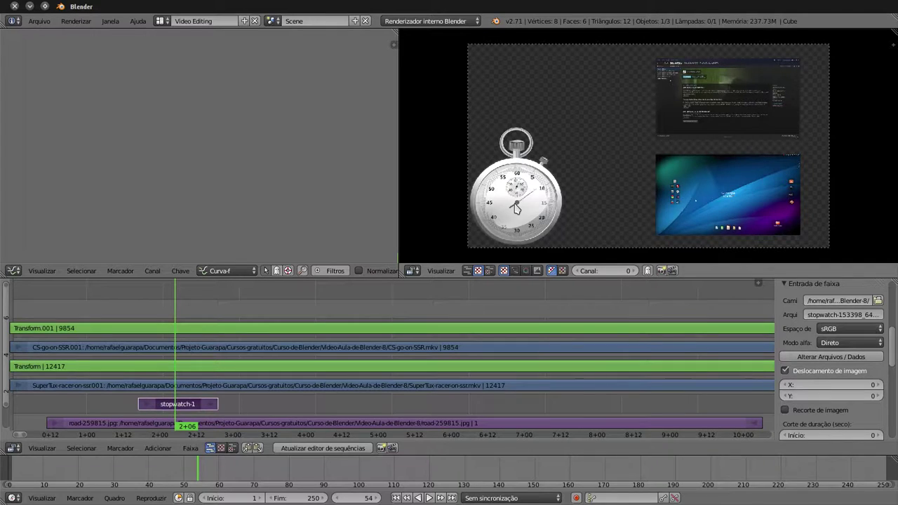
{"action": "left_click_drag", "start_coordinate": [137, 409], "coordinate": [167, 405]}
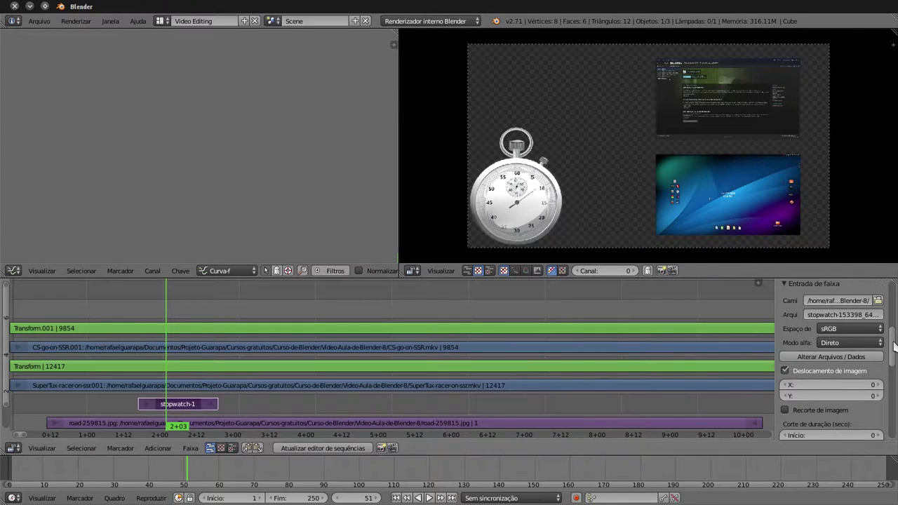
Set the stopwatch-1 strip's Mesclar blend mode to Alfa por cima.
{"action": "left_click_drag", "start_coordinate": [895, 346], "coordinate": [892, 307]}
{"action": "left_click", "coordinate": [829, 320]}
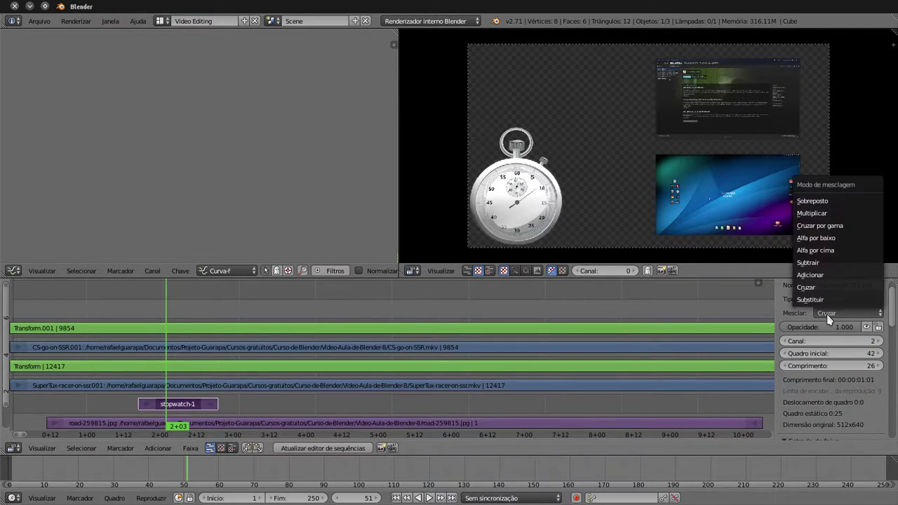
{"action": "left_click", "coordinate": [835, 251]}
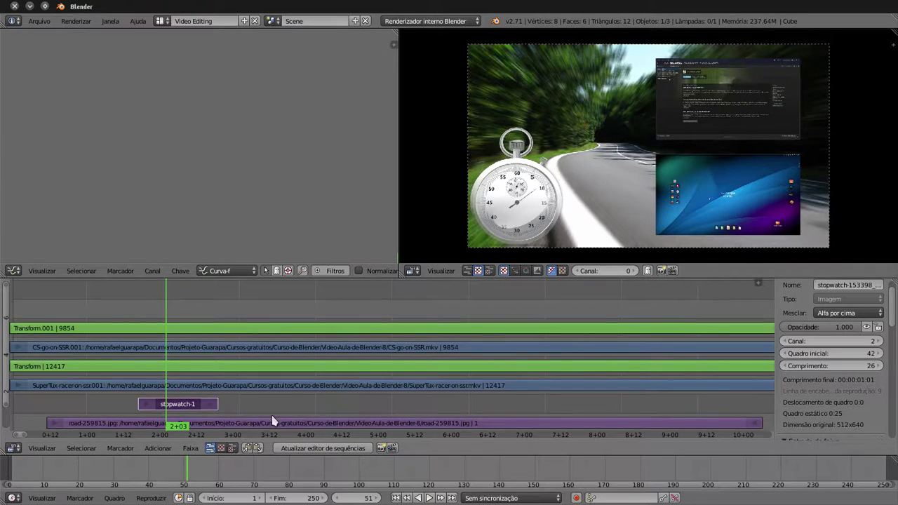
Right-click the road, stopwatch and Transform strips in turn, ending with stopwatch-1 selected.
{"action": "right_click", "coordinate": [268, 429]}
{"action": "right_click", "coordinate": [187, 405]}
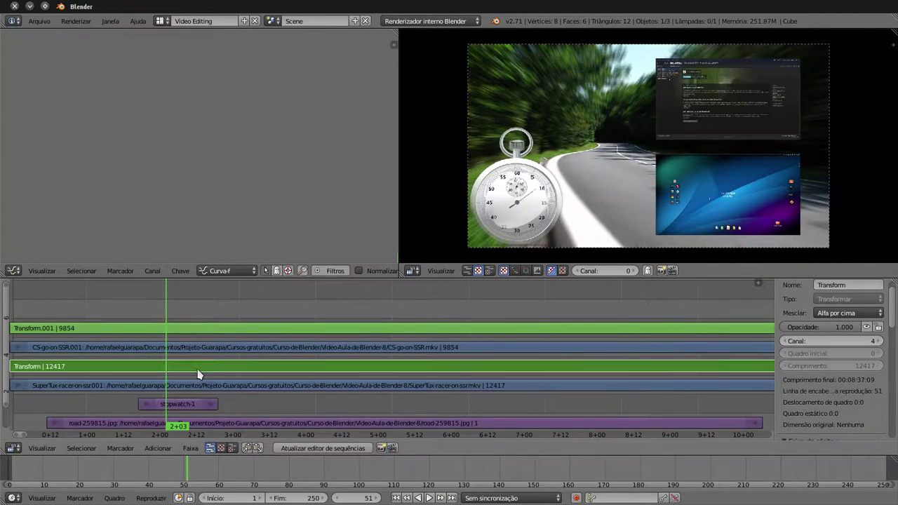
{"action": "right_click", "coordinate": [199, 370]}
{"action": "right_click", "coordinate": [188, 407]}
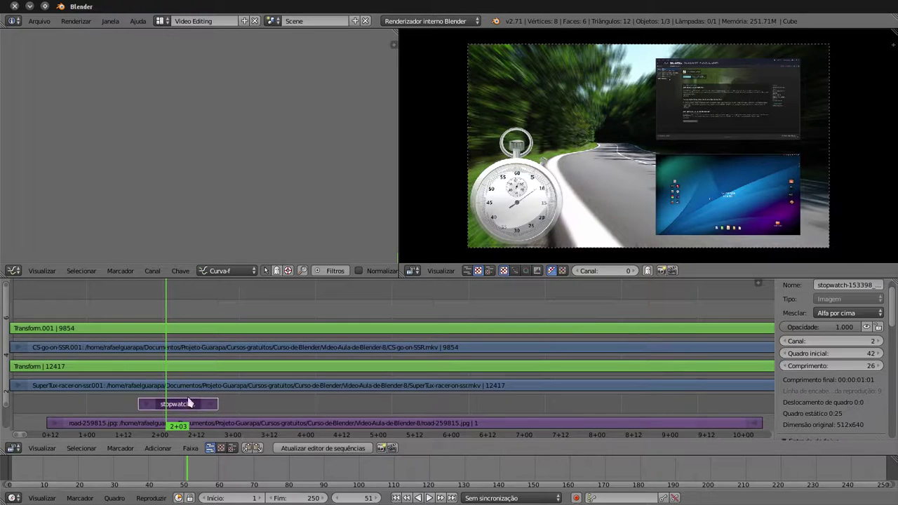
{"action": "left_click", "coordinate": [855, 317]}
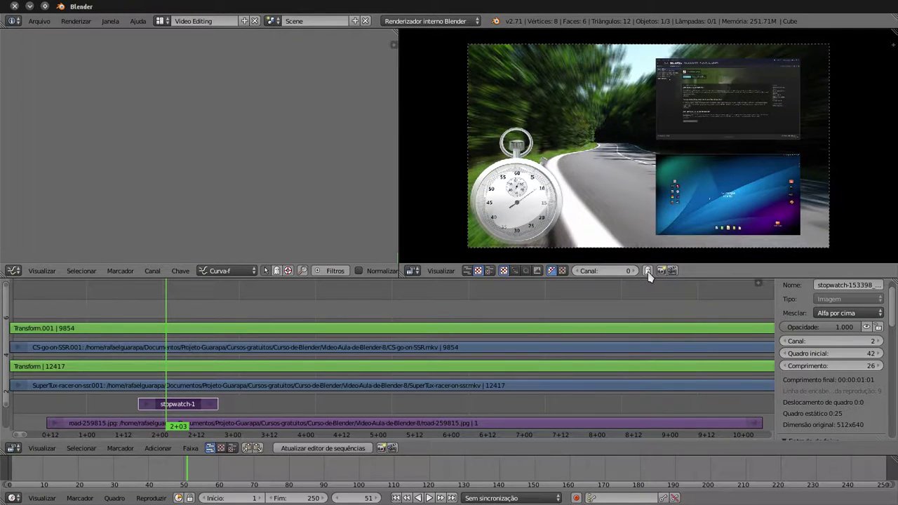
{"action": "left_click_drag", "start_coordinate": [648, 276], "coordinate": [654, 381]}
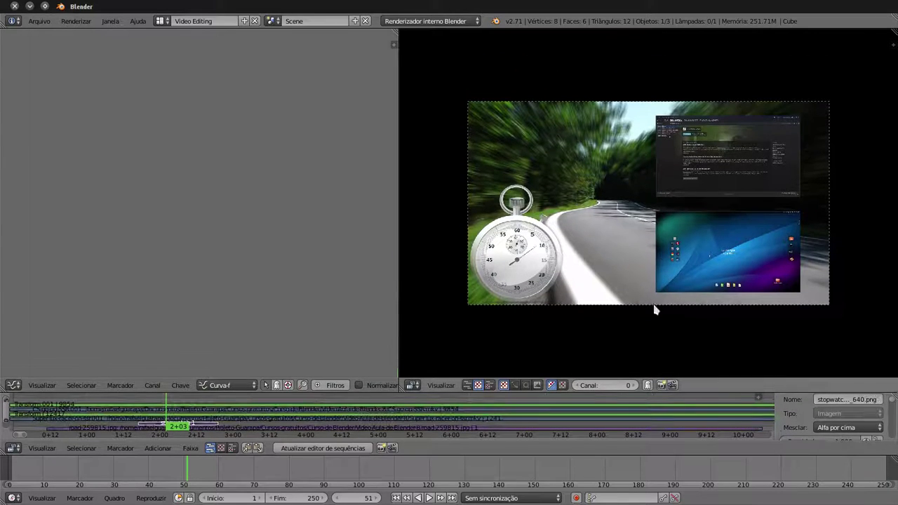
{"action": "scroll", "coordinate": [637, 221], "scroll_direction": "up", "scroll_amount": 1}
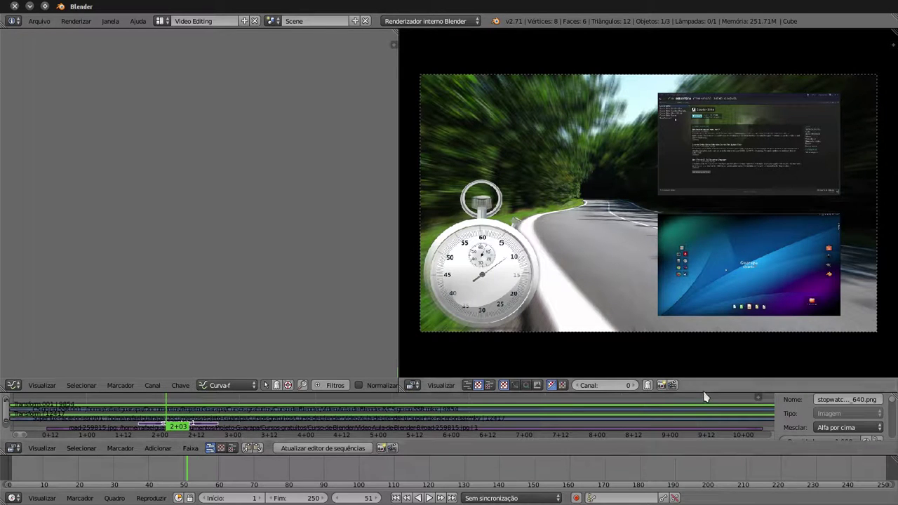
{"action": "left_click_drag", "start_coordinate": [704, 391], "coordinate": [709, 291]}
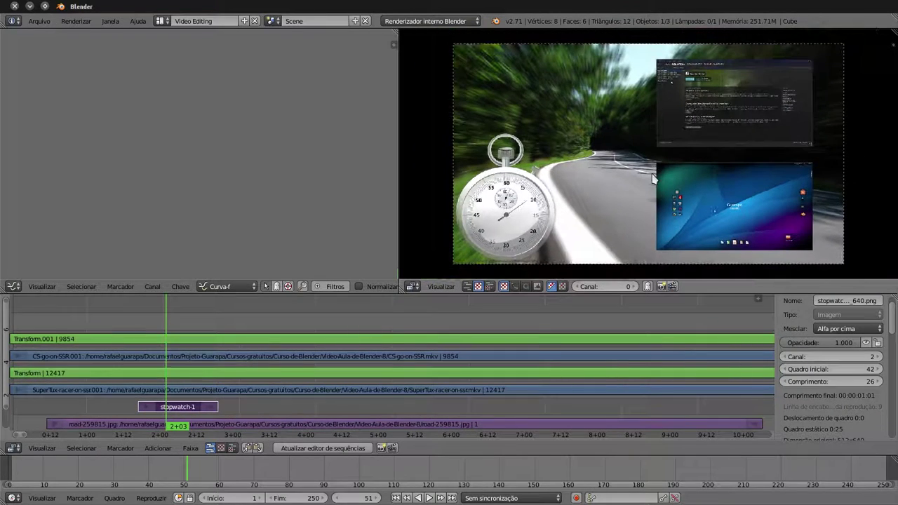
{"action": "right_click", "coordinate": [470, 373]}
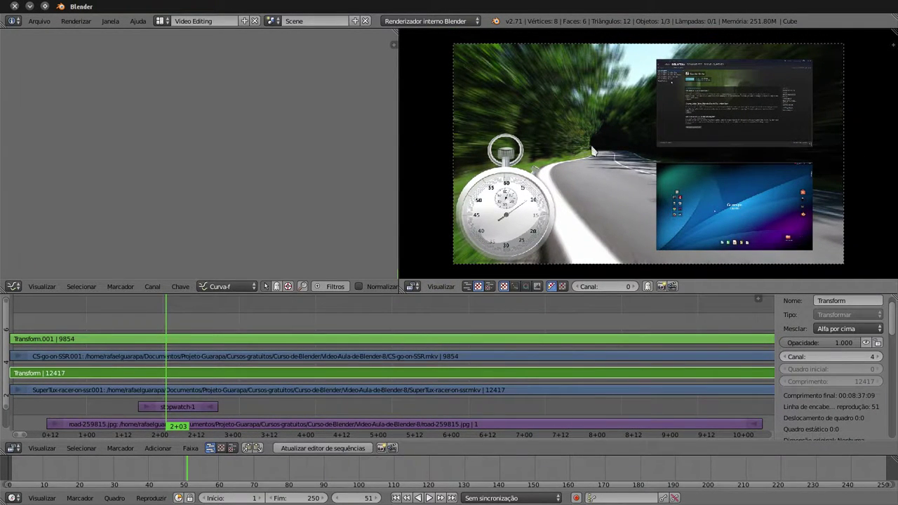
{"action": "right_click", "coordinate": [188, 341]}
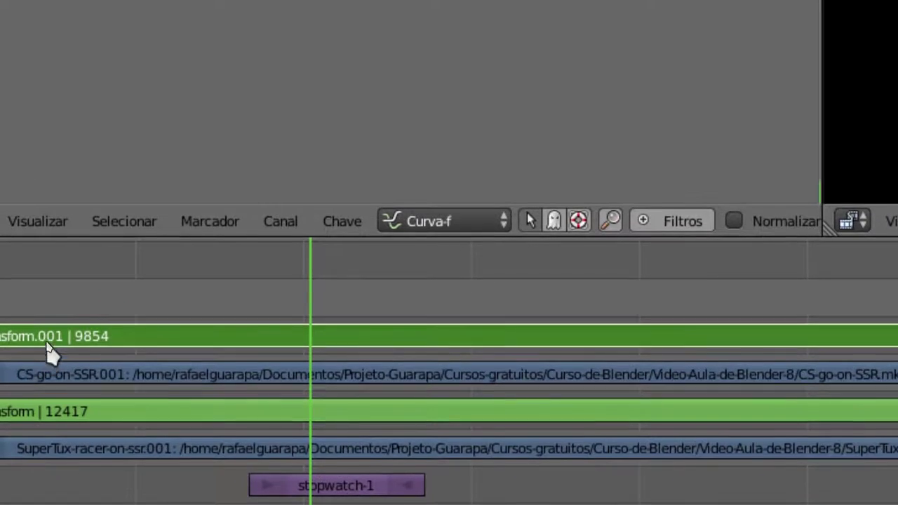
{"action": "right_click", "coordinate": [84, 412]}
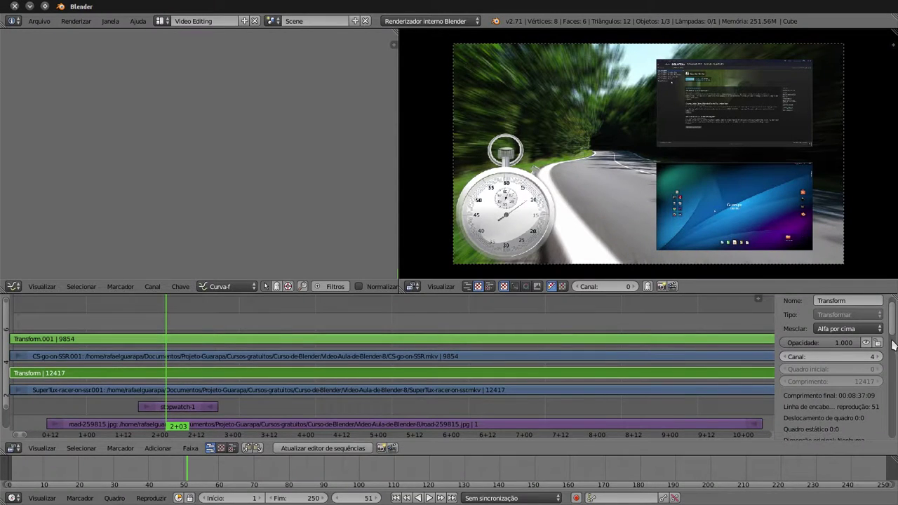
{"action": "left_click_drag", "start_coordinate": [893, 334], "coordinate": [894, 368]}
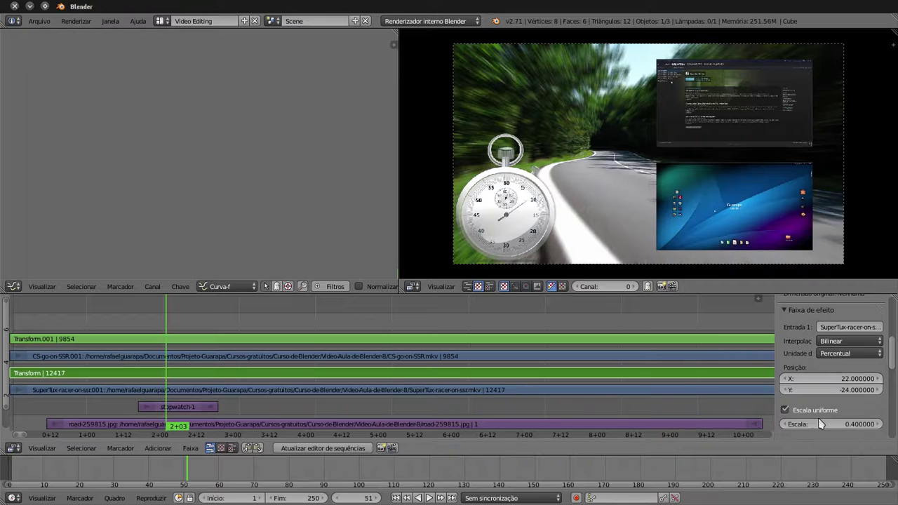
{"action": "left_click", "coordinate": [824, 379]}
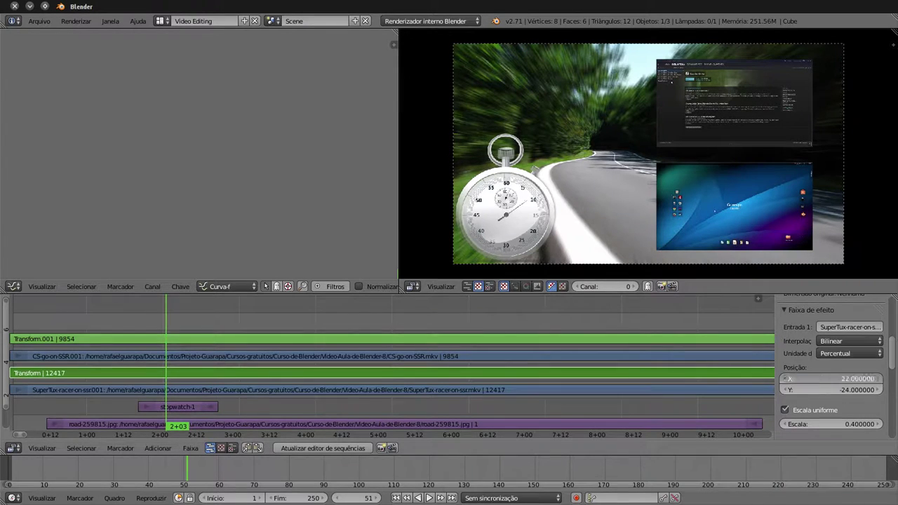
{"action": "type", "text": "0"}
{"action": "key", "text": "Return"}
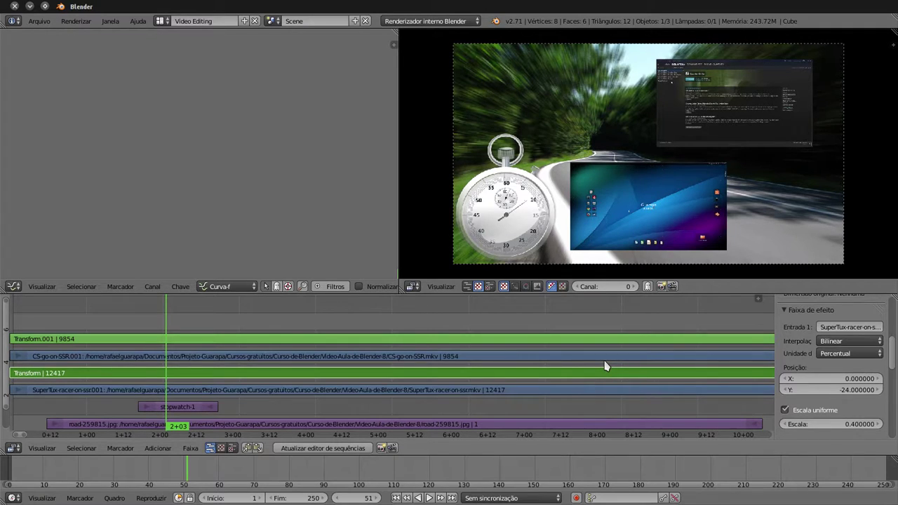
{"action": "key", "text": "ctrl+z"}
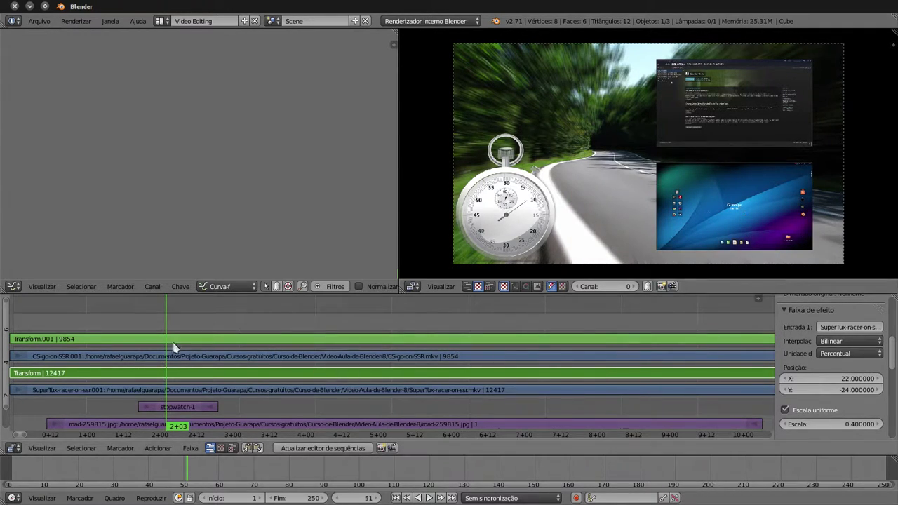
{"action": "right_click", "coordinate": [216, 340]}
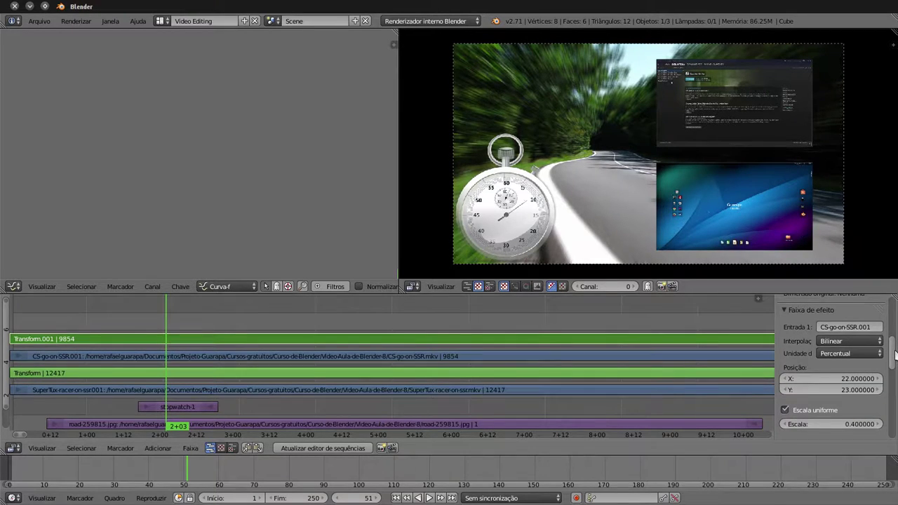
{"action": "left_click_drag", "start_coordinate": [895, 356], "coordinate": [896, 363]}
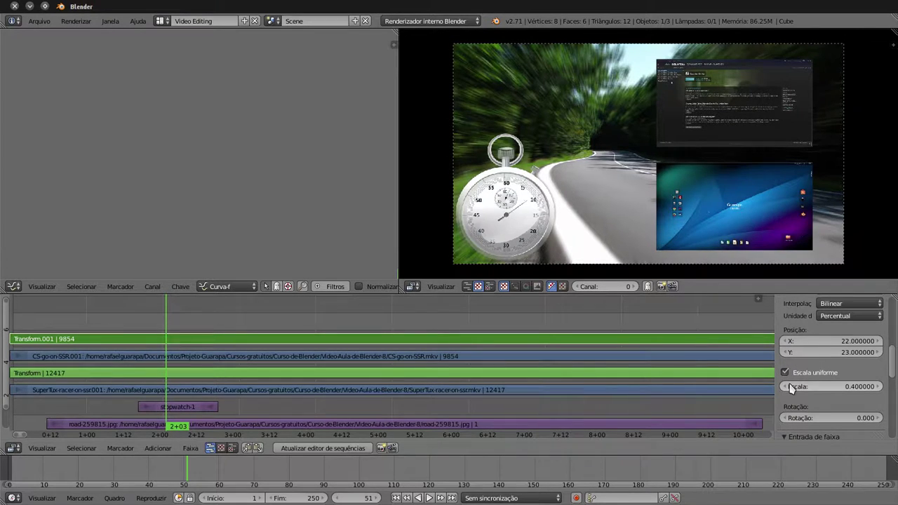
{"action": "scroll", "coordinate": [792, 388], "scroll_direction": "down", "scroll_amount": 3}
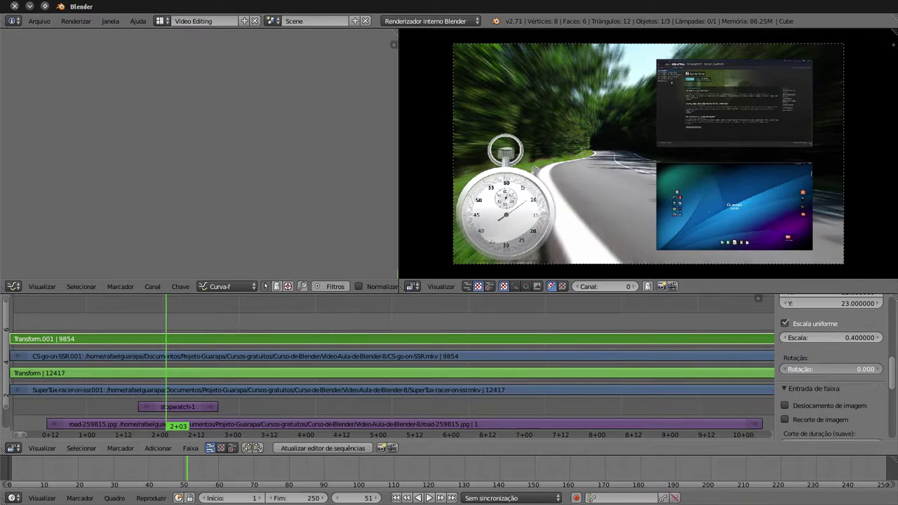
{"action": "left_click", "coordinate": [835, 372]}
{"action": "type", "text": "10"}
{"action": "key", "text": "Return"}
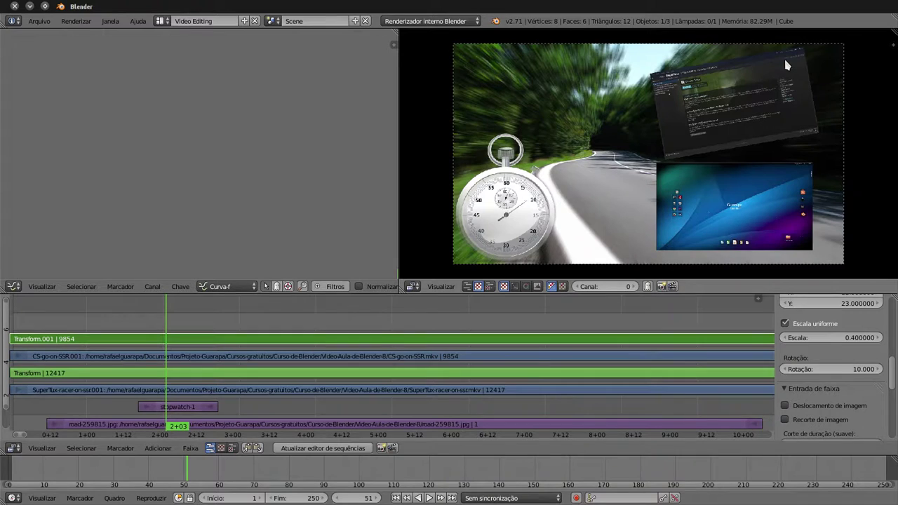
{"action": "double_click", "coordinate": [828, 369]}
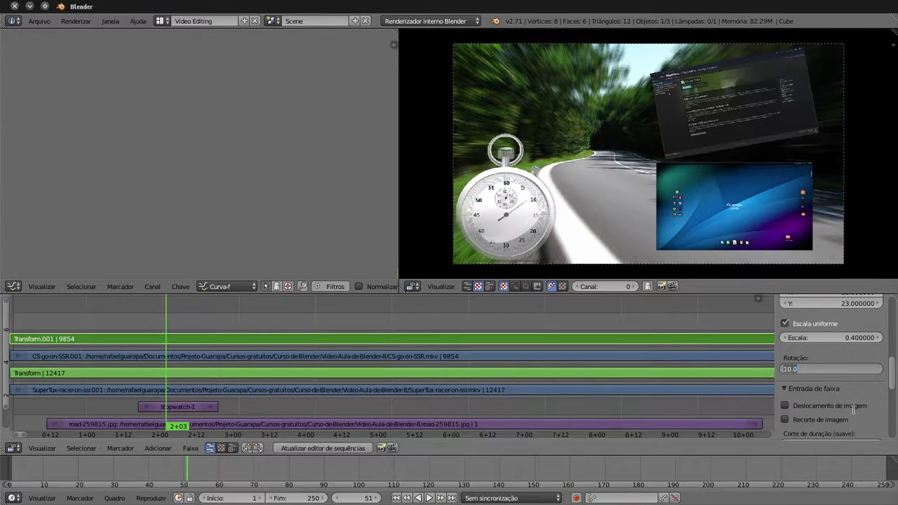
{"action": "type", "text": "20"}
{"action": "key", "text": "Return"}
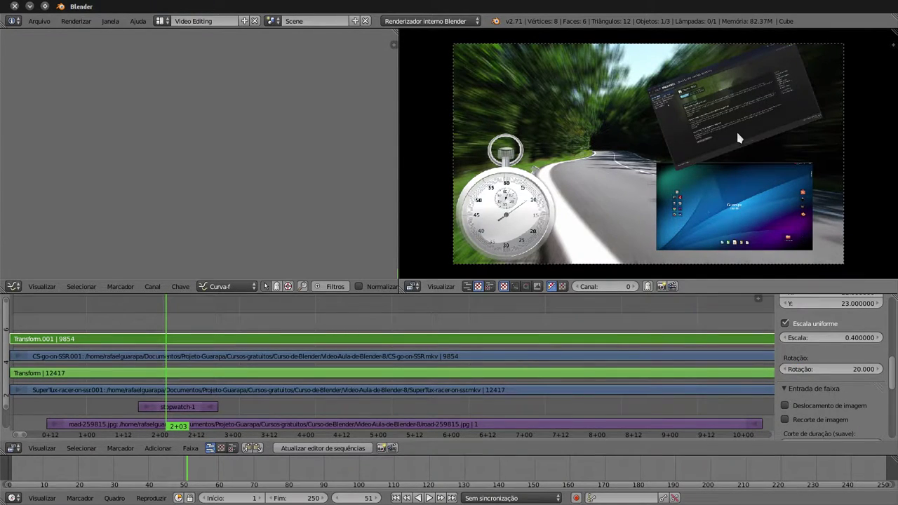
{"action": "left_click", "coordinate": [816, 369]}
{"action": "type", "text": "-20"}
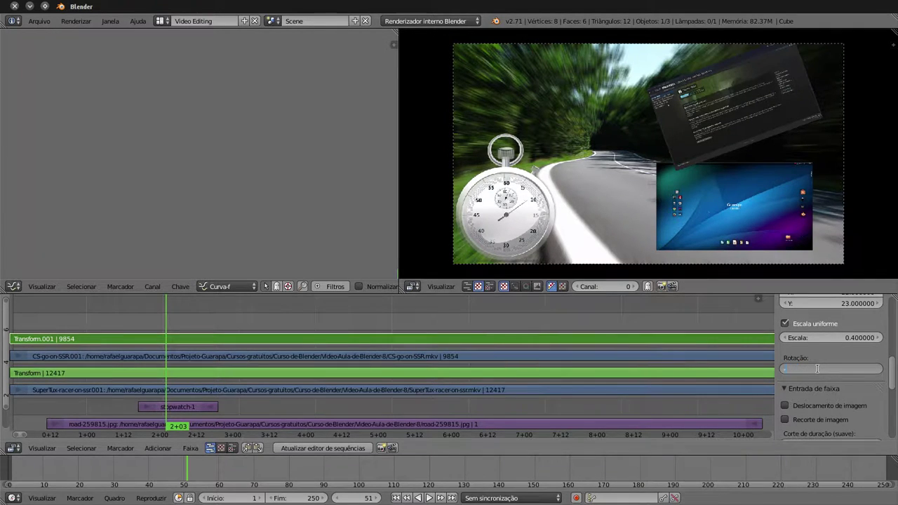
{"action": "key", "text": "Return"}
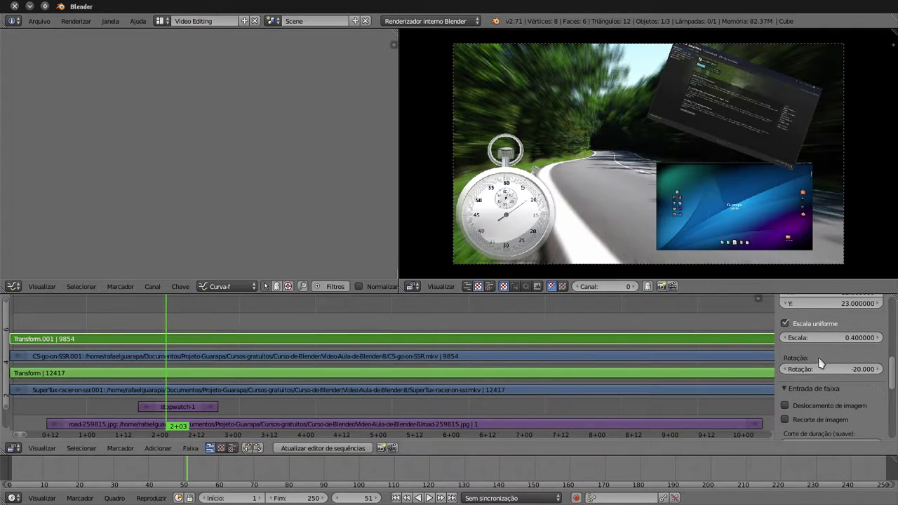
{"action": "left_click", "coordinate": [822, 369]}
{"action": "type", "text": "0"}
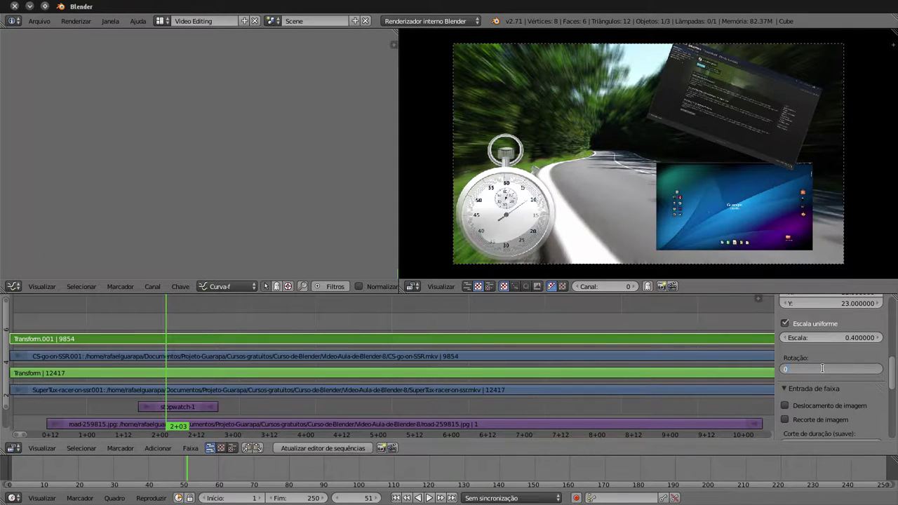
{"action": "key", "text": "Return"}
{"action": "left_click", "coordinate": [826, 372]}
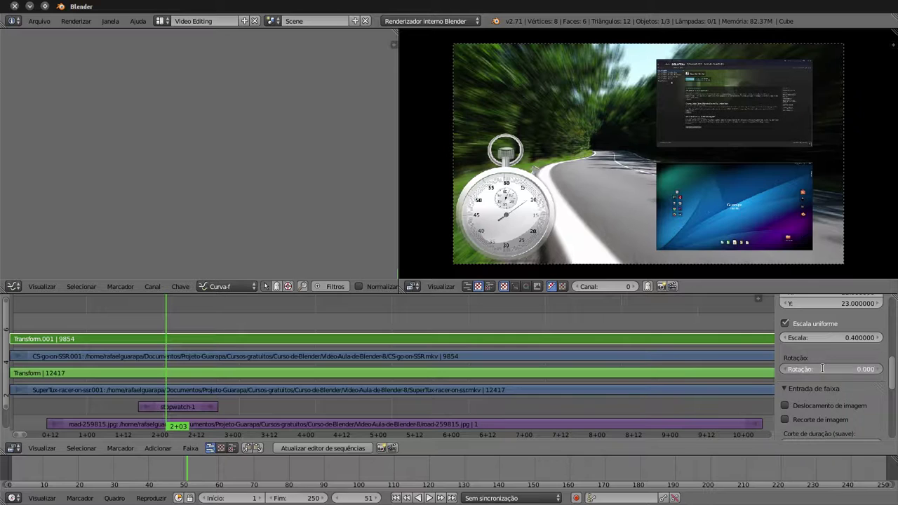
{"action": "left_click", "coordinate": [166, 450]}
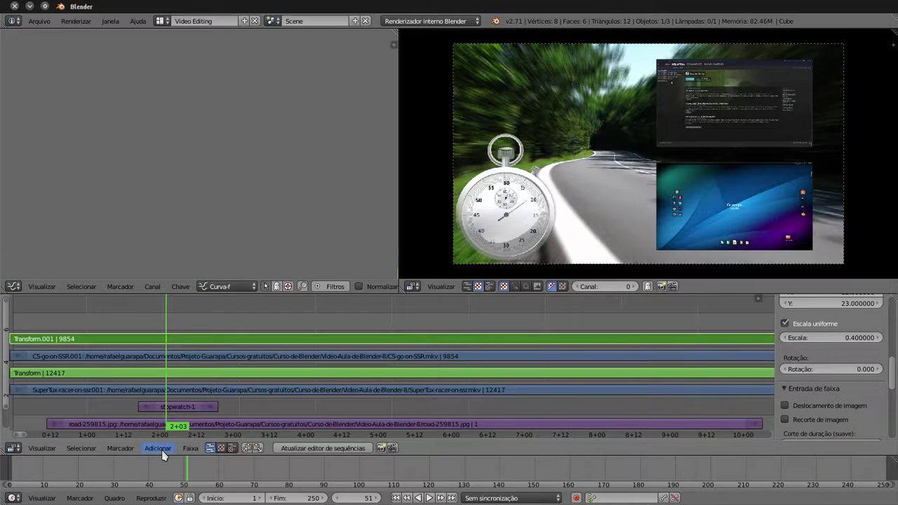
{"action": "left_click", "coordinate": [166, 450]}
{"action": "mouse_move", "coordinate": [195, 372]}
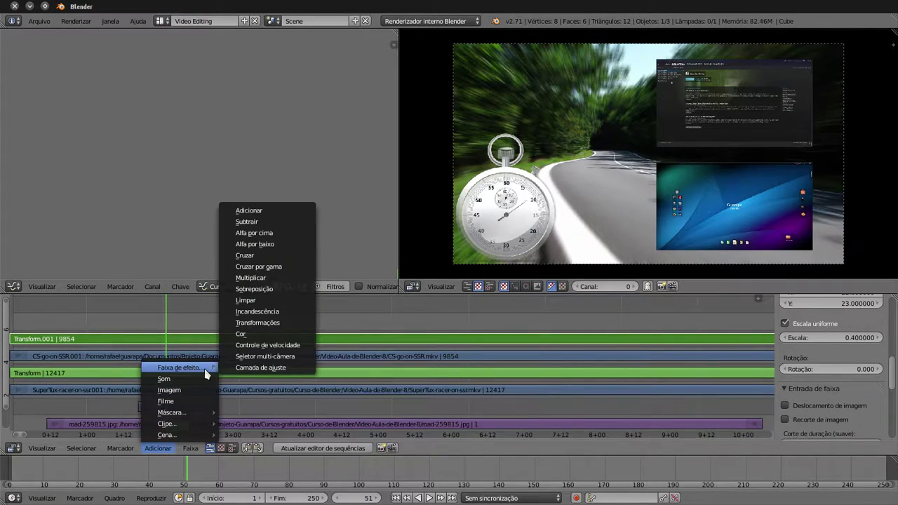
{"action": "right_click", "coordinate": [390, 377]}
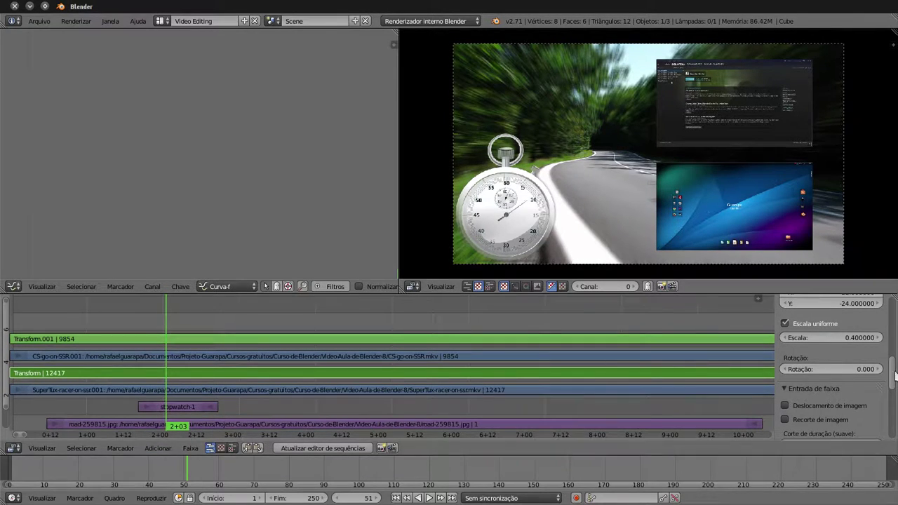
{"action": "scroll", "coordinate": [806, 369], "scroll_direction": "up", "scroll_amount": 2}
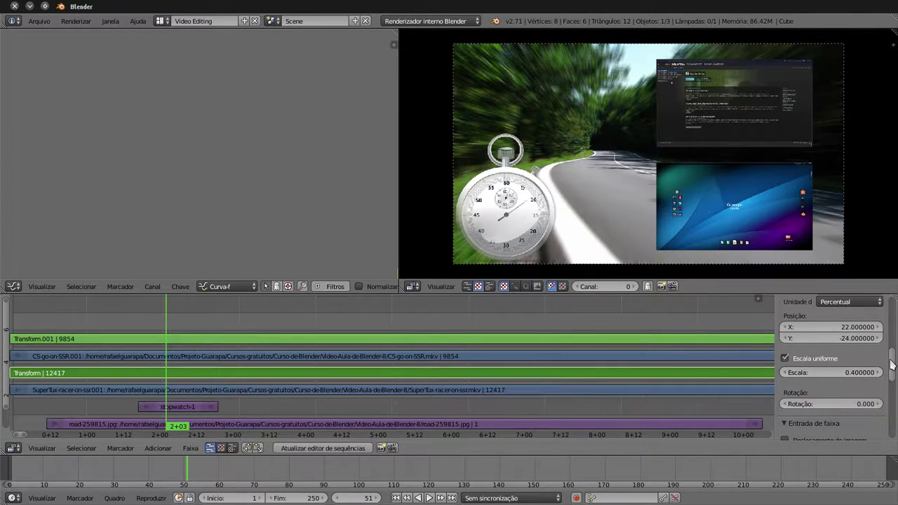
{"action": "scroll", "coordinate": [892, 362], "scroll_direction": "up", "scroll_amount": 2}
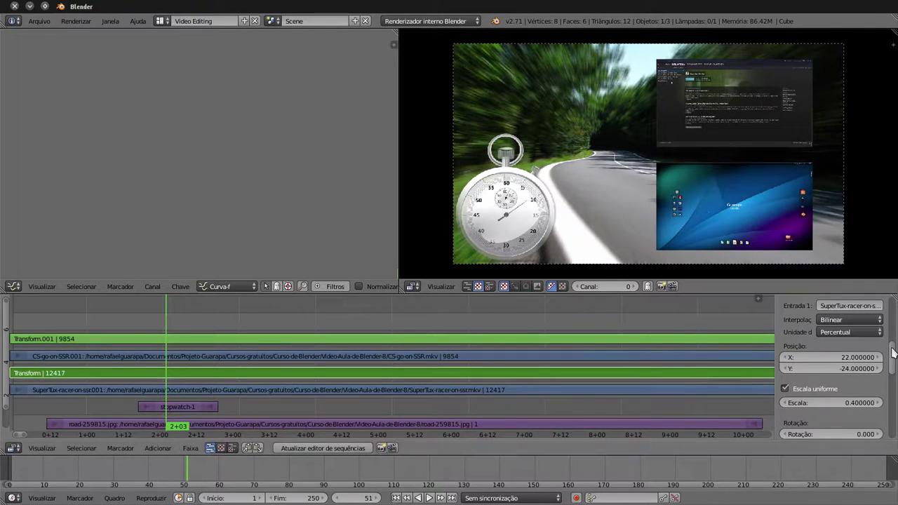
{"action": "left_click_drag", "start_coordinate": [893, 351], "coordinate": [896, 300]}
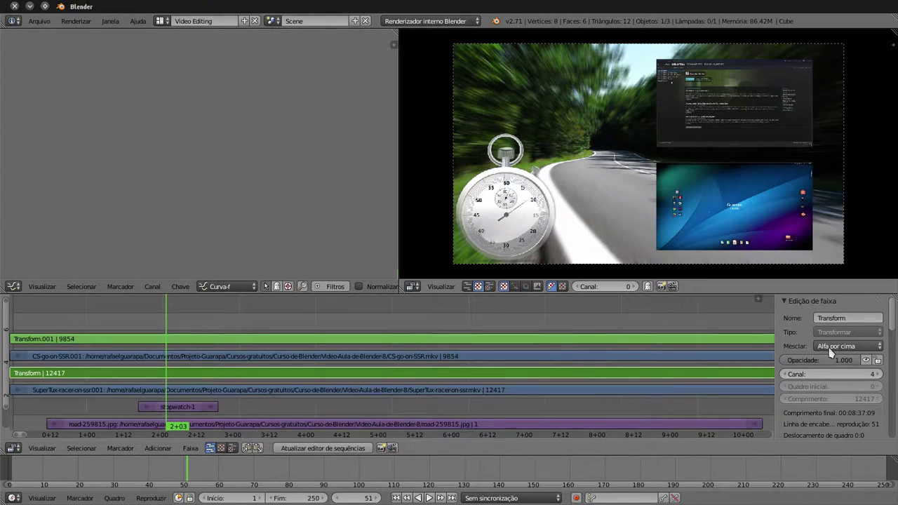
{"action": "left_click", "coordinate": [567, 340]}
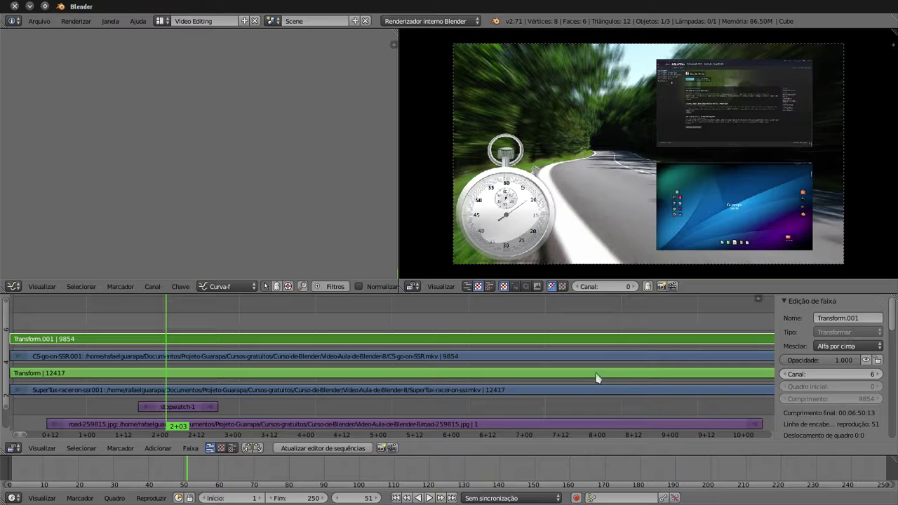
Select the stopwatch-1 strip, jump to its end frame, then return to frame 62.
{"action": "left_click", "coordinate": [186, 409]}
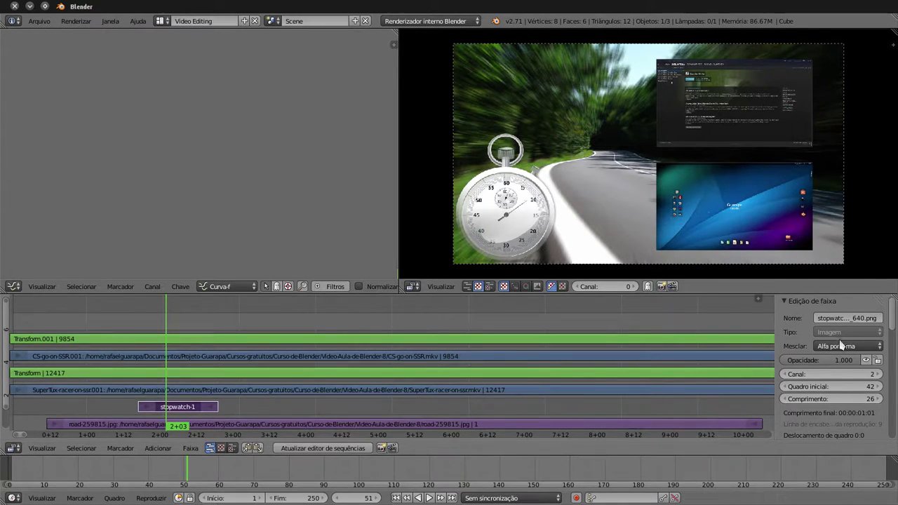
{"action": "key", "text": "Page_Up"}
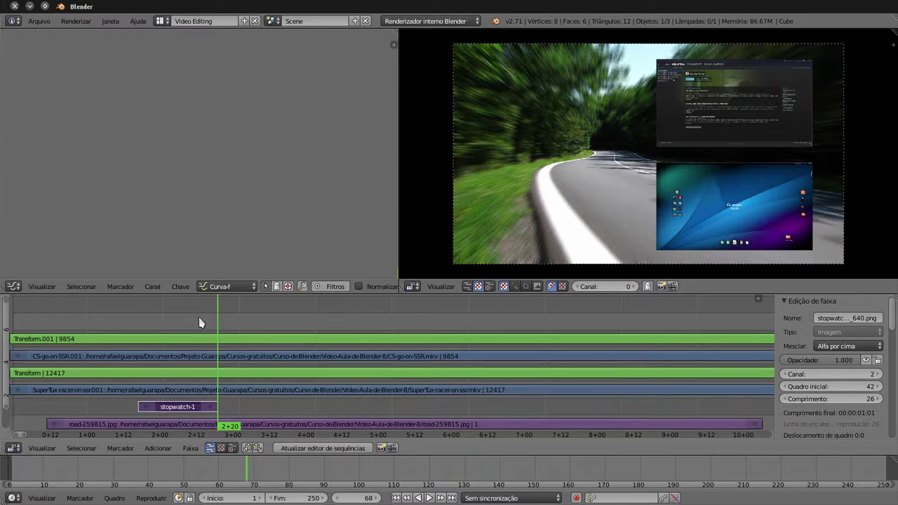
{"action": "left_click", "coordinate": [199, 323]}
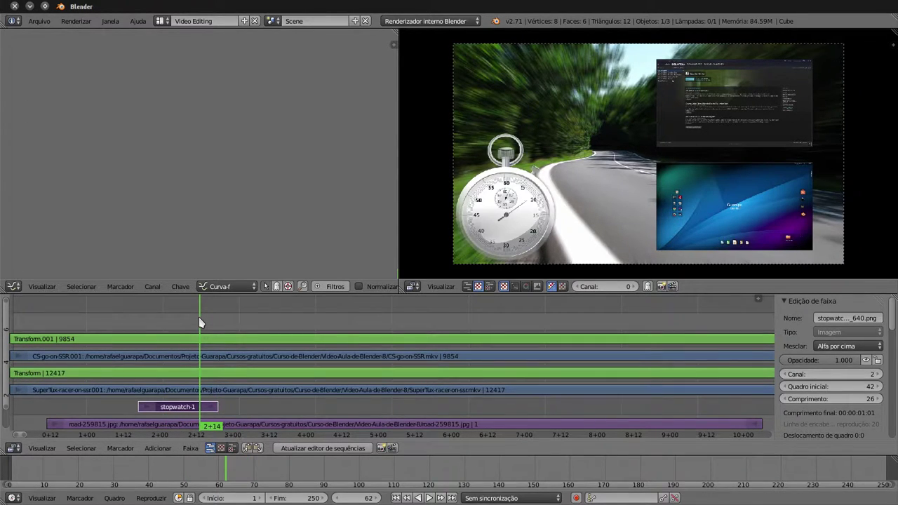